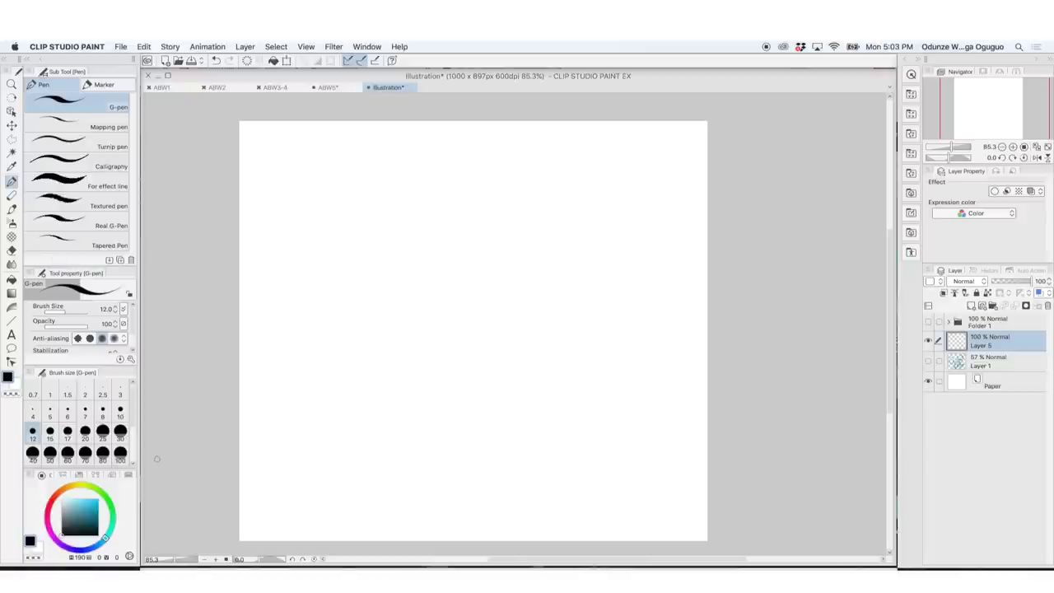
Step: Browse the oil paint, watercolor, realistic watercolor and India ink brush groups
left_click(366, 47)
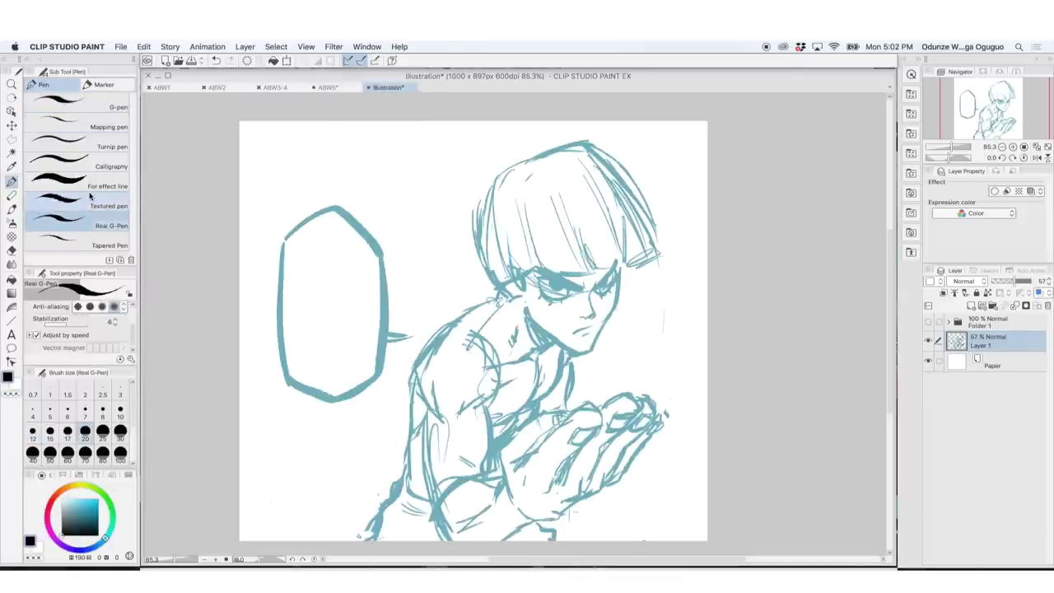
key("b")
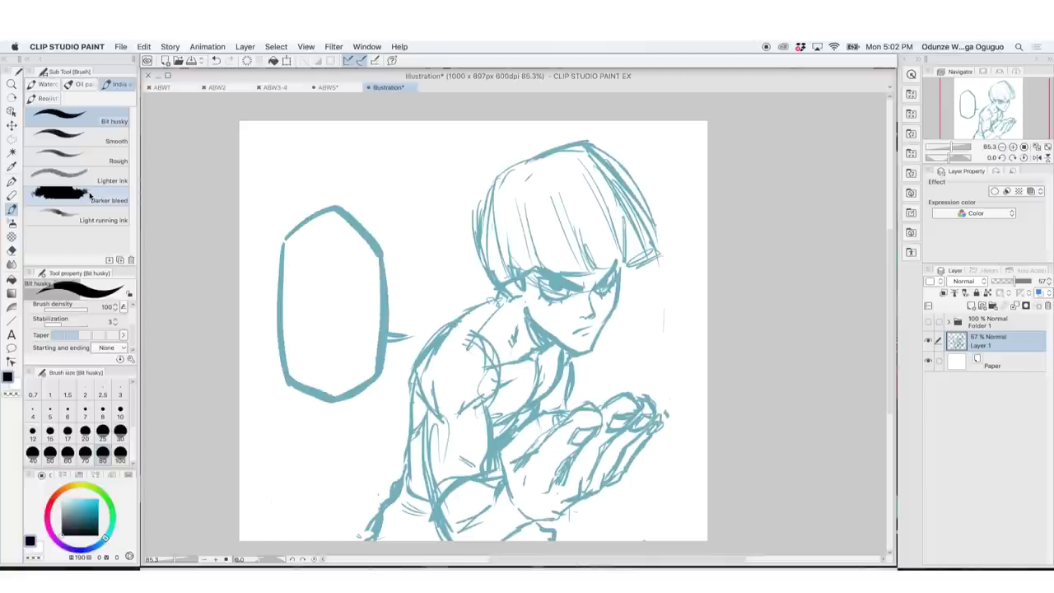
left_click(89, 86)
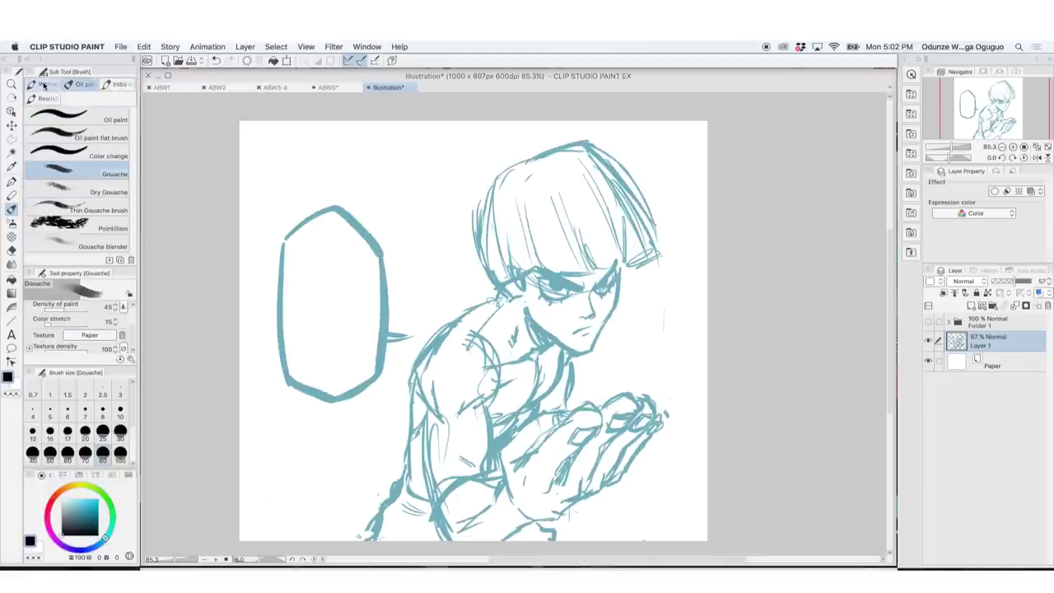
left_click(46, 85)
left_click(47, 98)
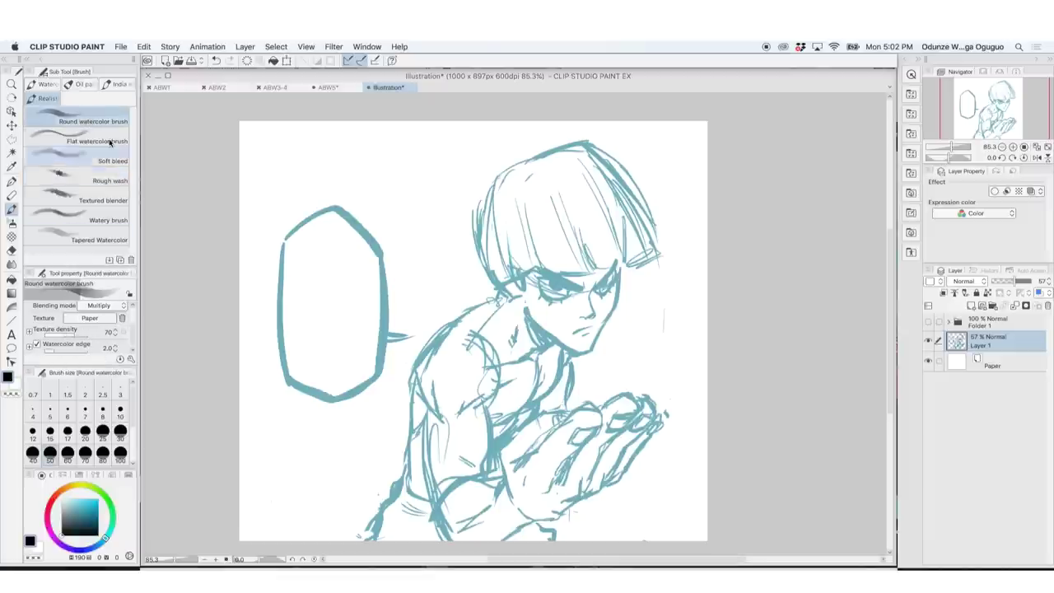
left_click(117, 84)
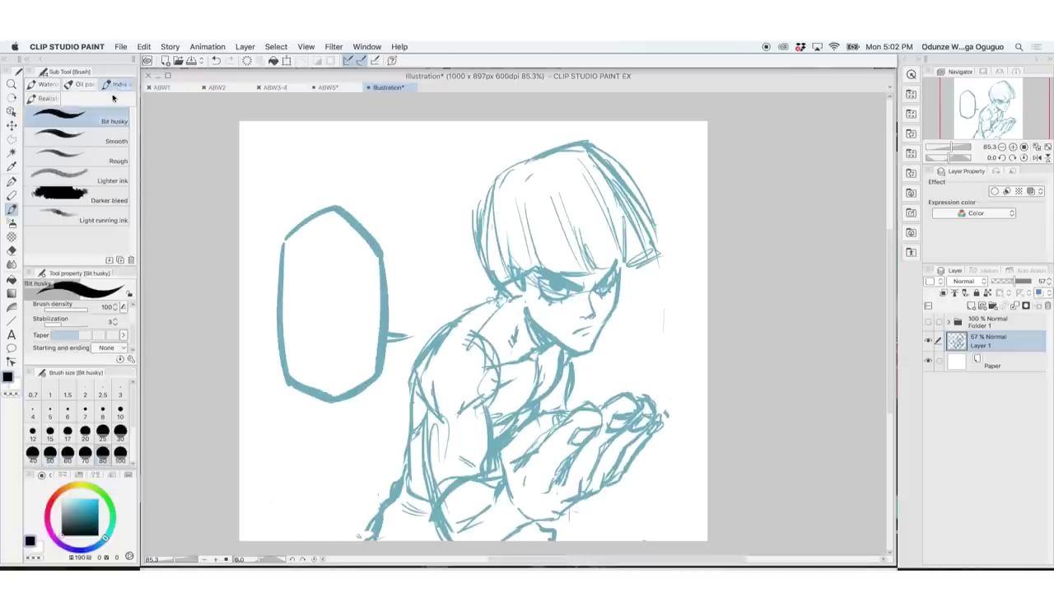
Step: Select the Darker bleed India ink brush and examine its tool properties, including brush size, density and particle size
left_click(89, 196)
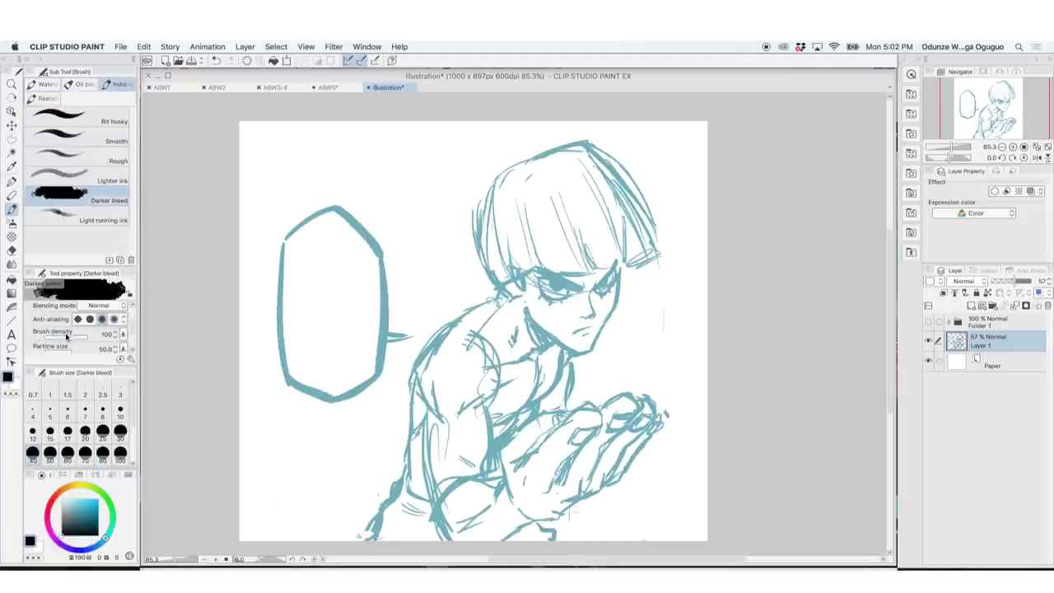
scroll(78, 321, "up", 2)
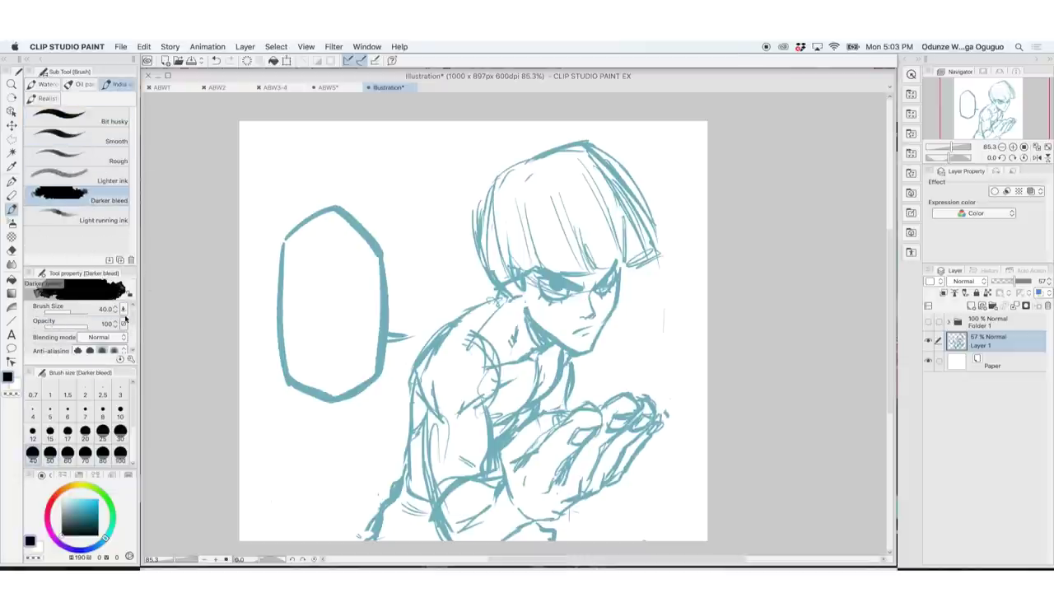
scroll(132, 325, "down", 1)
scroll(135, 328, "down", 1)
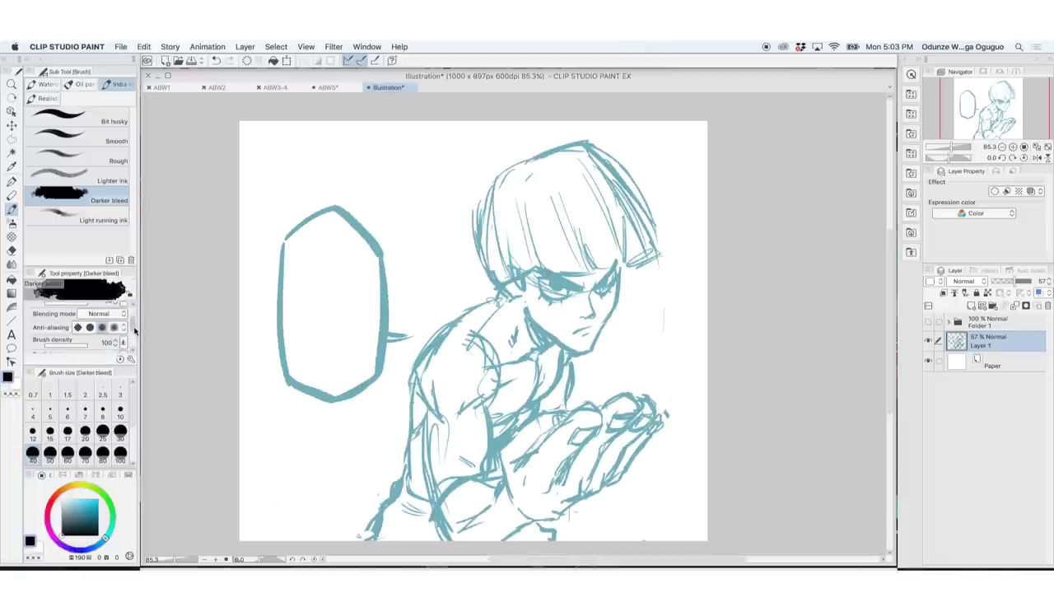
scroll(134, 331, "down", 2)
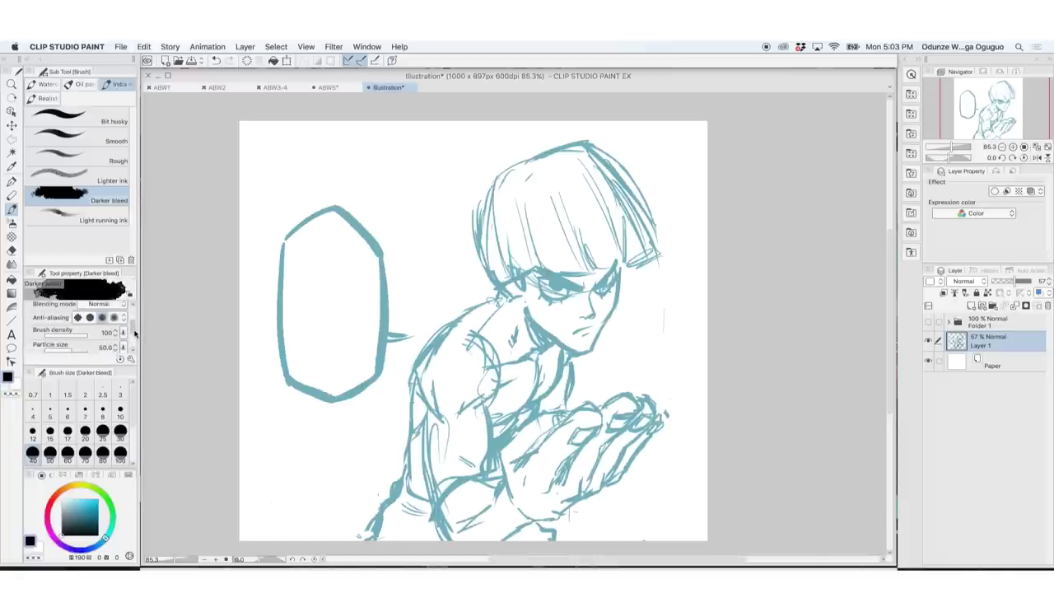
scroll(132, 340, "up", 4)
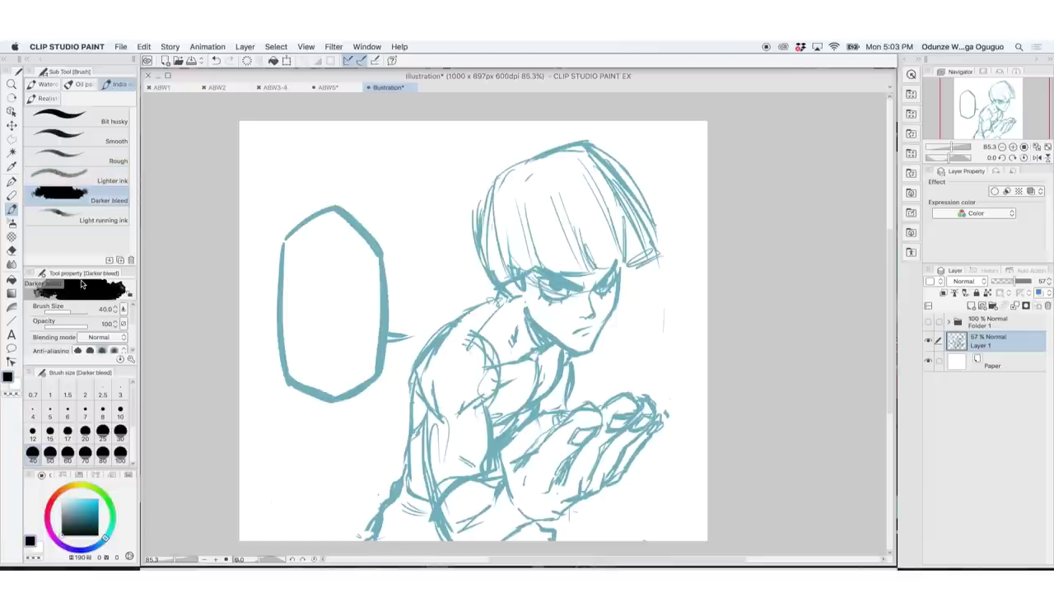
Step: Look through the Pen and Marker sub tools, and select Charcoal among the Pastel sub tools
key("p")
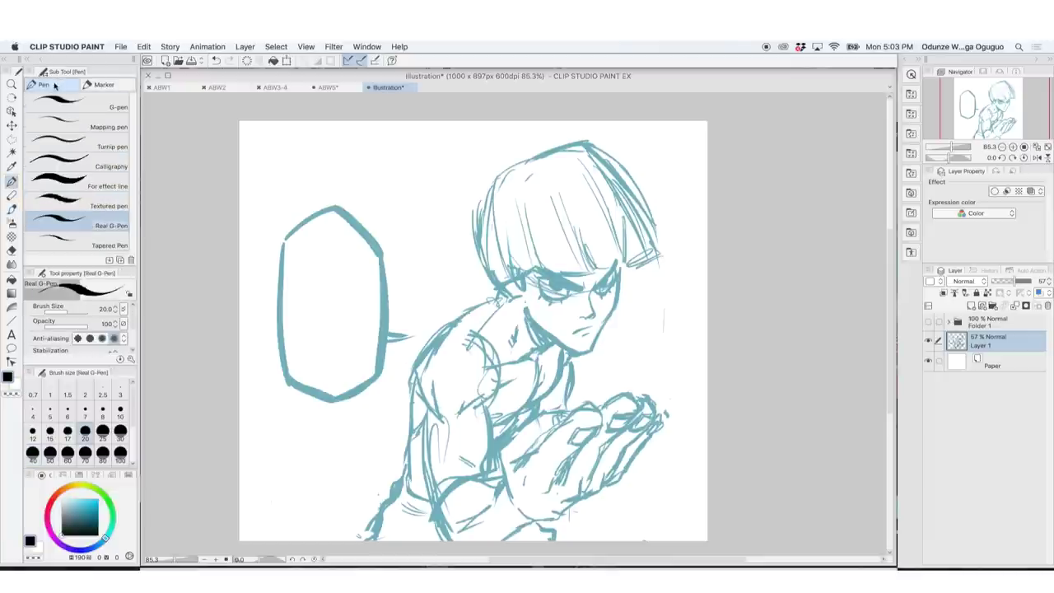
left_click(110, 85)
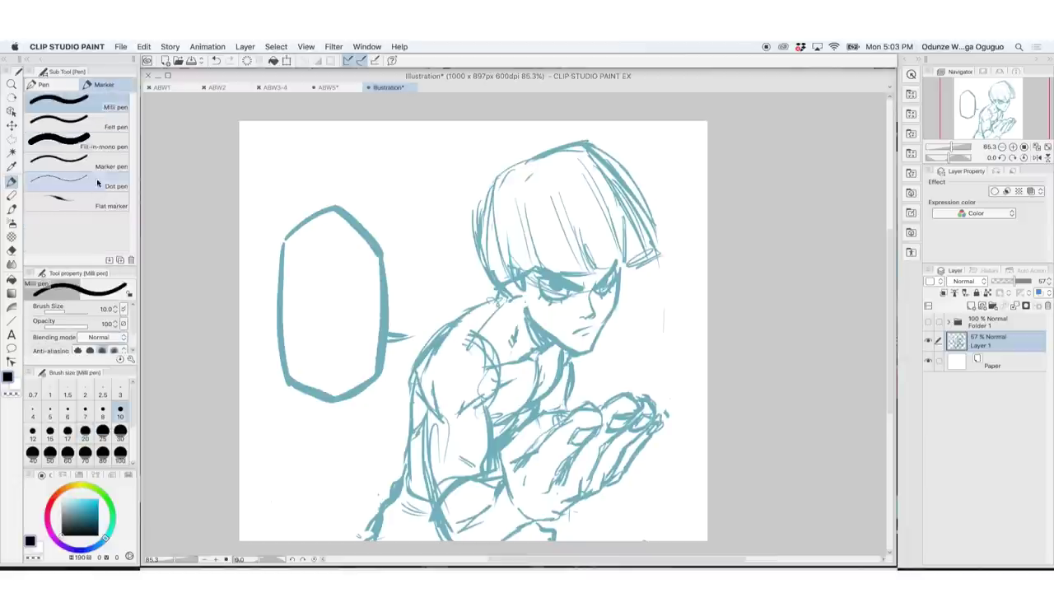
left_click(57, 86)
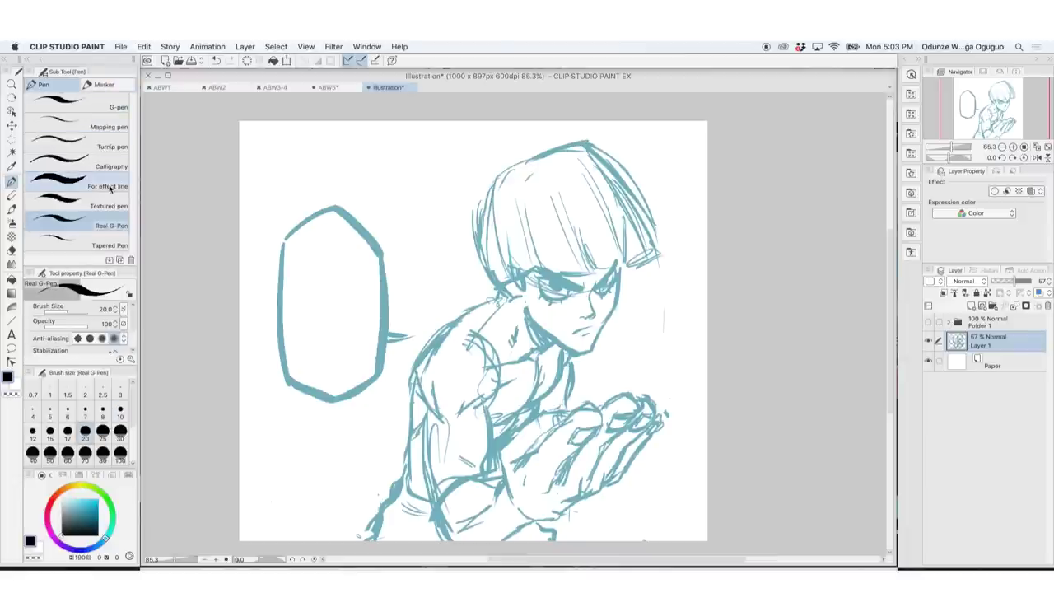
key("p")
left_click(102, 85)
left_click(88, 159)
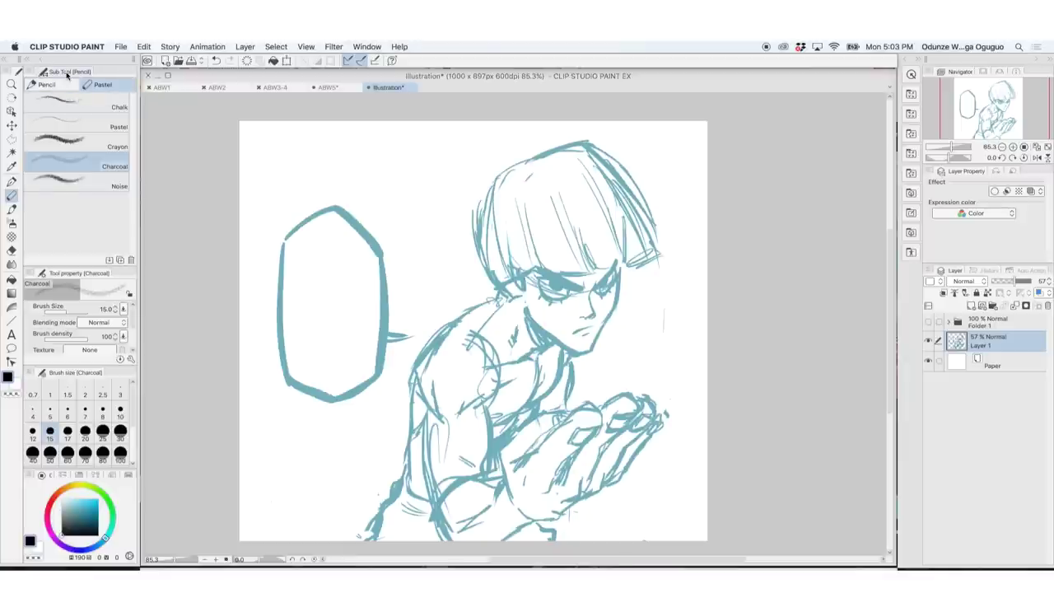
Step: Select the G-pen, hide the sketch on Layer 1 and add a new empty layer above it
key("p")
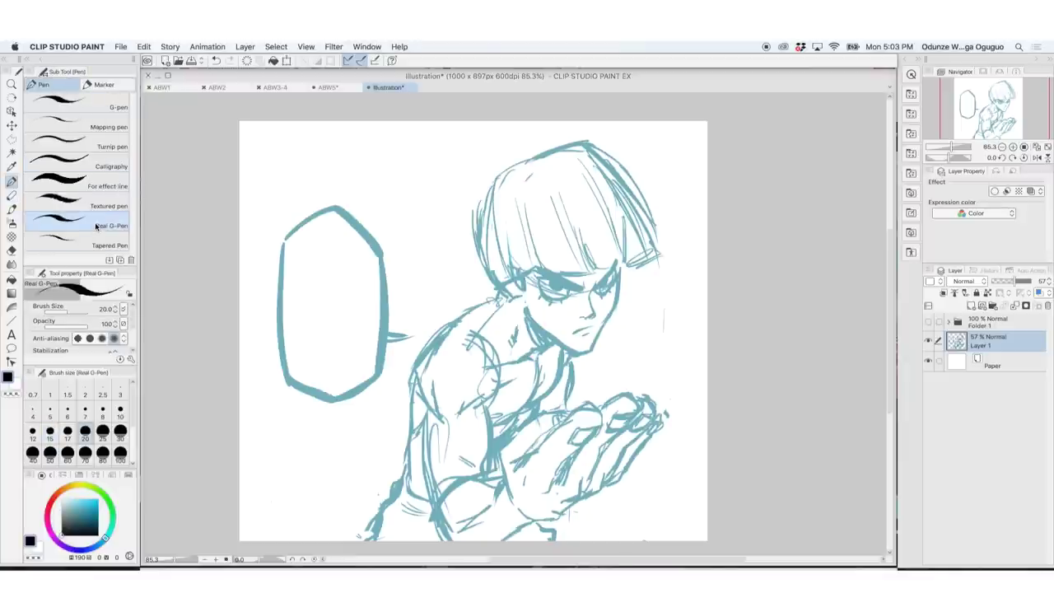
left_click(121, 104)
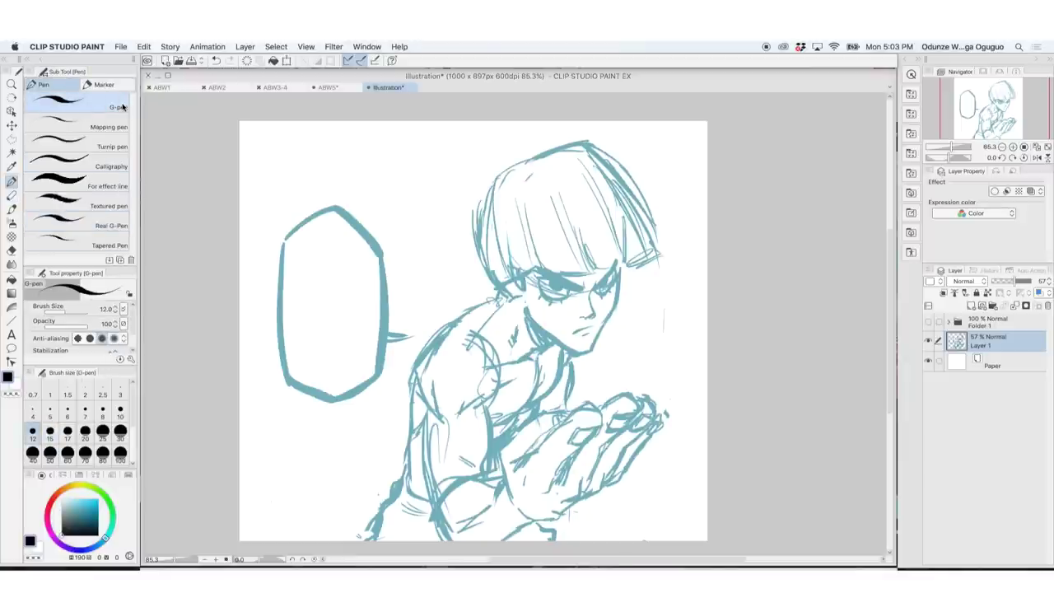
left_click(928, 340)
key("super+shift+n")
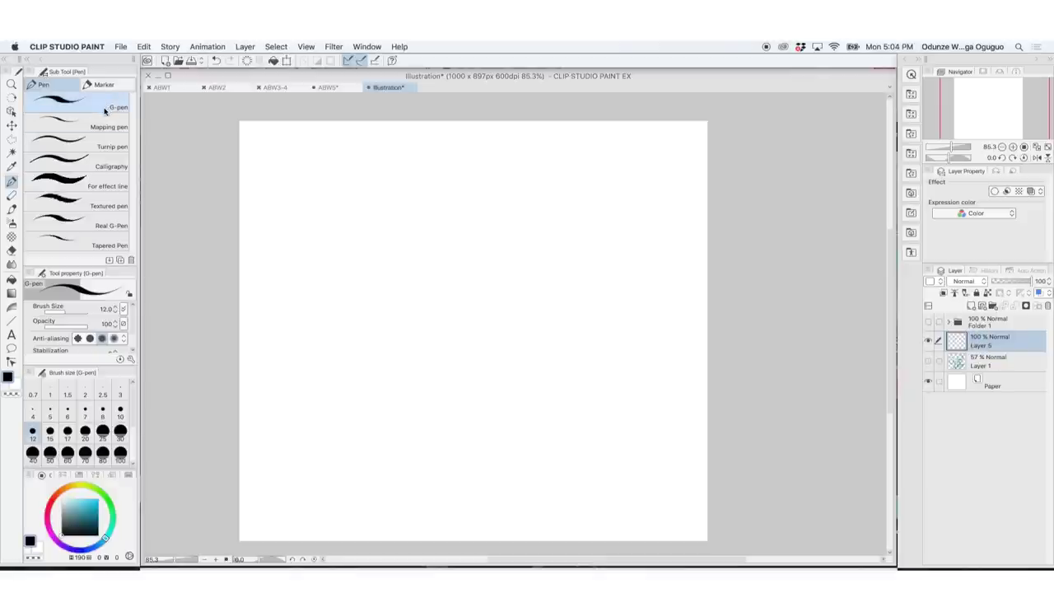
Step: Draw a wavy vertical stroke with the Real G-Pen, plus one wavy and one straight stroke with the G-pen for comparison
left_click(111, 226)
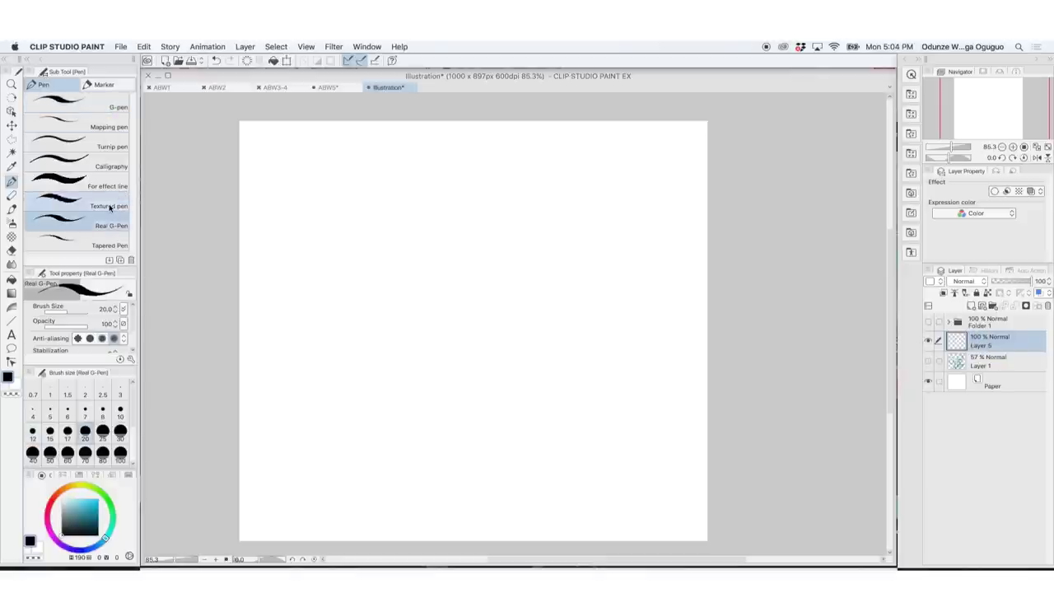
mouse_move(334, 163)
left_mouse_down()
mouse_move(347, 308)
mouse_move(334, 453)
left_mouse_up()
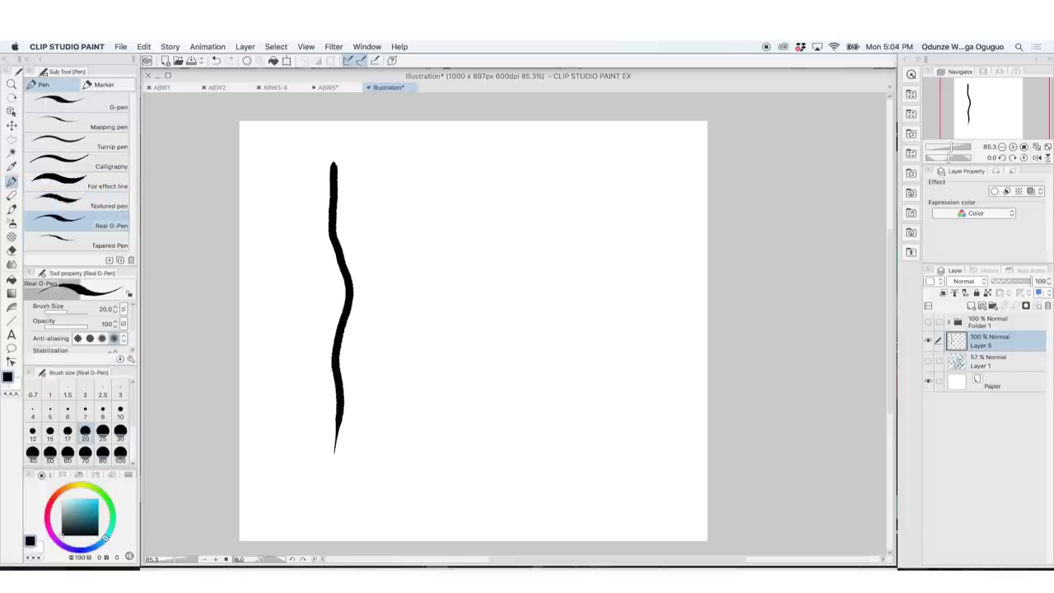
left_click(93, 107)
mouse_move(382, 163)
left_mouse_down()
mouse_move(403, 336)
mouse_move(393, 446)
left_mouse_up()
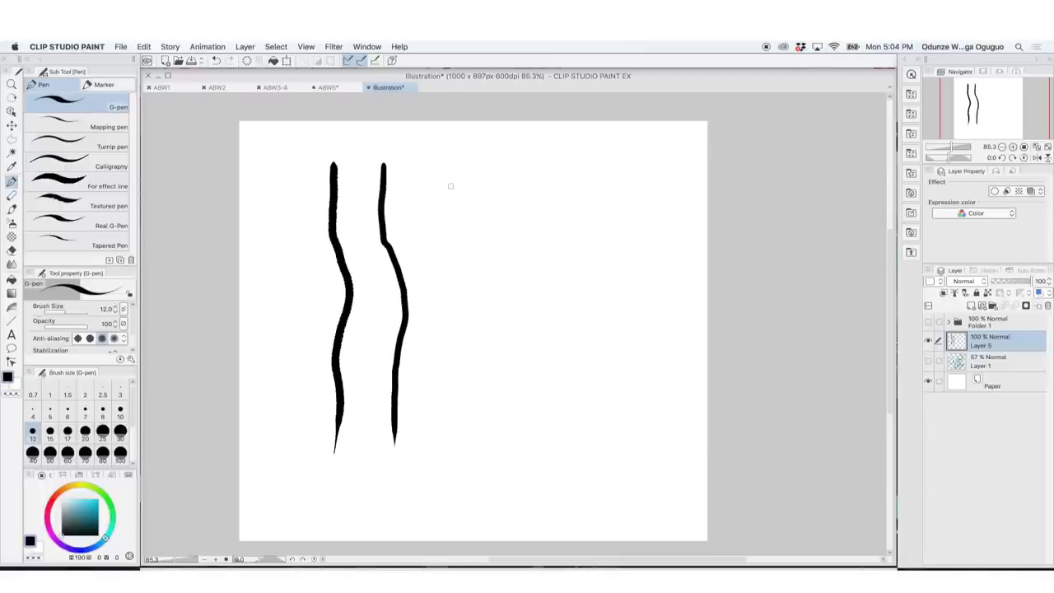
left_click_drag(456, 167, 451, 488)
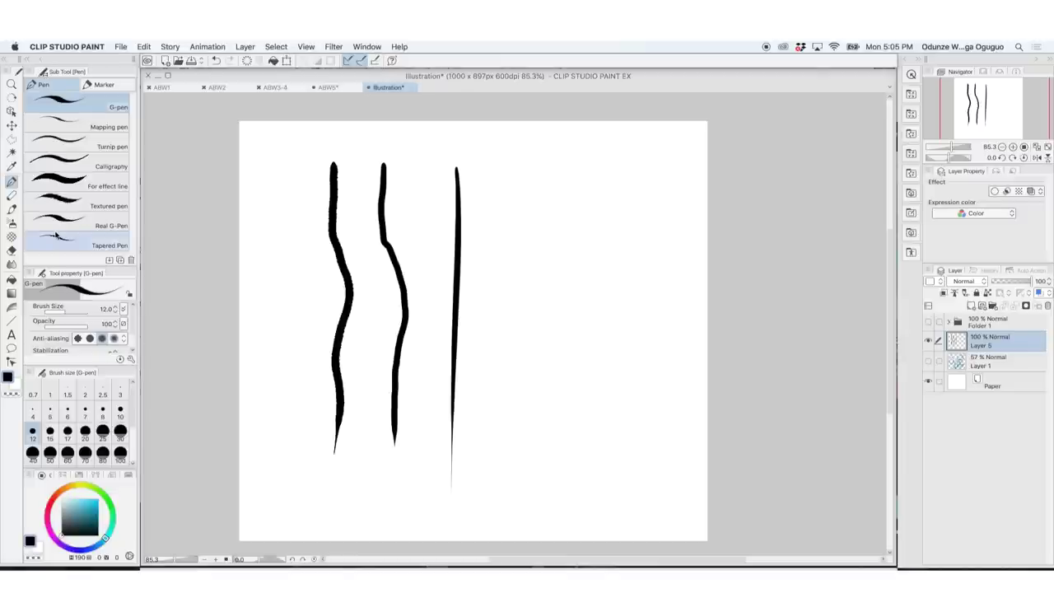
Step: Select the Real G-Pen, hide the layer with the vertical test strokes and add a new empty layer
left_click(109, 226)
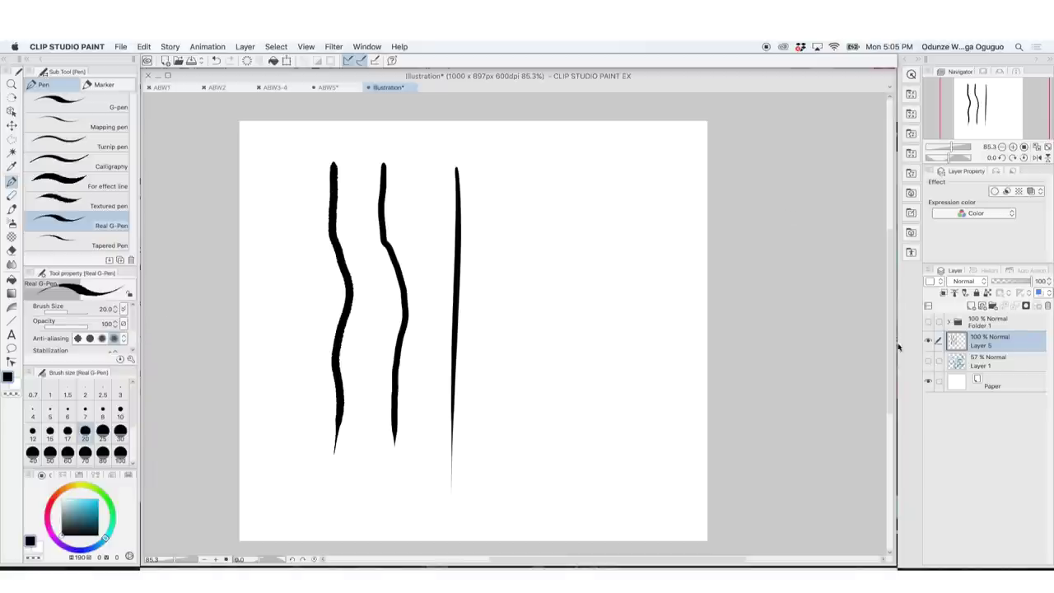
left_click(929, 340)
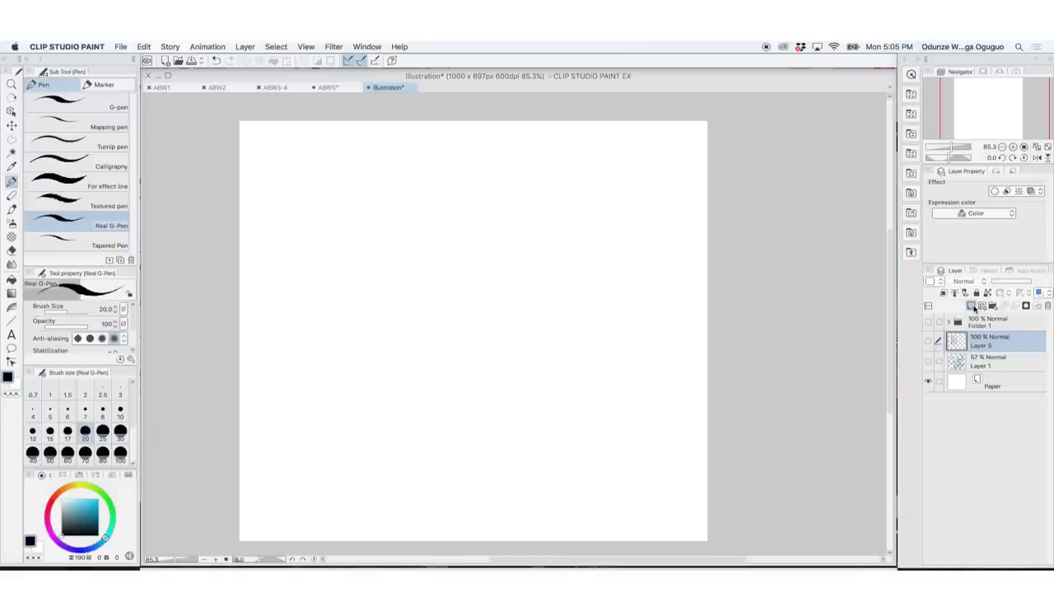
left_click(972, 306)
Step: Review the new illustration's canvas width, height and resolution settings
key("super+n")
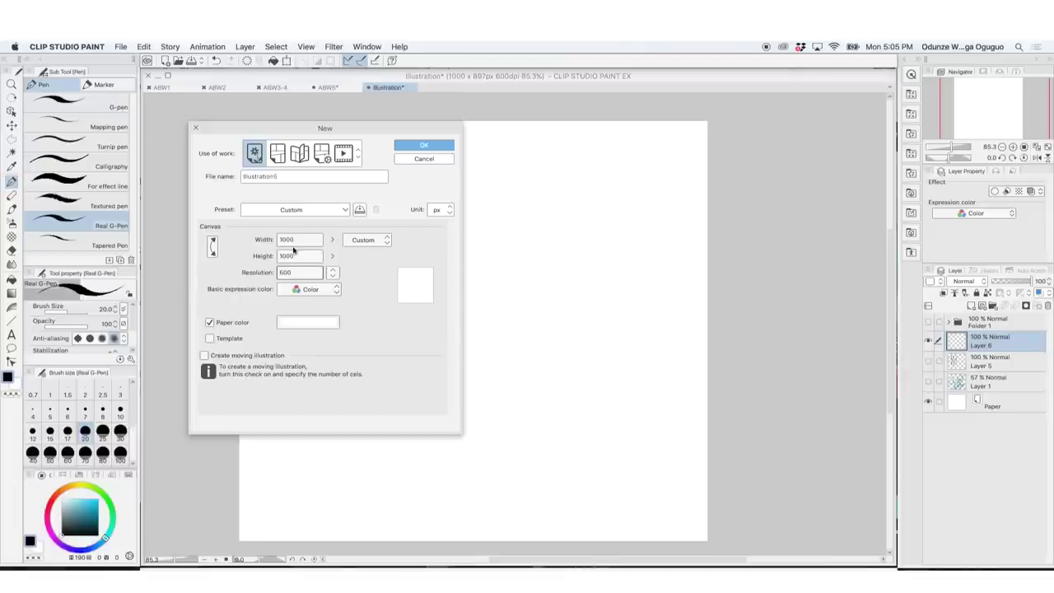
left_click(430, 148)
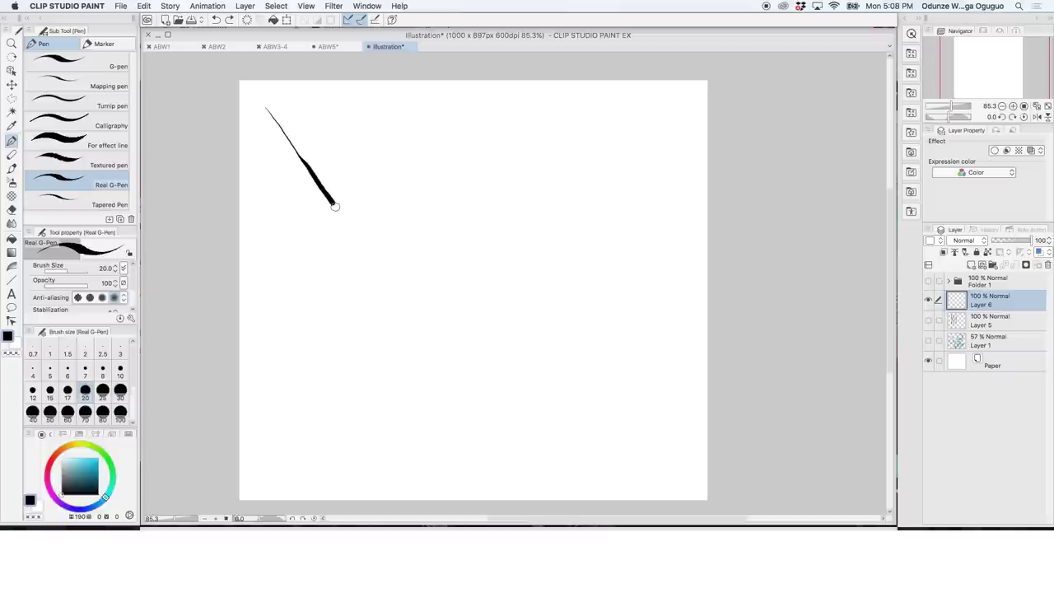
Step: Draw several long diagonal strokes with the Real G-Pen, varying the pen pressure between thin and thick
left_click_drag(337, 206, 350, 222)
key("super+z")
left_click_drag(261, 113, 450, 337)
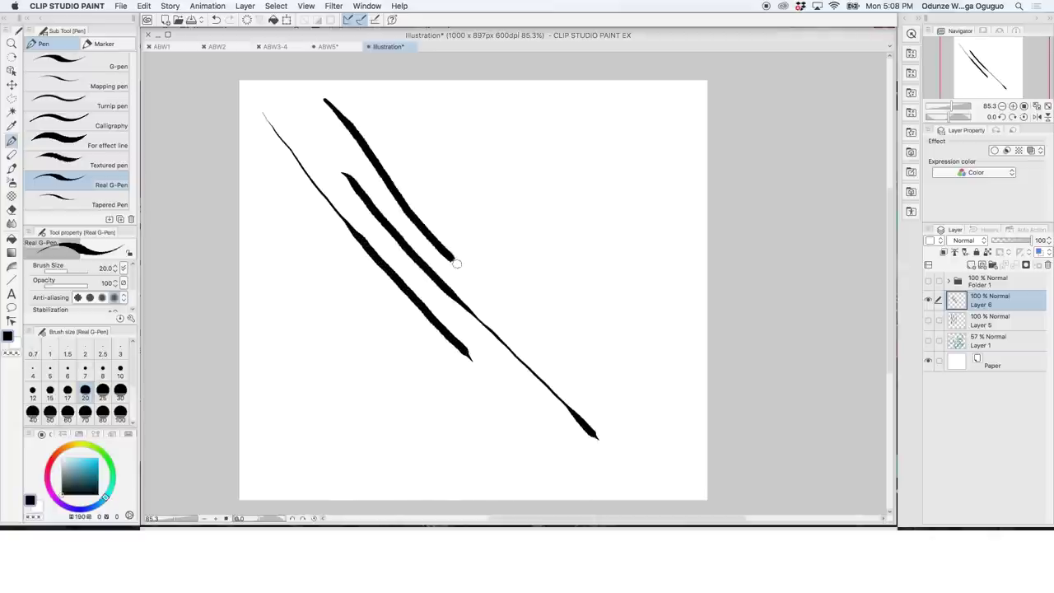
left_click_drag(449, 254, 601, 411)
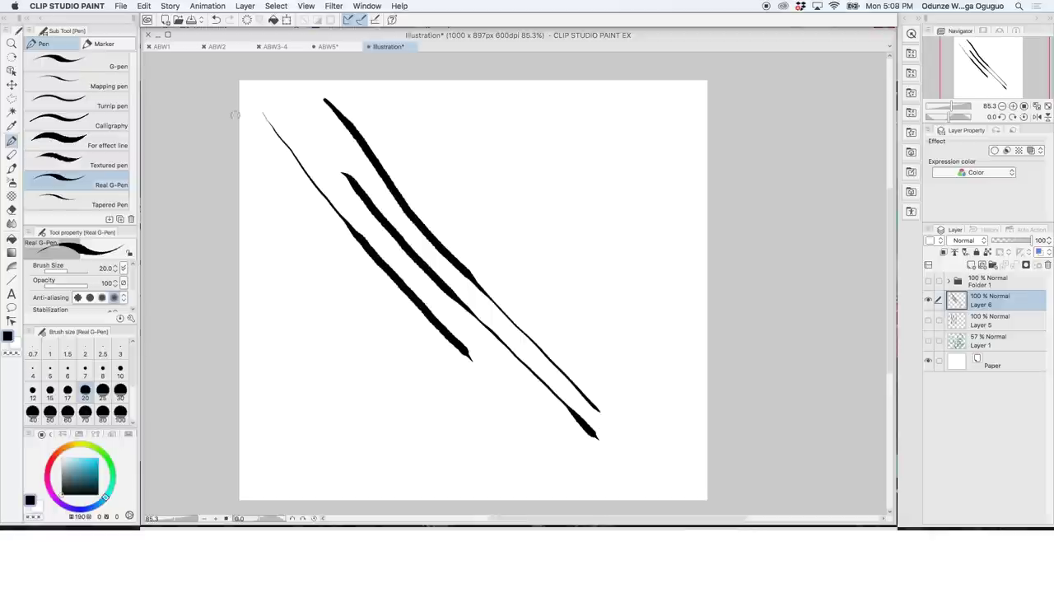
Step: Open the Pen Pressure Settings to adjust the pen pressure
left_click(122, 7)
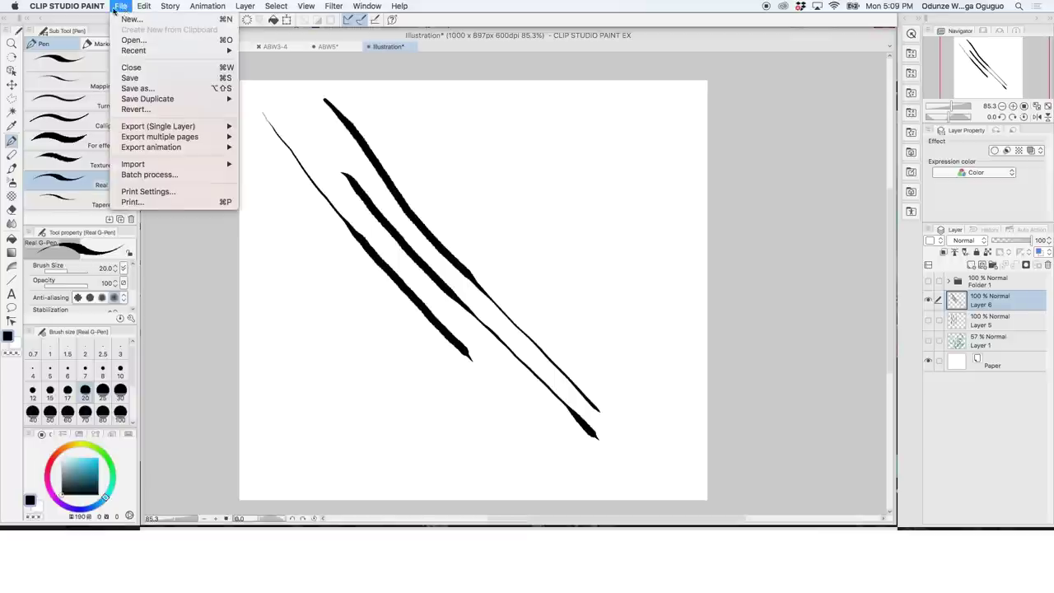
left_click(196, 76)
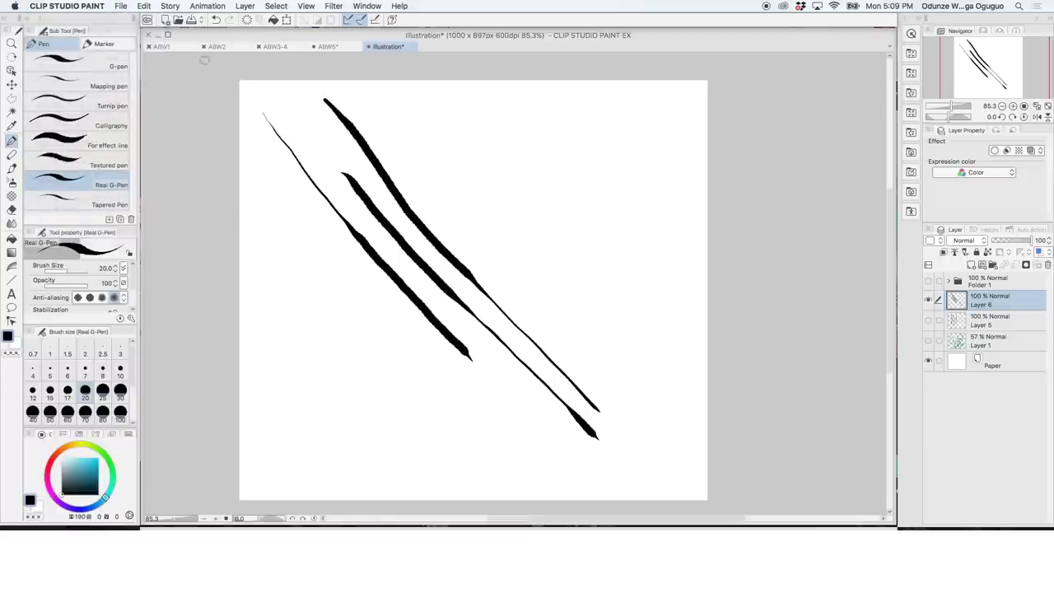
left_click(120, 6)
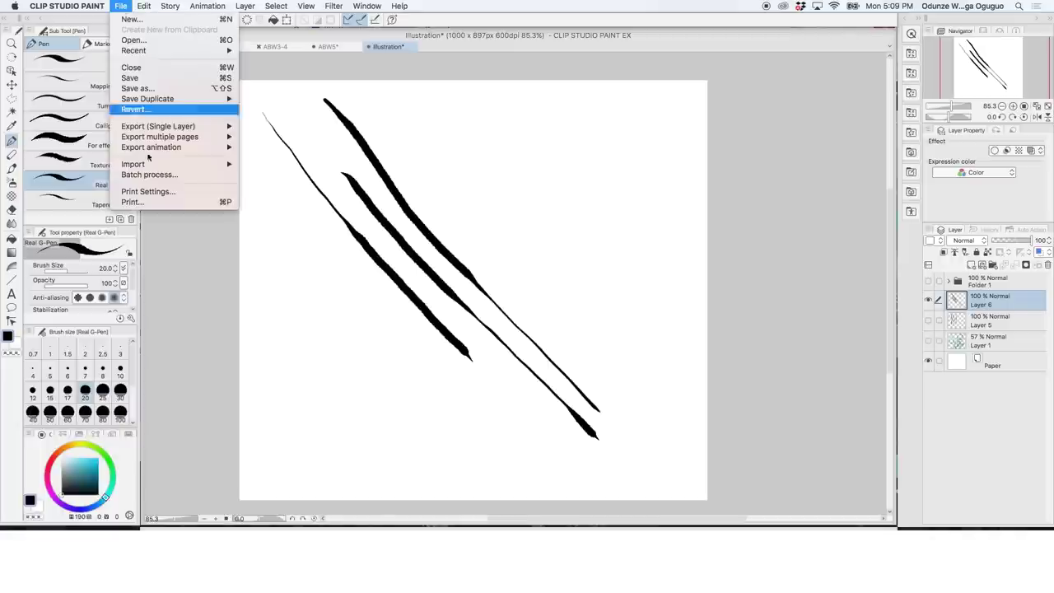
mouse_move(49, 6)
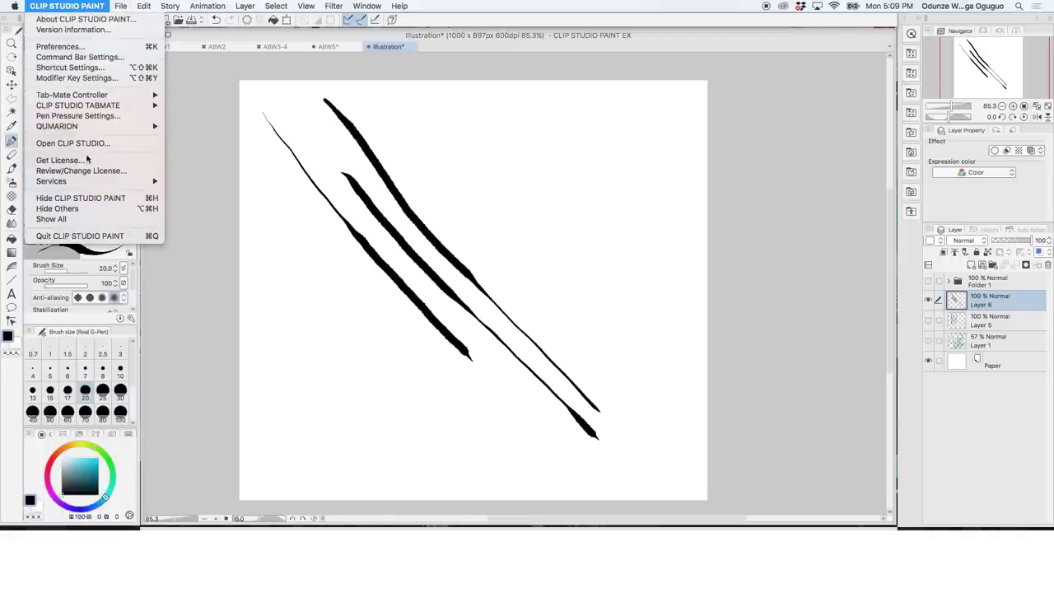
left_click(82, 116)
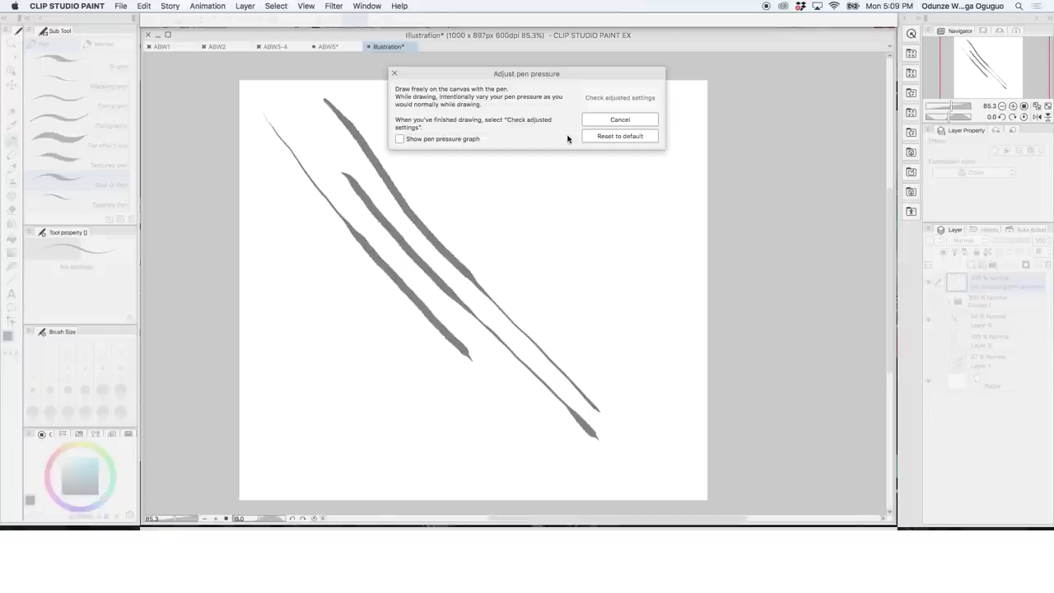
Step: Calibrate the pen pressure by single stroke, drawing looping freehand lines on the canvas with varied pressure
key("Delete")
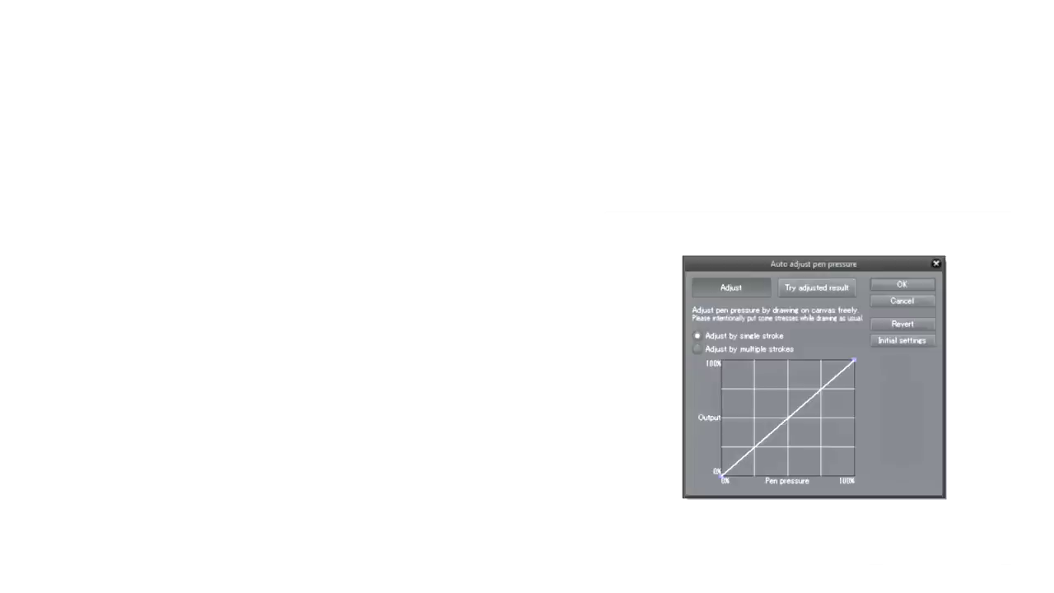
mouse_move(325, 168)
left_mouse_down()
mouse_move(355, 146)
mouse_move(368, 180)
mouse_move(318, 220)
mouse_move(371, 108)
left_mouse_up()
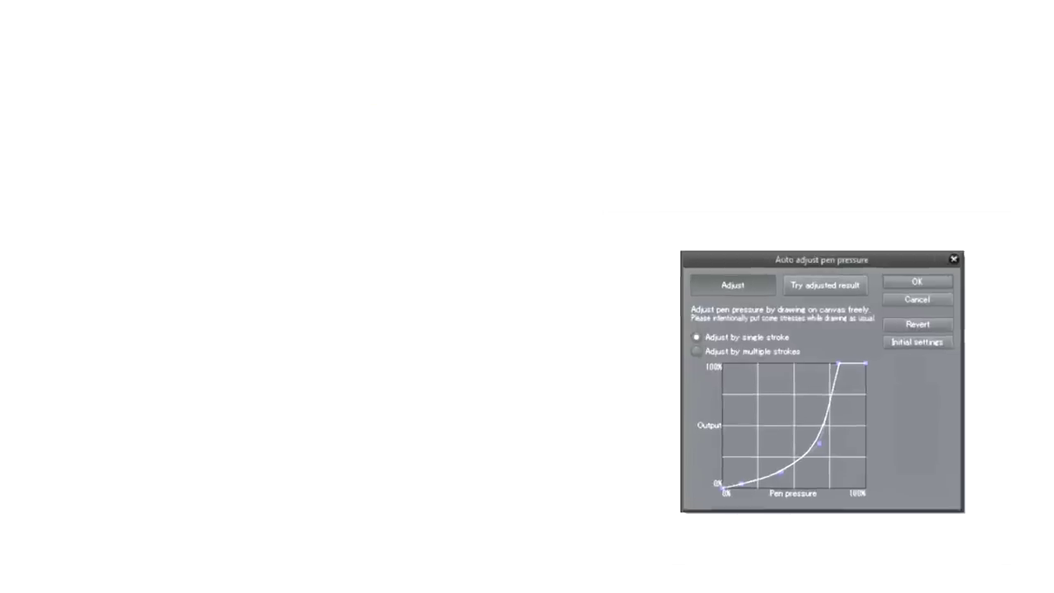
mouse_move(186, 152)
left_mouse_down()
mouse_move(229, 174)
mouse_move(346, 186)
mouse_move(338, 180)
left_mouse_up()
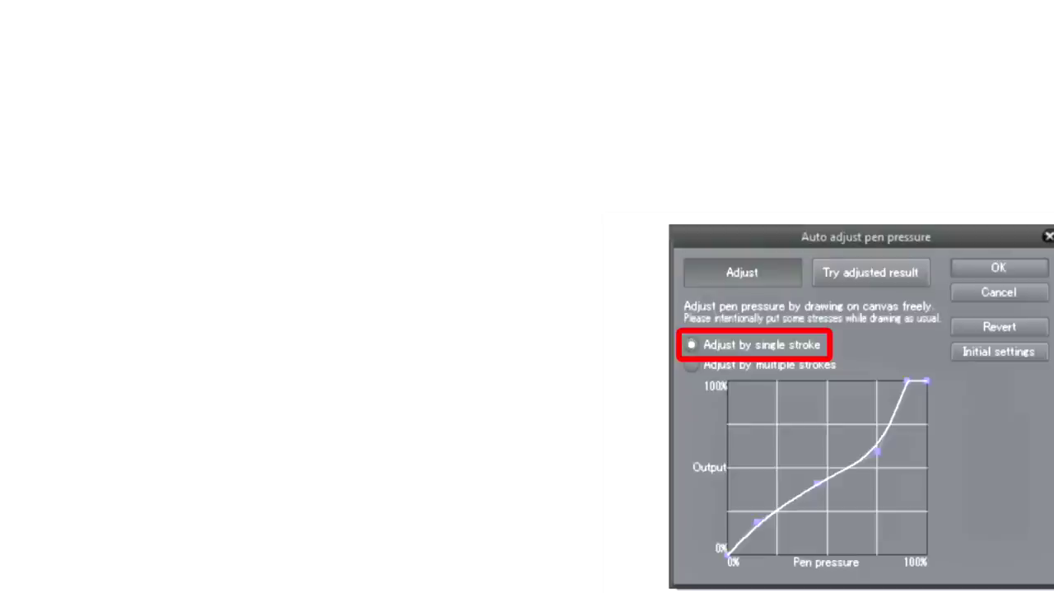
mouse_move(378, 107)
left_mouse_down()
mouse_move(347, 182)
mouse_move(416, 217)
left_mouse_up()
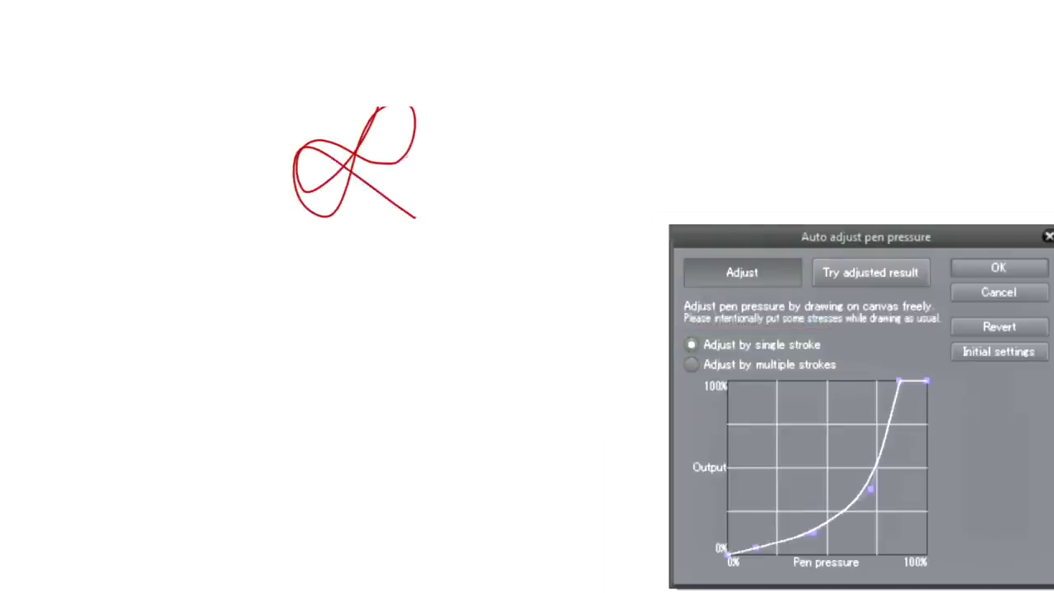
Step: Switch the pen pressure calibration to Adjust by multiple strokes and draw freehand strokes on the canvas
left_click(692, 363)
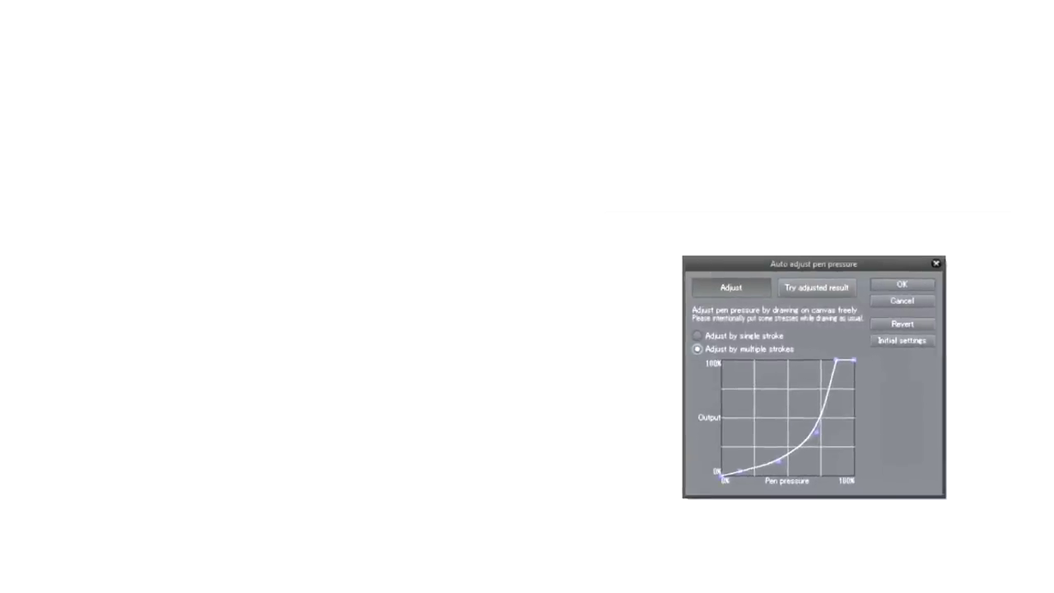
mouse_move(355, 126)
left_mouse_down()
mouse_move(301, 201)
mouse_move(276, 151)
mouse_move(339, 187)
mouse_move(370, 176)
mouse_move(356, 126)
left_mouse_up()
mouse_move(290, 259)
left_mouse_down()
mouse_move(234, 292)
mouse_move(247, 293)
left_mouse_up()
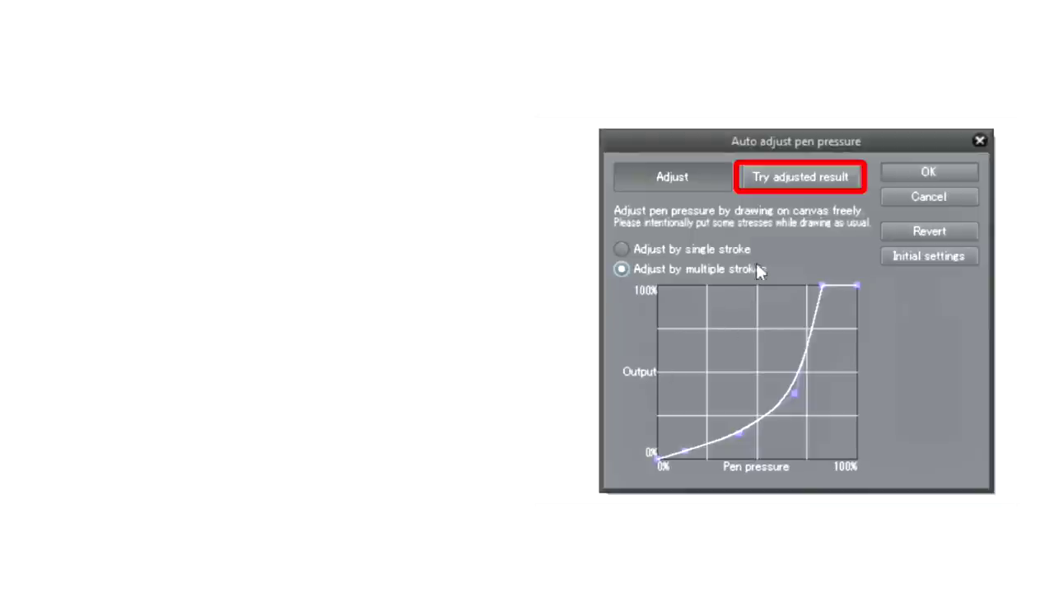
Step: Try the adjusted pen pressure result by drawing several short freehand test strokes on the canvas
left_click(777, 186)
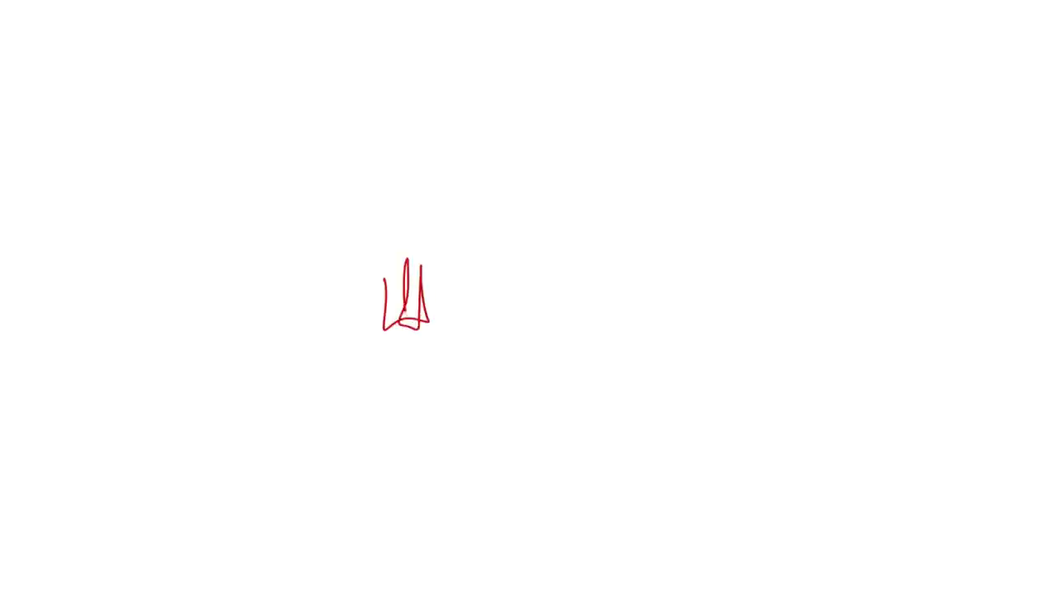
mouse_move(429, 323)
left_mouse_down()
mouse_move(519, 337)
mouse_move(494, 354)
left_mouse_up()
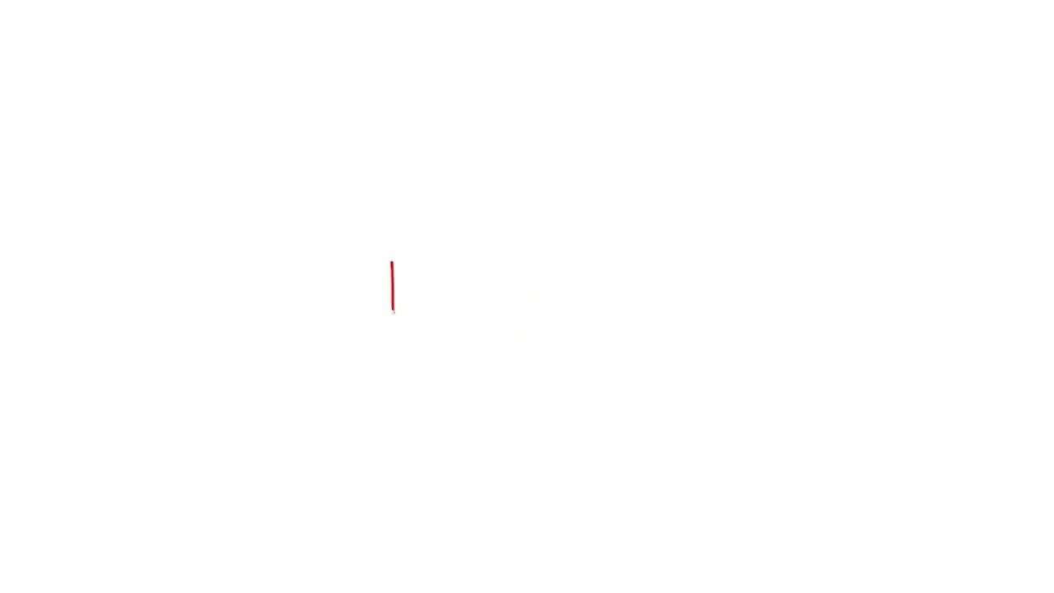
left_click_drag(390, 264, 568, 306)
left_click_drag(447, 341, 482, 354)
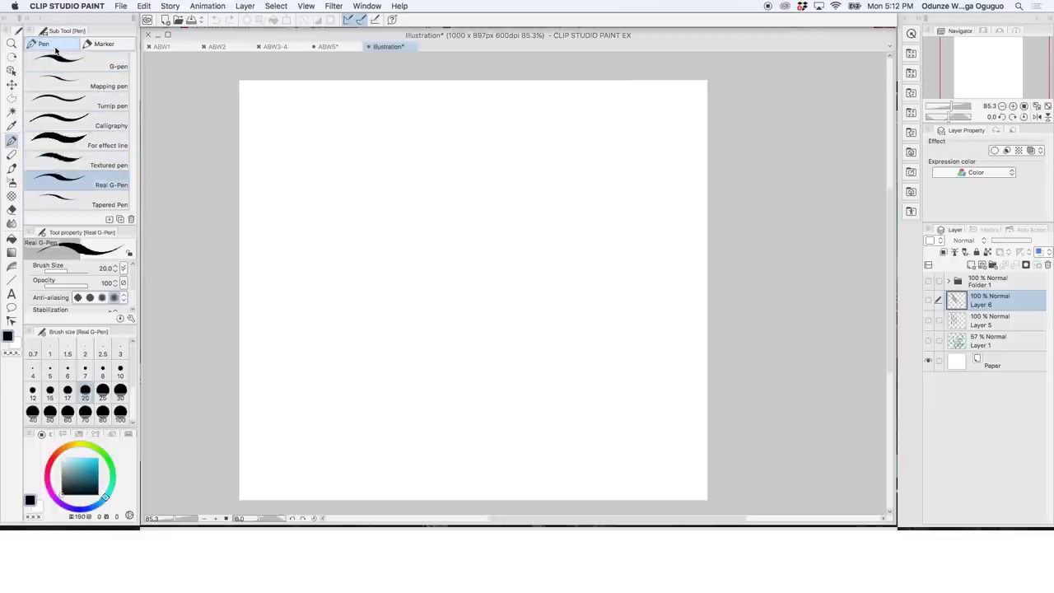
Step: Browse the Textured pen, For effect line and Calligraphy sub tools and return to the Real G-Pen
left_click(95, 161)
left_click(106, 143)
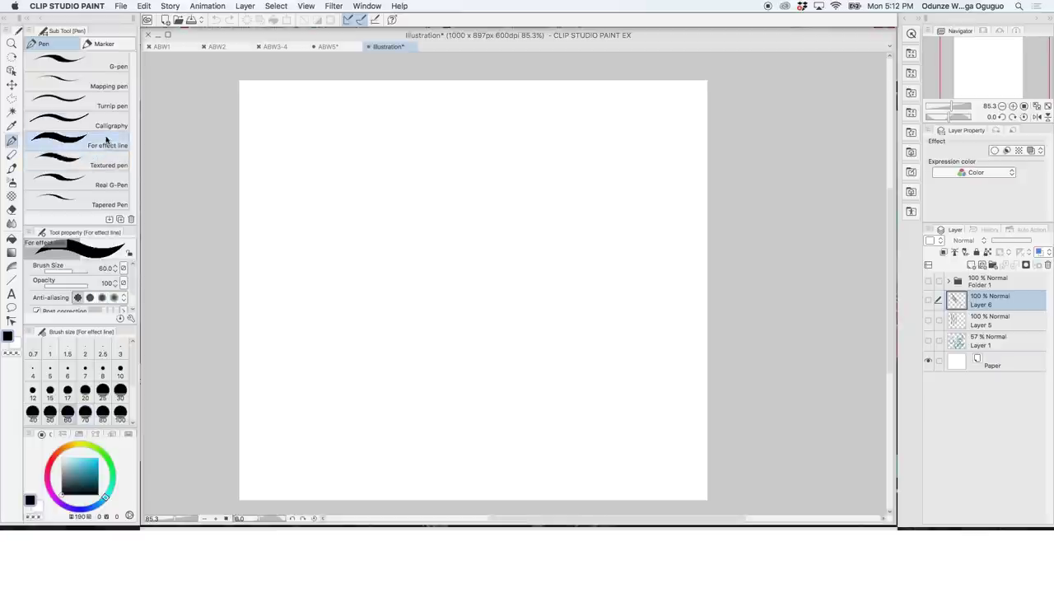
left_click(108, 120)
left_click(88, 181)
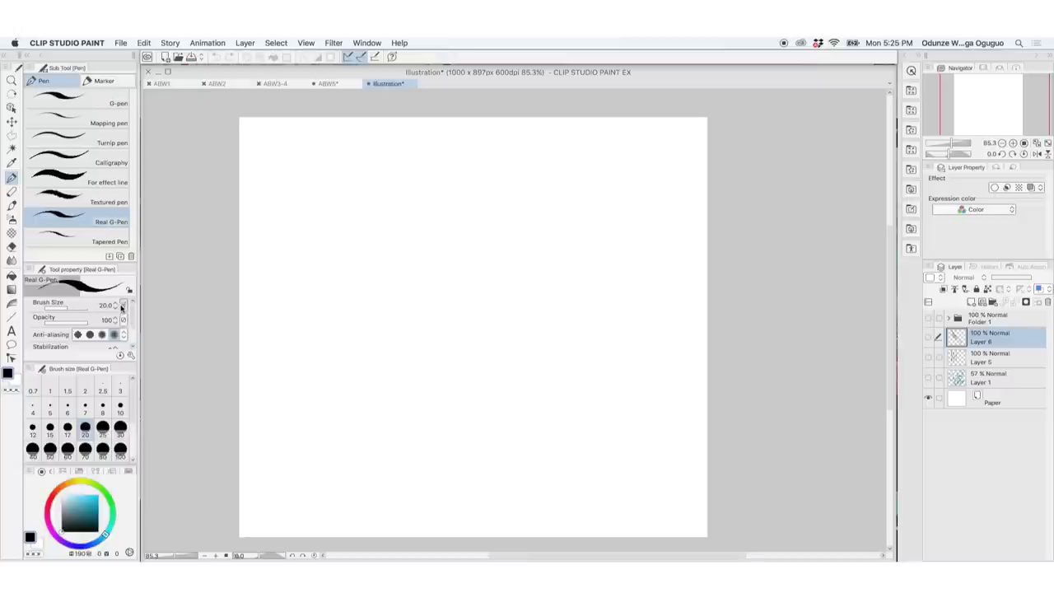
Step: Draw one diagonal Real G-Pen stroke with Pen pressure disabled in the Brush Size Dynamics and another with it enabled again
left_click(122, 304)
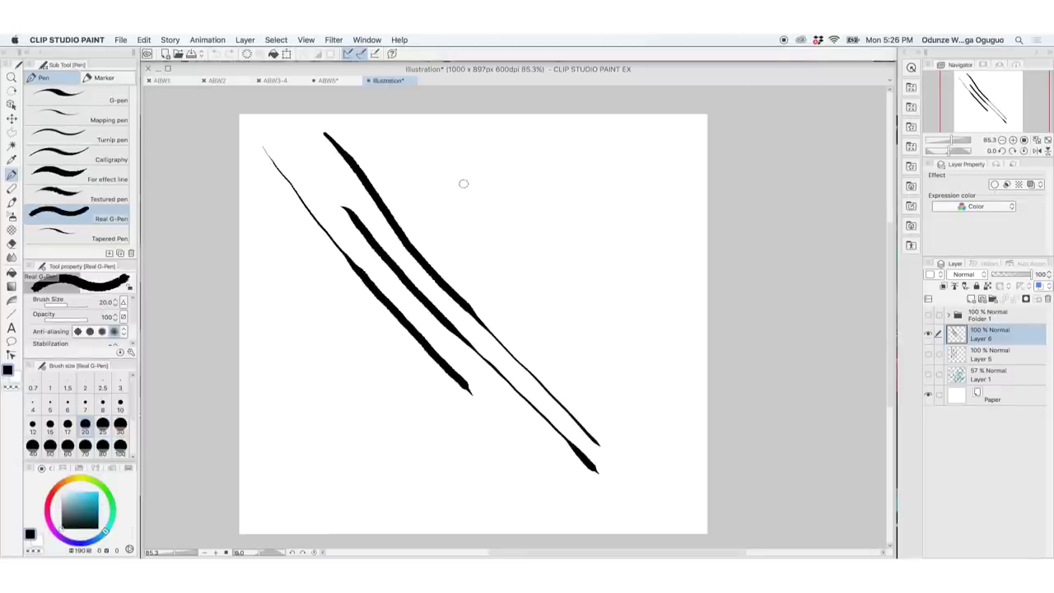
mouse_move(448, 185)
left_mouse_down()
mouse_move(521, 291)
mouse_move(606, 373)
left_mouse_up()
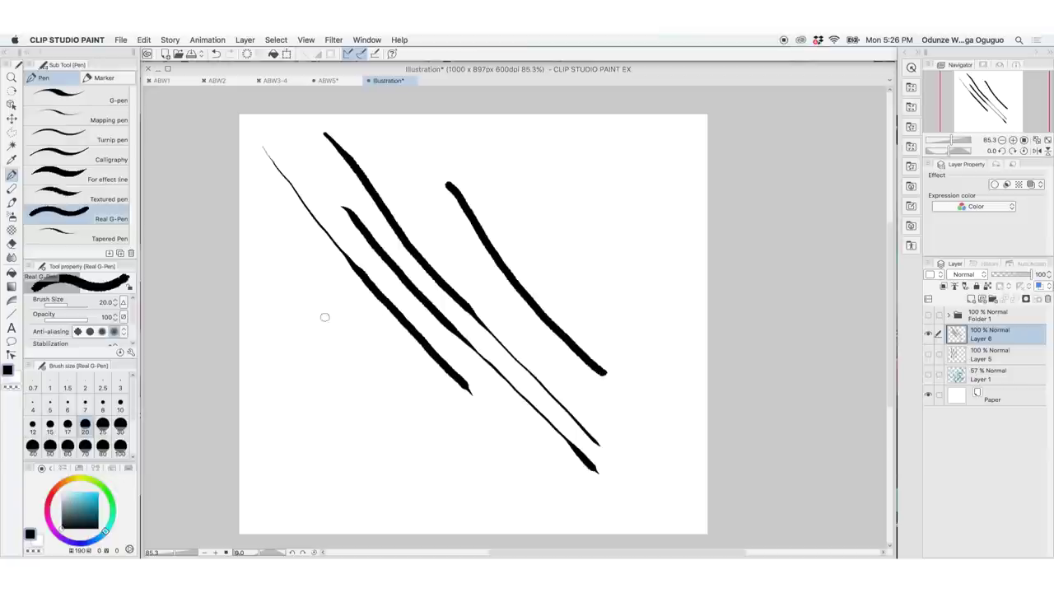
left_click(122, 302)
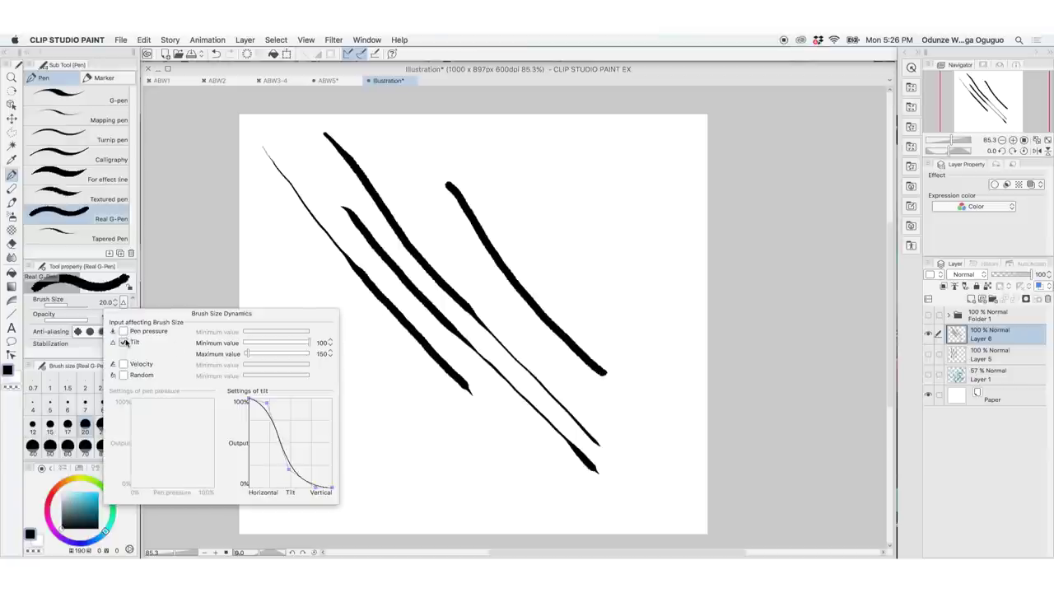
left_click(123, 331)
left_click(467, 170)
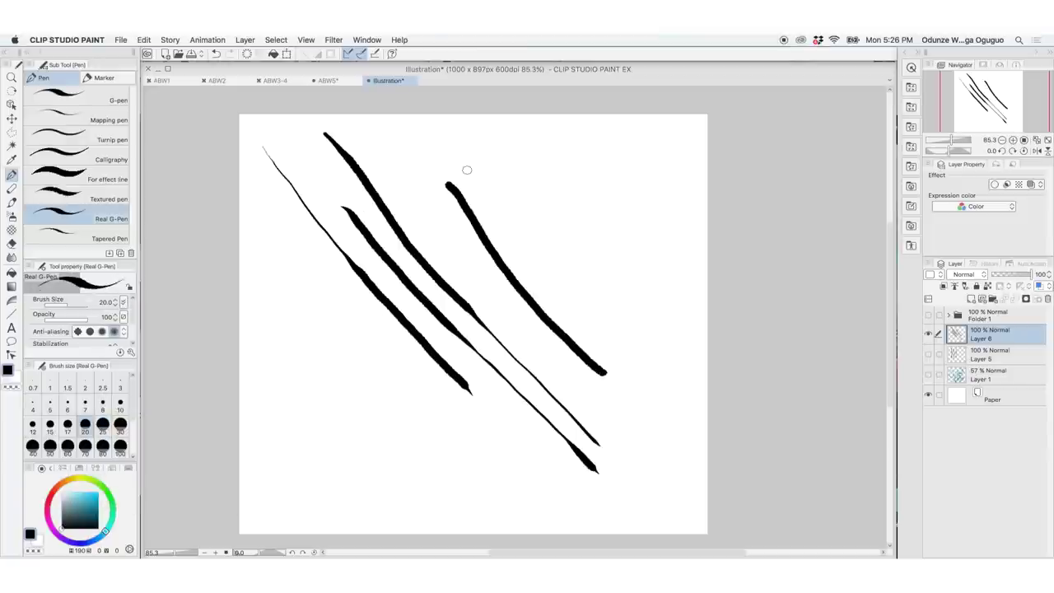
left_click_drag(466, 170, 632, 354)
Step: Disable Tilt in the Real G-Pen's Brush Size Dynamics, draw two more diagonal strokes beside the others and reopen the dynamics
left_click(124, 302)
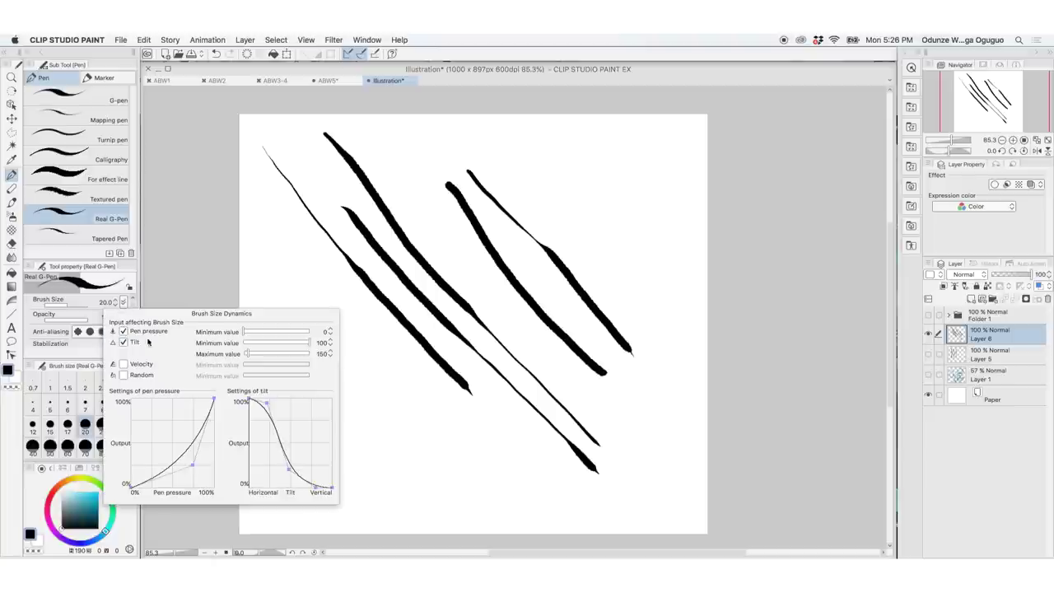
left_click(123, 342)
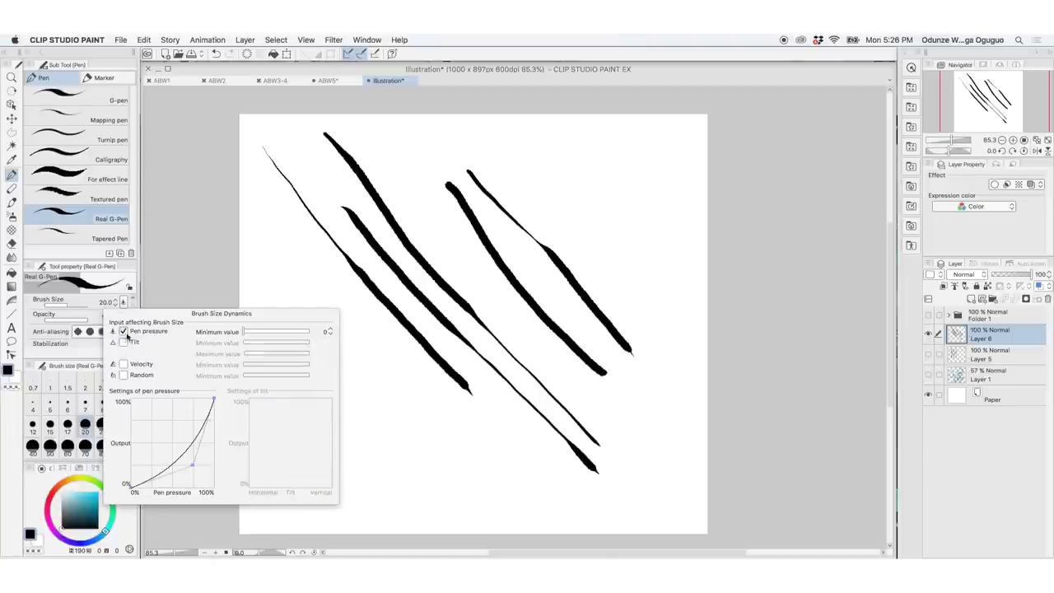
left_click(531, 207)
left_click_drag(520, 172, 696, 366)
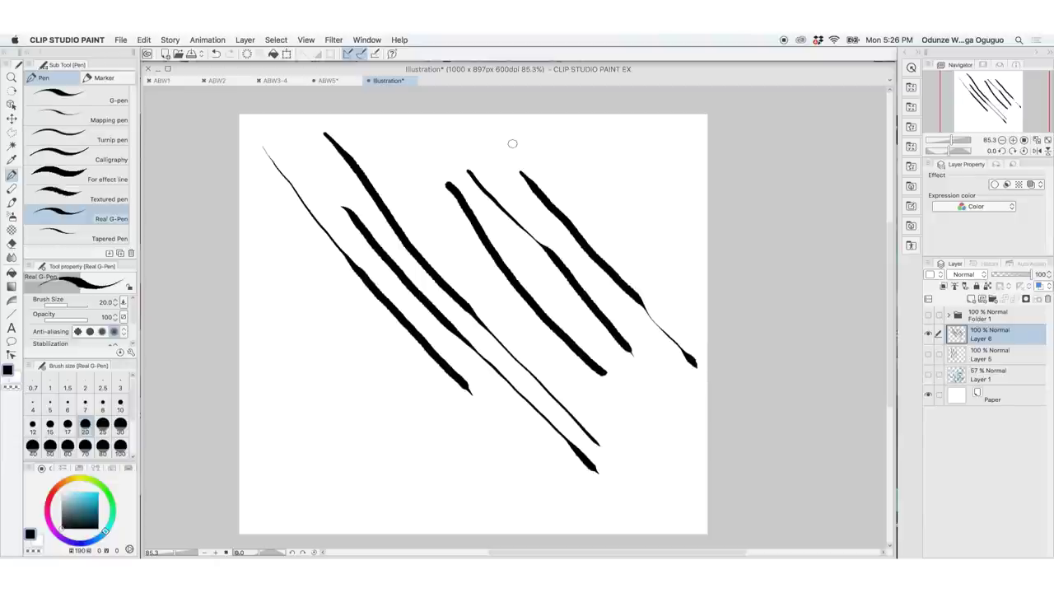
left_click_drag(513, 144, 623, 266)
left_click(124, 308)
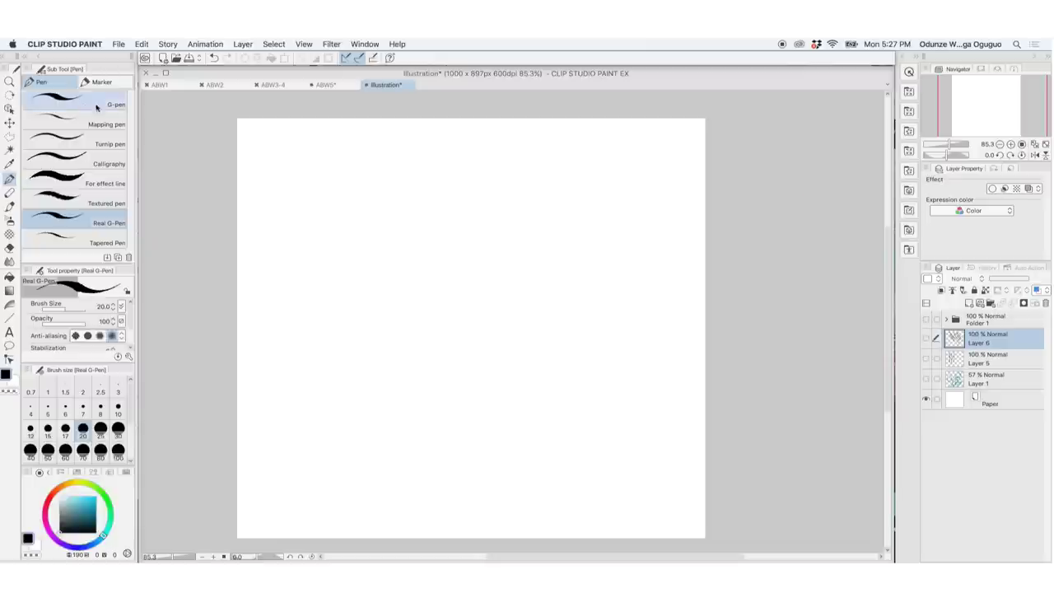
left_click(97, 86)
left_click(65, 83)
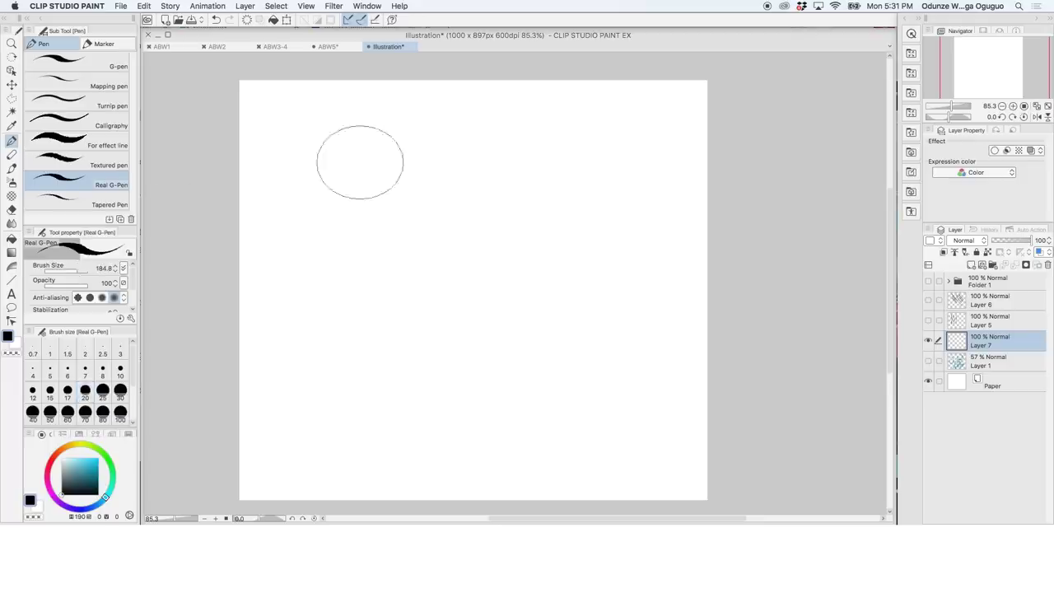
Step: Draw two broad diagonal Real G-Pen strokes at brush size 184.8, one at opacity 100 and one at opacity 50
left_click_drag(340, 151, 562, 393)
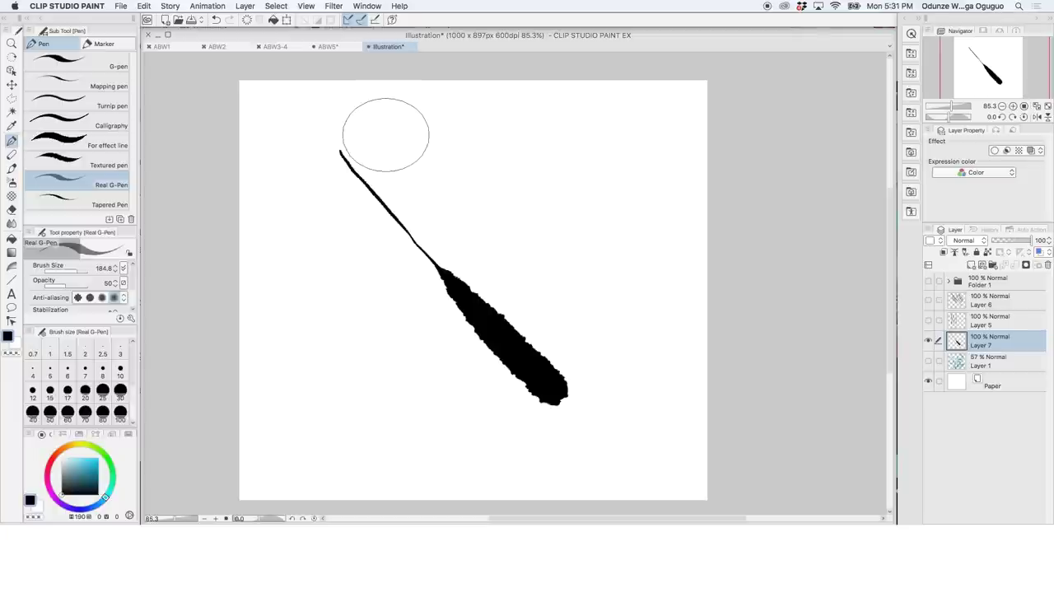
mouse_move(384, 135)
left_mouse_down()
mouse_move(541, 280)
mouse_move(601, 359)
left_mouse_up()
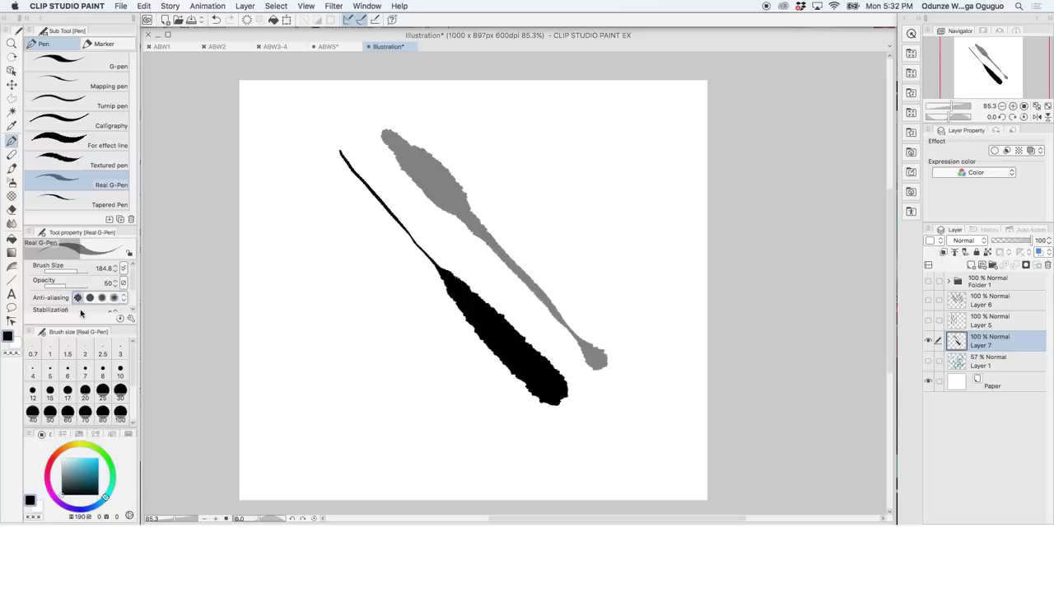
Step: Set the Real G-Pen's anti-aliasing to None and draw a diagonal stroke in the lower-left part of the canvas
left_click(109, 298)
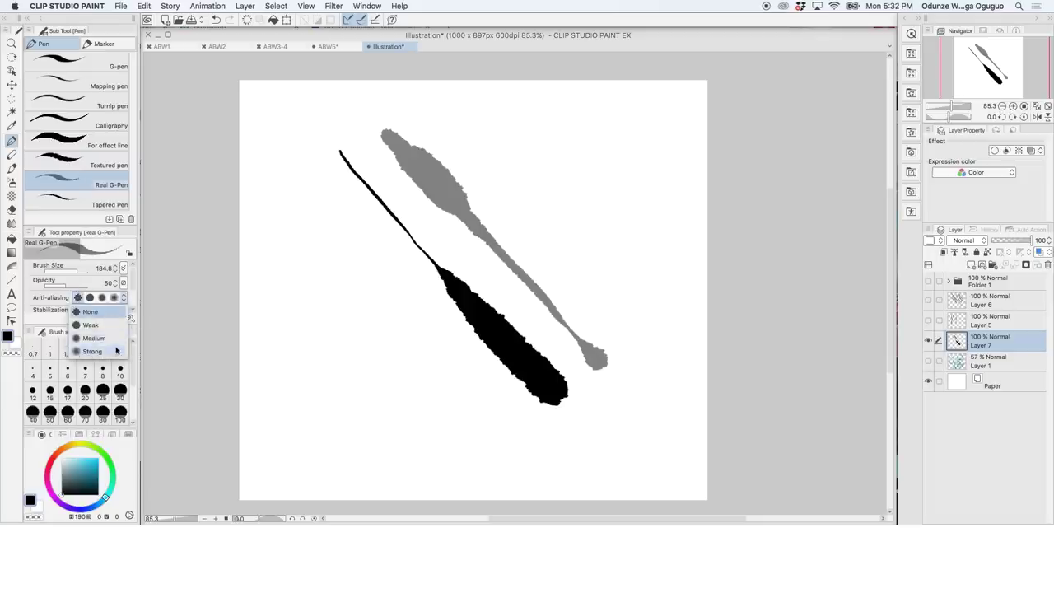
left_click(90, 312)
left_click_drag(289, 215, 476, 424)
Step: Draw a diagonal G-pen stroke near the canvas's lower-left edge with brush size 24.9 and anti-aliasing None
left_click(108, 65)
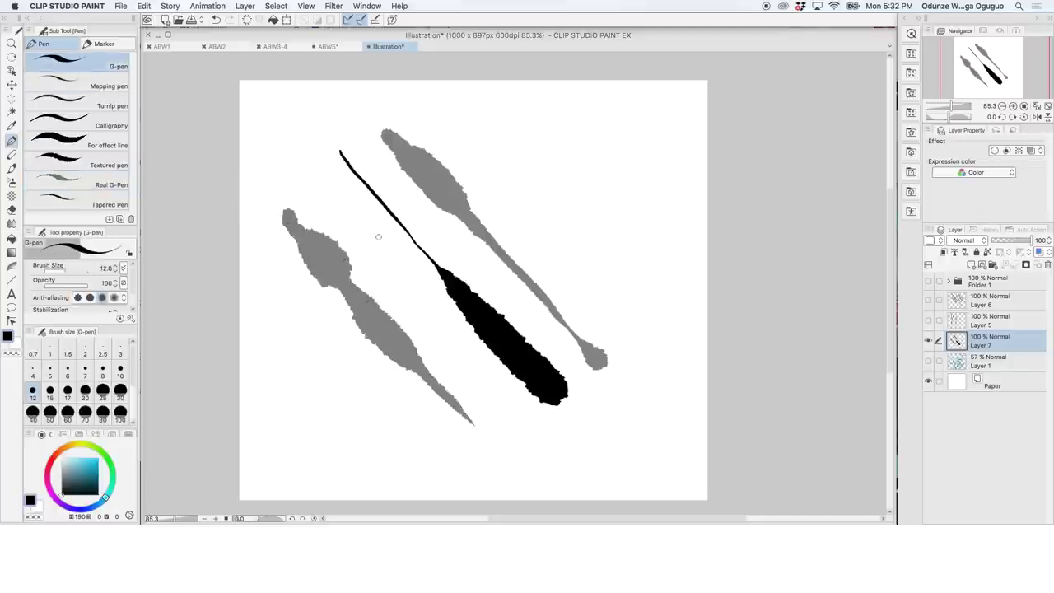
left_click_drag(74, 267, 82, 268)
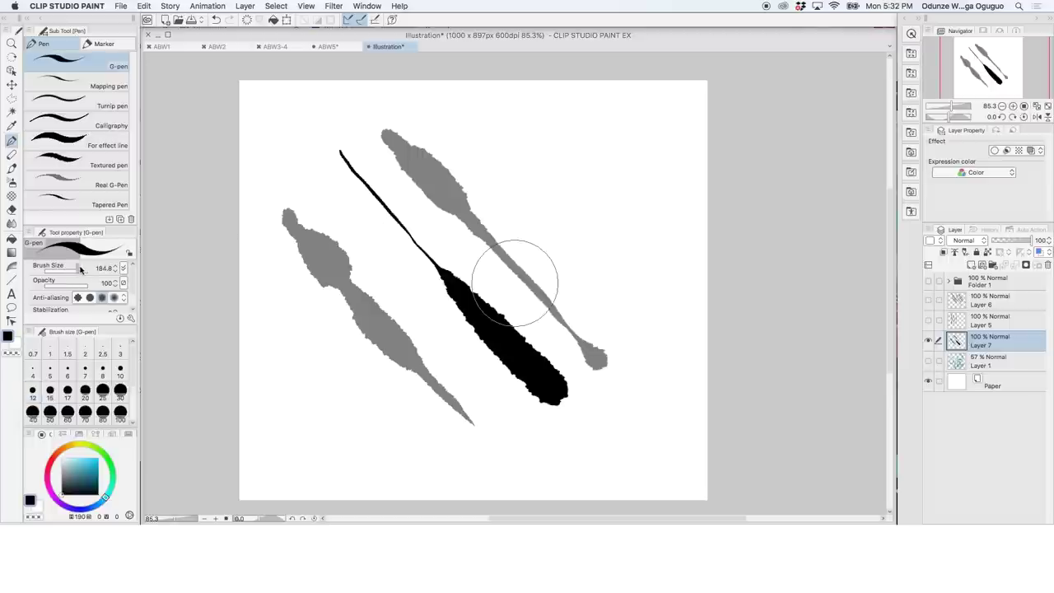
left_click(79, 298)
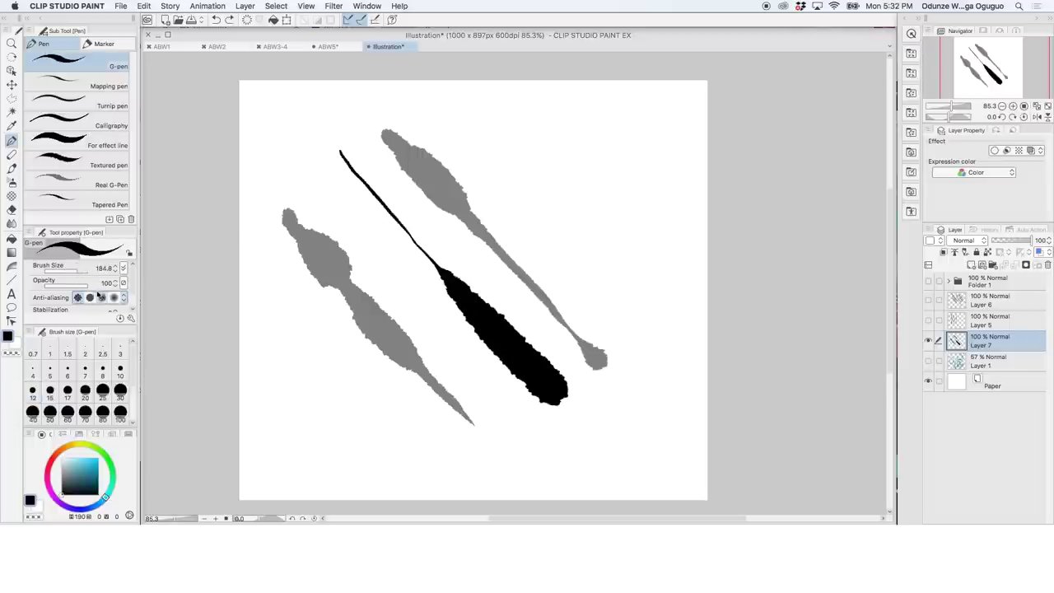
left_click_drag(71, 269, 69, 270)
left_click_drag(268, 288, 393, 430)
Step: Set the G-pen's anti-aliasing to Medium and draw two diagonal strokes between the lower-left black stroke and the grey one
scroll(292, 317, "up", 5)
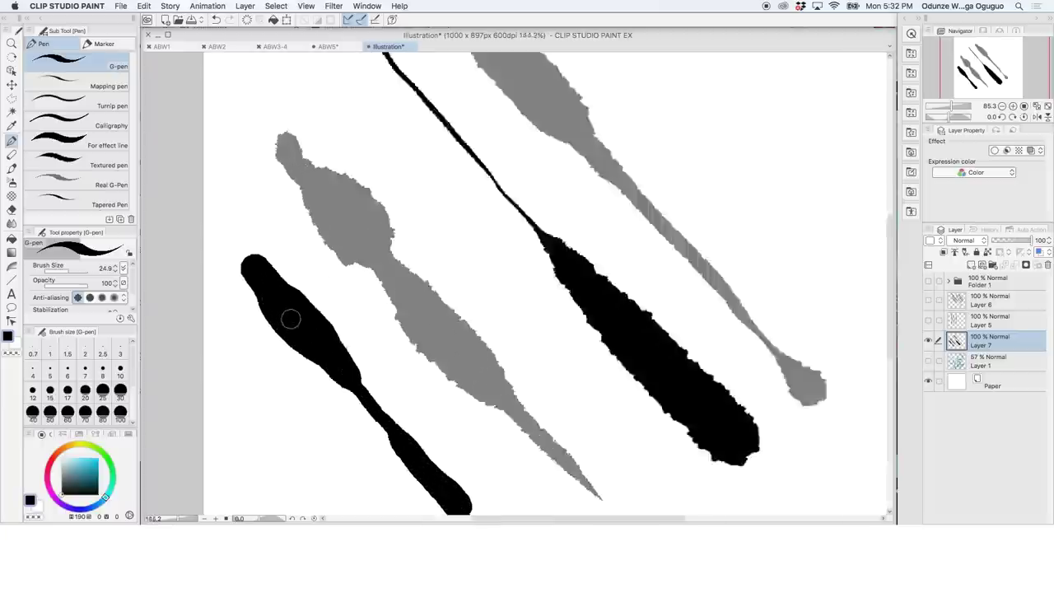
left_click_drag(308, 192, 321, 216)
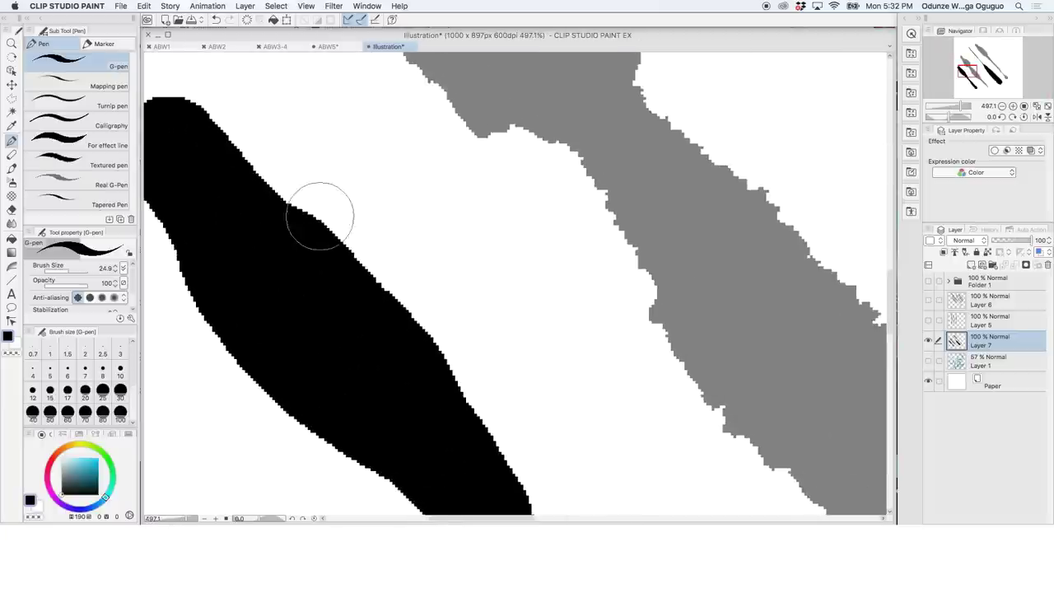
left_click(91, 297)
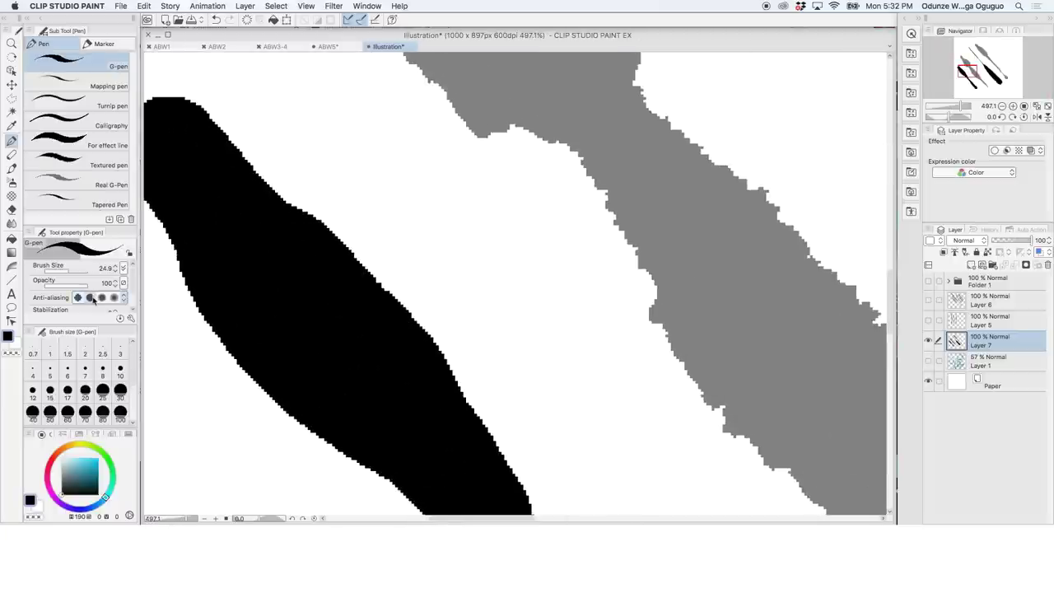
left_click(124, 301)
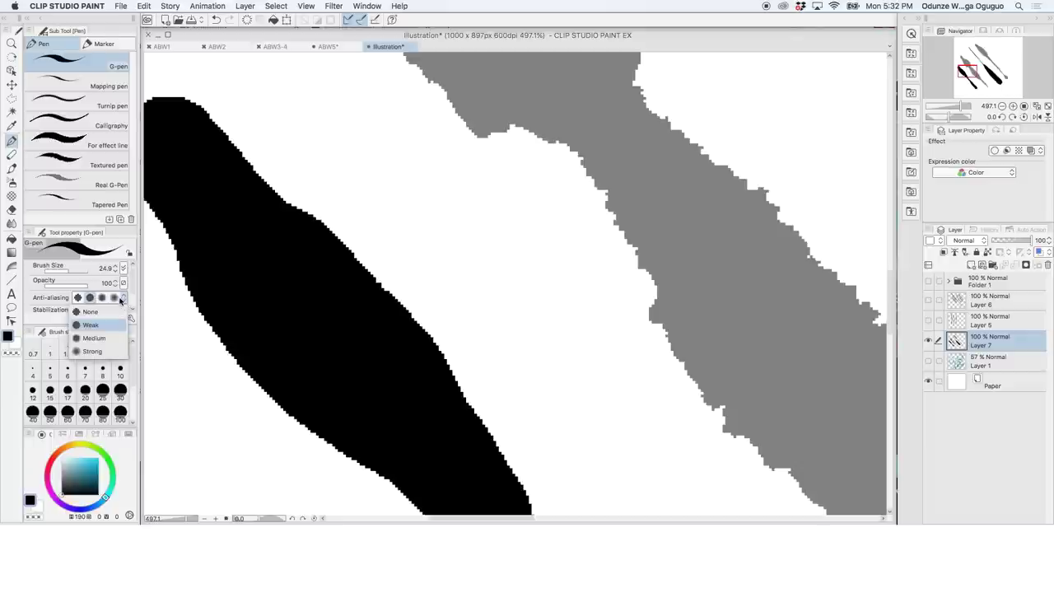
left_click(106, 339)
mouse_move(289, 95)
left_mouse_down()
mouse_move(485, 284)
mouse_move(576, 412)
left_mouse_up()
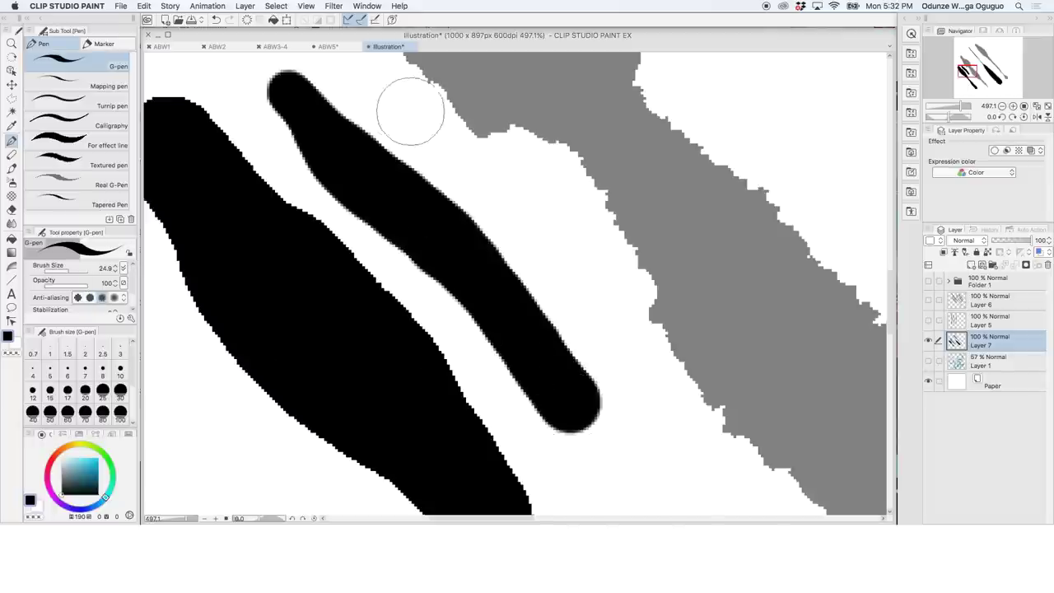
mouse_move(391, 100)
left_mouse_down()
mouse_move(588, 287)
mouse_move(675, 457)
left_mouse_up()
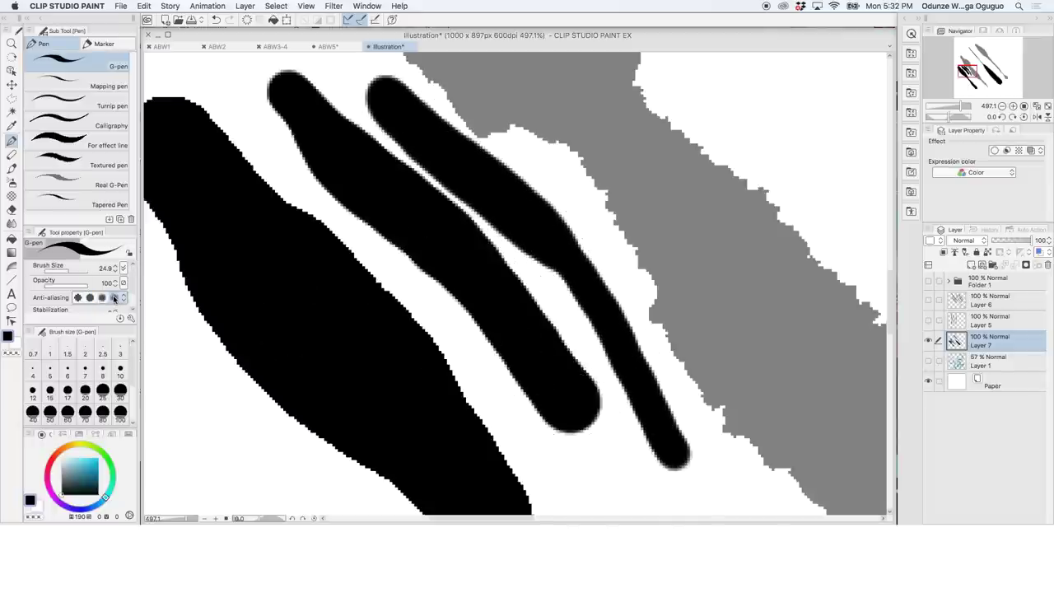
Step: Set the G-pen's anti-aliasing to Strong and draw two short strokes past the grey one and another along the jagged black stroke's outer edge
left_click(708, 88)
mouse_move(715, 95)
left_mouse_down()
mouse_move(799, 179)
mouse_move(860, 265)
left_mouse_up()
scroll(864, 482, "down", 5)
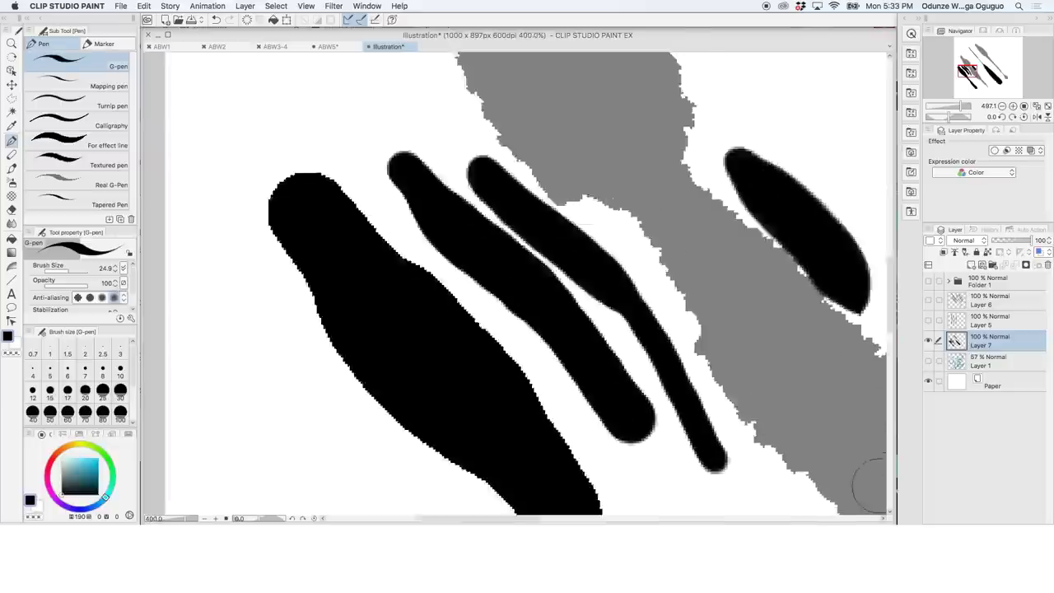
left_click_drag(833, 303, 848, 232)
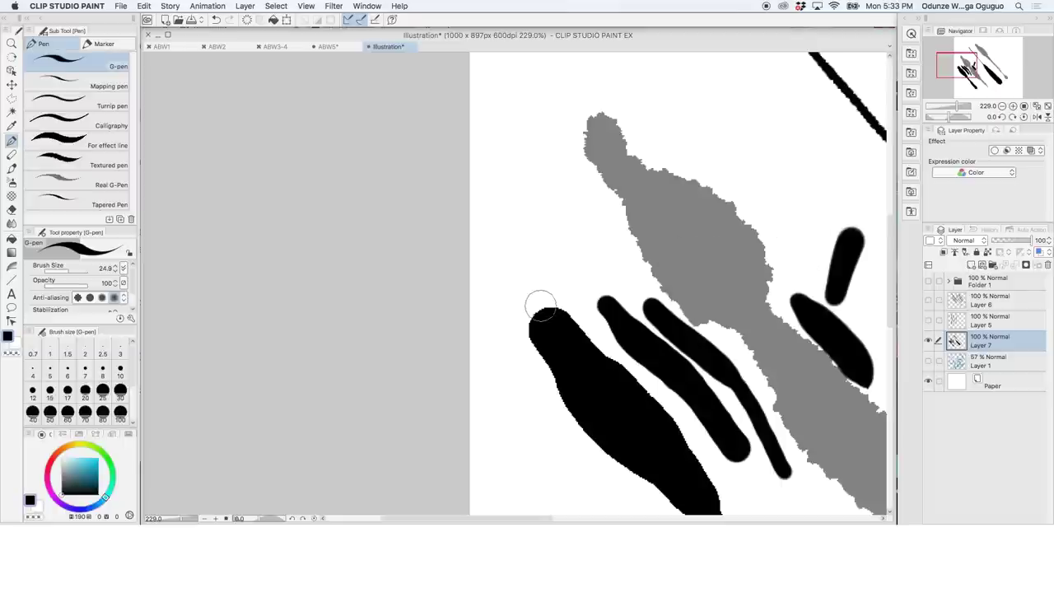
left_click_drag(533, 327, 592, 443)
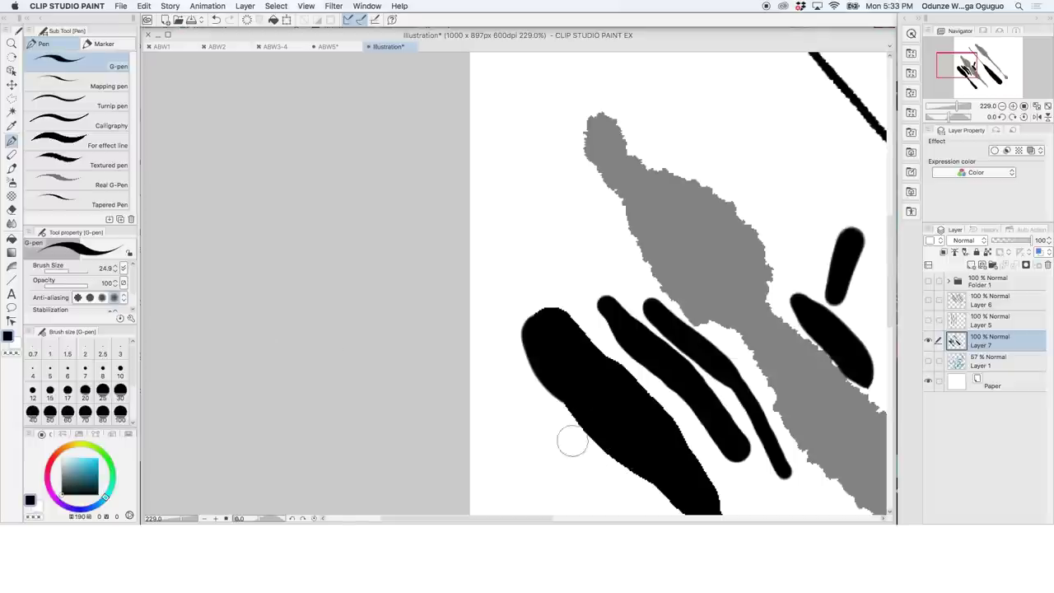
Step: Hide Layer 7 and add a new empty layer directly above it
scroll(482, 506, "right", 6)
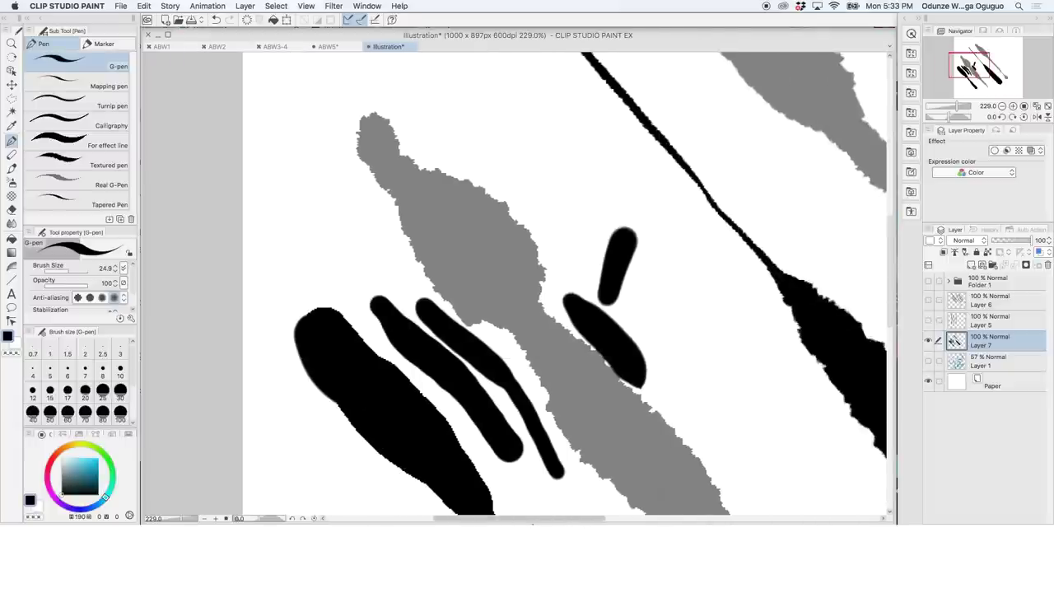
left_click(929, 341)
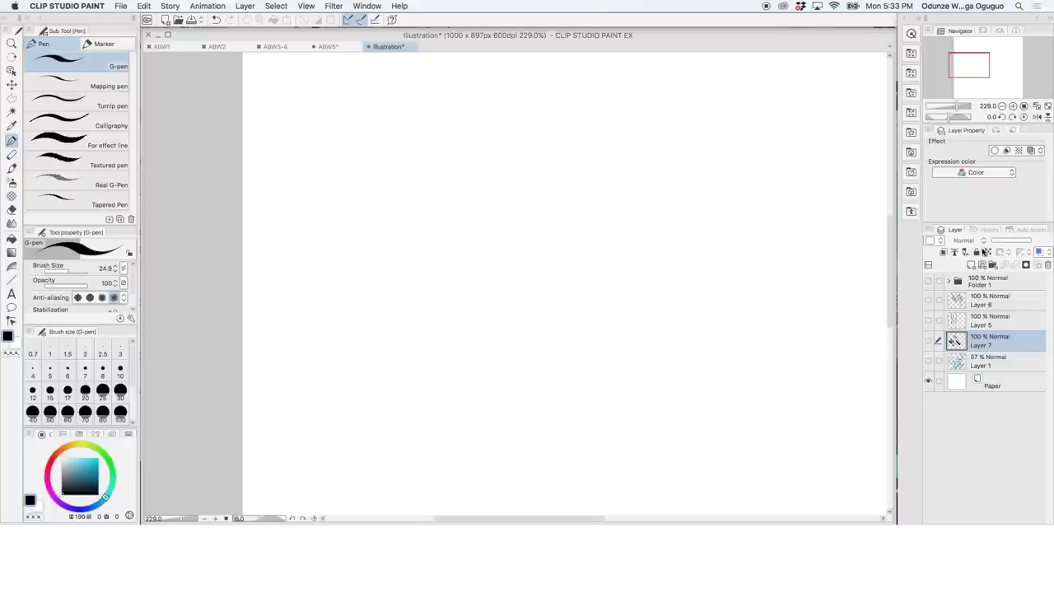
left_click(971, 266)
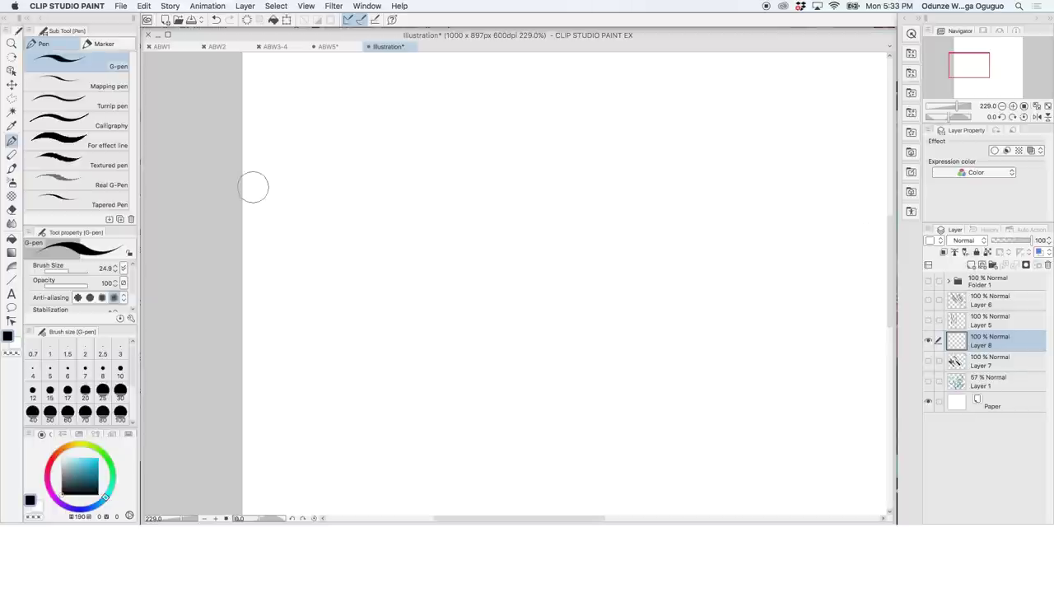
Step: Set the Real G-Pen's opacity to 100 and draw a tall zigzag with Medium anti-aliasing and stabilization 6
left_click(102, 182)
left_click_drag(73, 289, 109, 285)
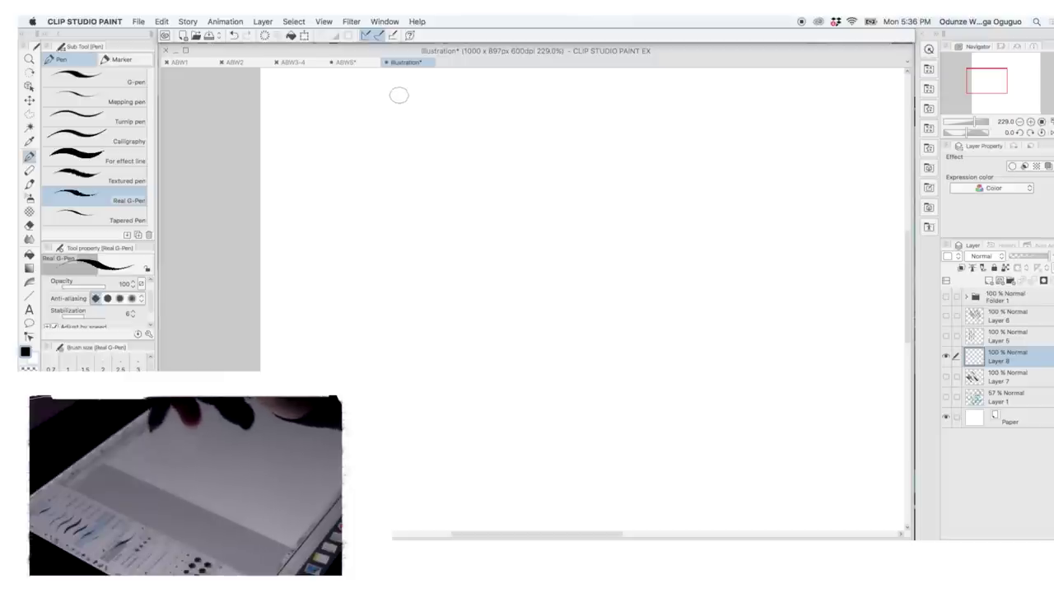
mouse_move(400, 94)
left_mouse_down()
mouse_move(389, 172)
mouse_move(405, 211)
mouse_move(442, 234)
mouse_move(642, 277)
mouse_move(690, 332)
mouse_move(676, 405)
mouse_move(610, 448)
mouse_move(464, 435)
mouse_move(378, 356)
mouse_move(343, 264)
mouse_move(295, 226)
left_mouse_up()
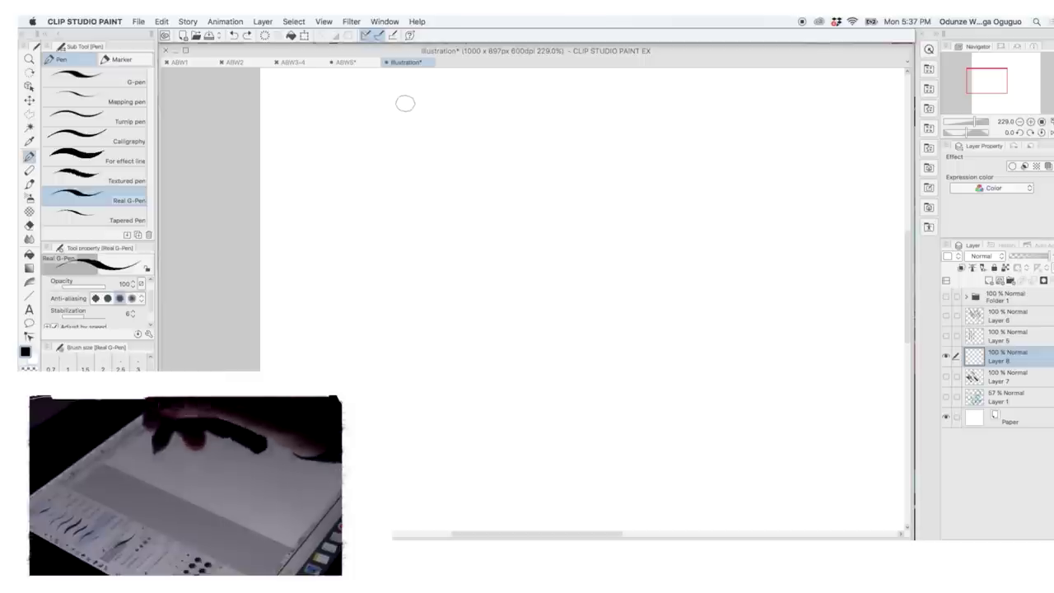
mouse_move(416, 97)
left_mouse_down()
mouse_move(348, 230)
mouse_move(383, 386)
left_mouse_up()
mouse_move(393, 406)
left_mouse_down()
mouse_move(456, 398)
mouse_move(449, 477)
left_mouse_up()
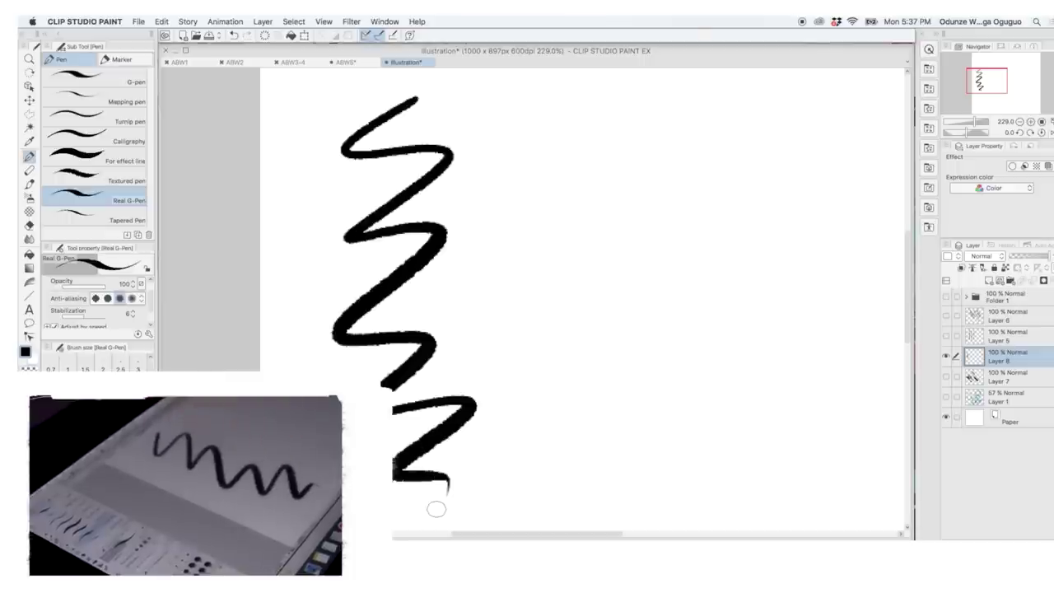
Step: Draw Real G-Pen comparison strokes beside the first zigzag: wavy lines at stabilization 93 and 45, and a zigzag at stabilization 5
left_click(100, 317)
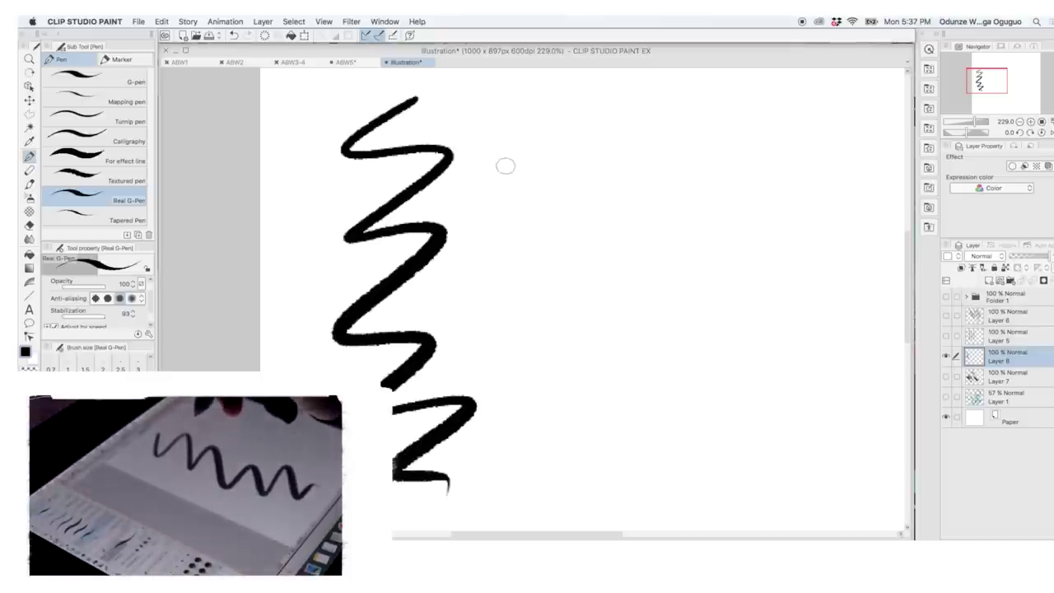
mouse_move(492, 142)
left_mouse_down()
mouse_move(562, 180)
mouse_move(504, 401)
mouse_move(511, 527)
left_mouse_up()
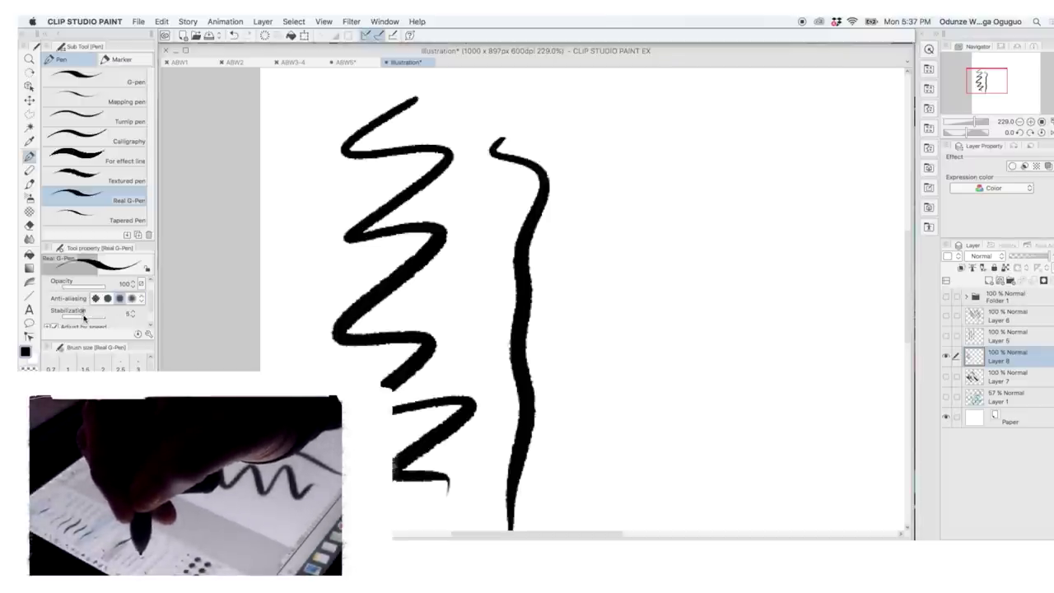
mouse_move(632, 149)
left_mouse_down()
mouse_move(644, 216)
mouse_move(582, 410)
mouse_move(609, 492)
left_mouse_up()
left_click(101, 315)
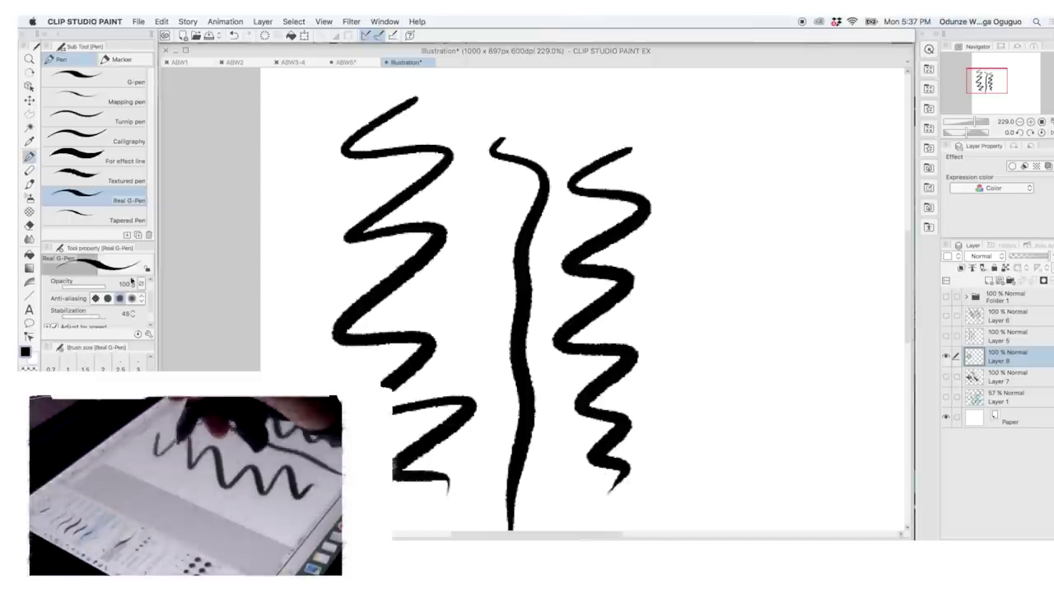
mouse_move(324, 130)
left_mouse_down()
mouse_move(307, 141)
mouse_move(278, 329)
mouse_move(290, 368)
left_mouse_up()
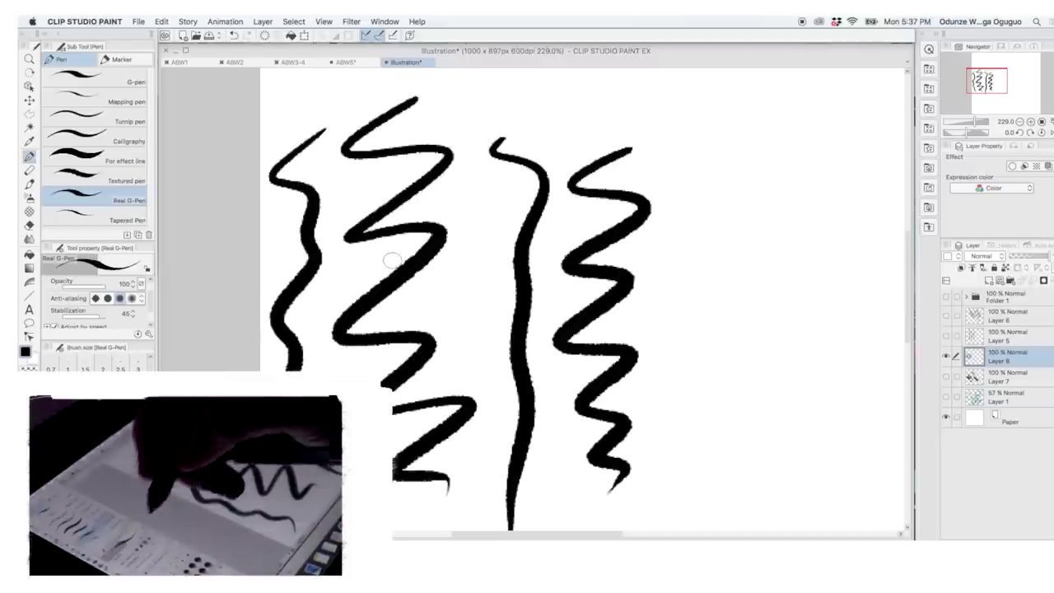
Step: Set the Real G-Pen's stabilization to 6 and draw an oval outline in the blank area right of the zigzags
left_click(125, 314)
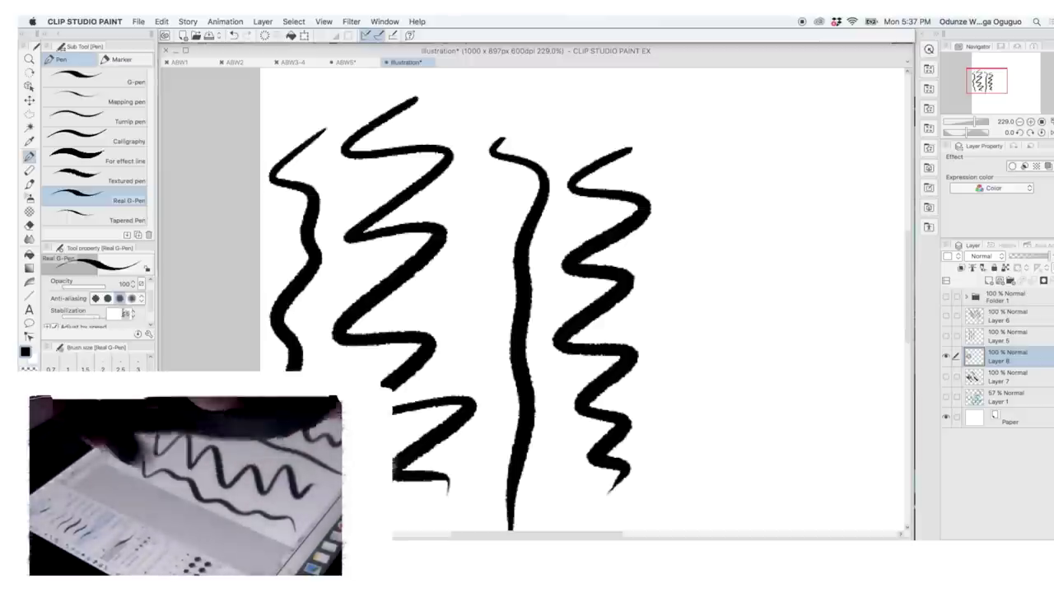
type("6")
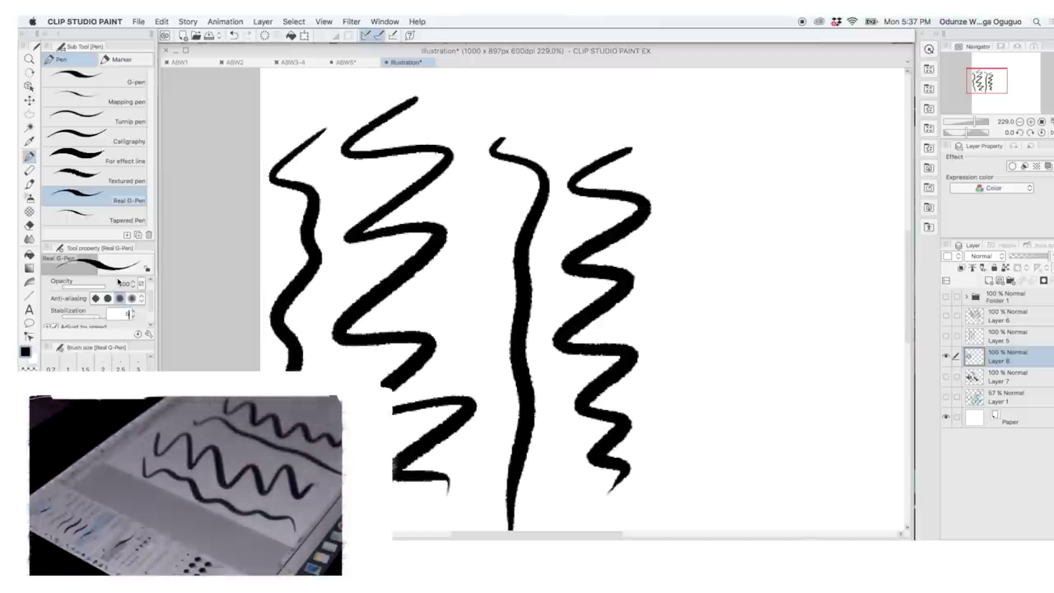
key("Return")
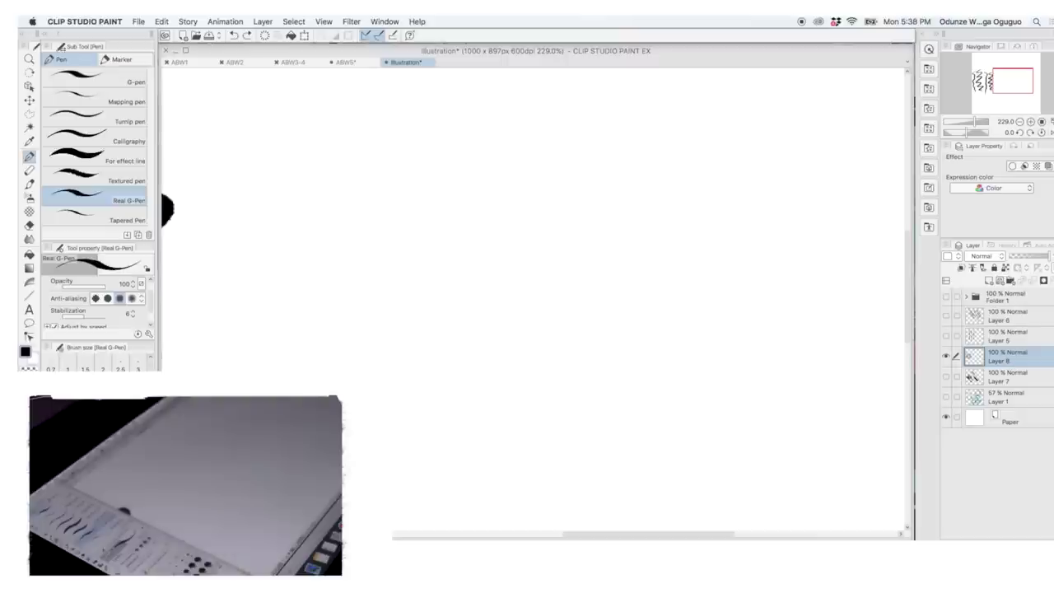
scroll(534, 296, "right", 1)
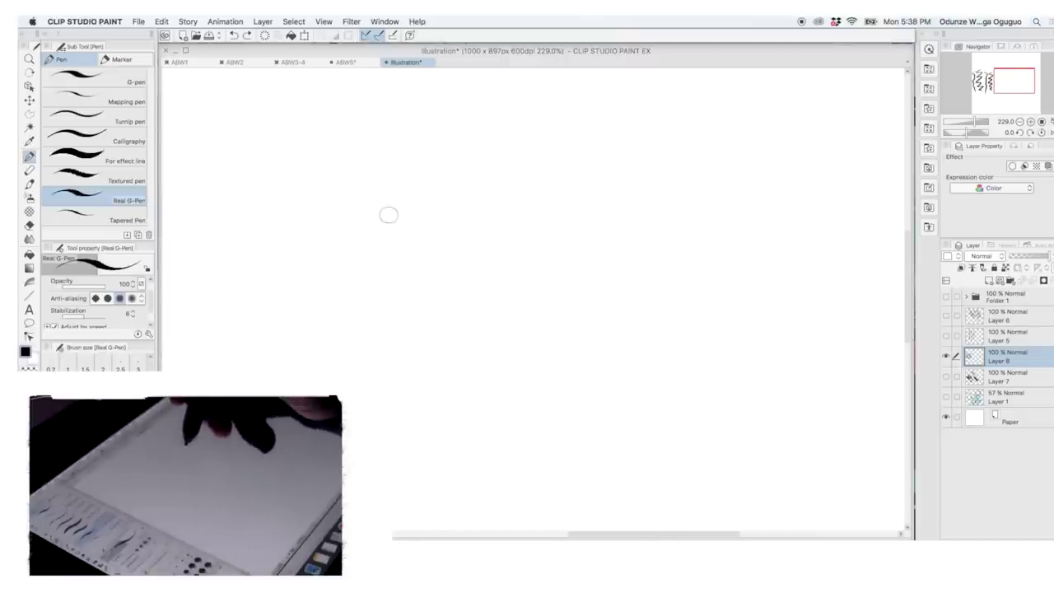
left_click_drag(307, 228, 311, 205)
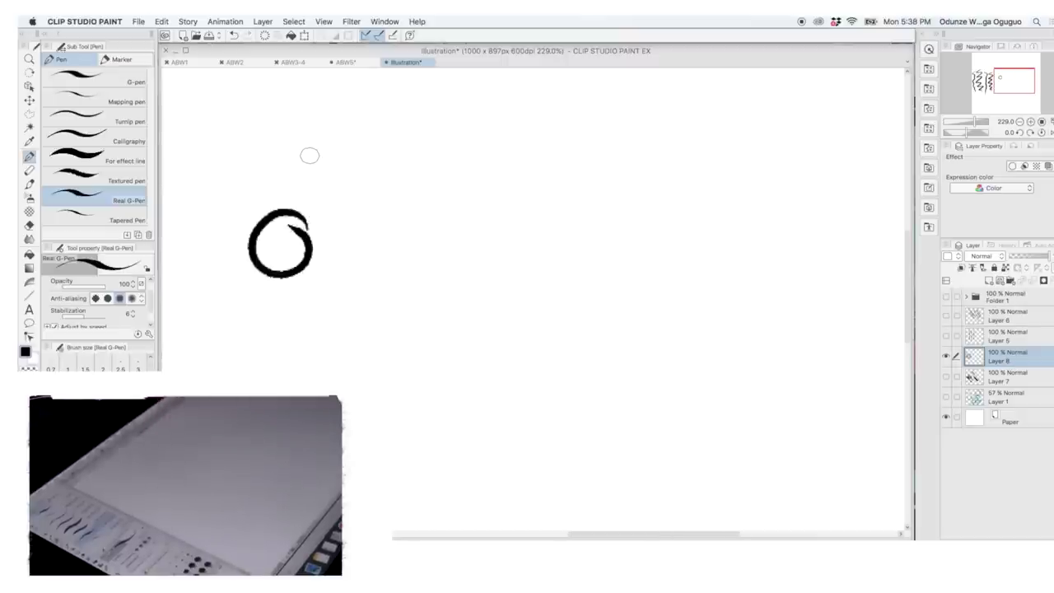
key("super+z")
mouse_move(290, 224)
left_mouse_down()
mouse_move(316, 241)
mouse_move(304, 213)
left_mouse_up()
key("super+z")
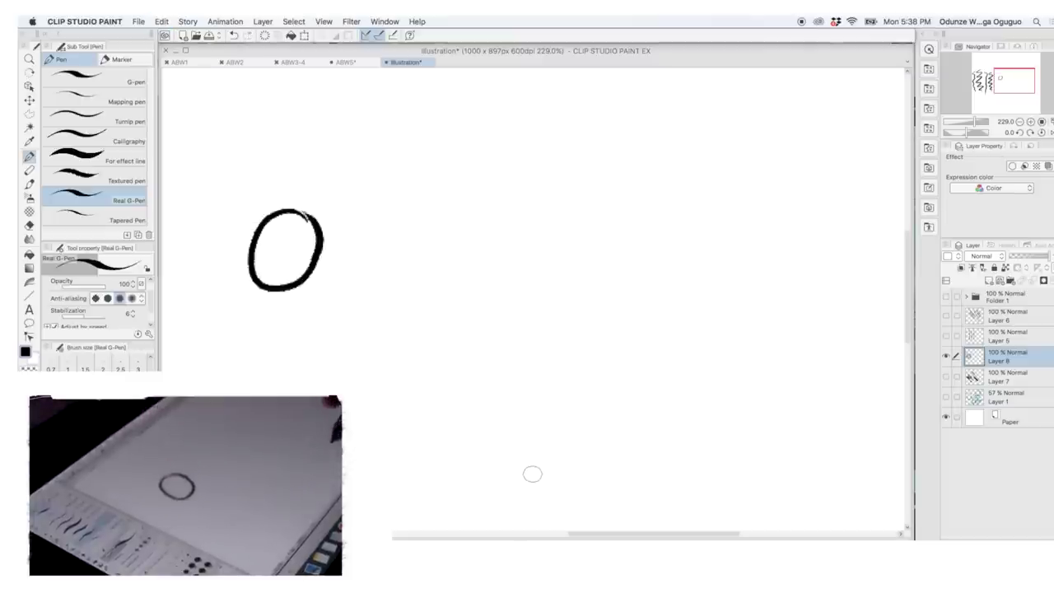
Step: Try S-shaped strokes to the upper right of the oval and undo them
mouse_move(385, 150)
left_mouse_down()
mouse_move(401, 261)
mouse_move(428, 241)
left_mouse_up()
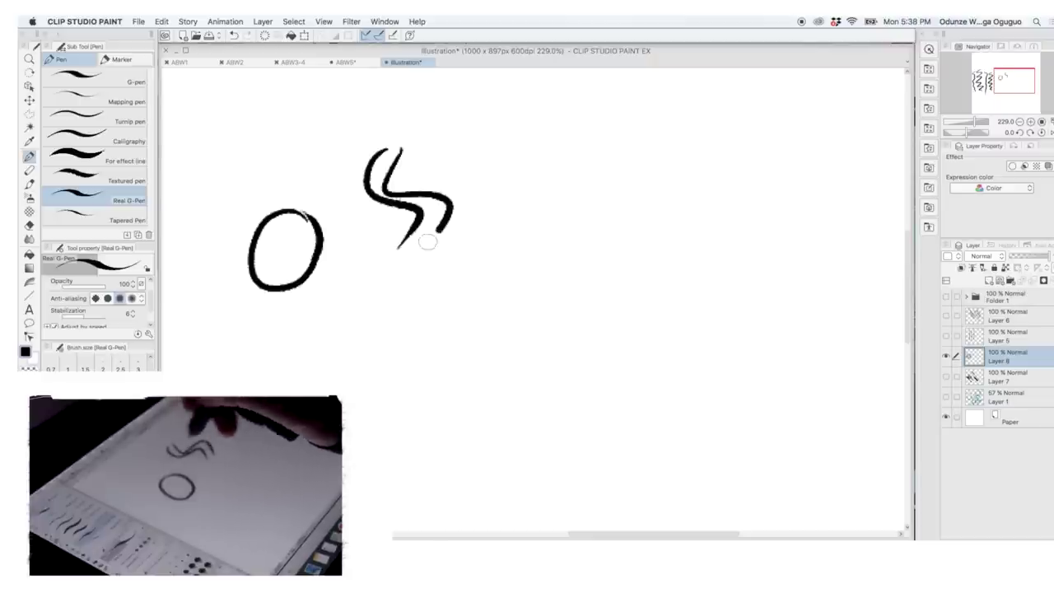
left_click_drag(437, 169, 451, 262)
key("super+z")
key("super+z")
key("super+z")
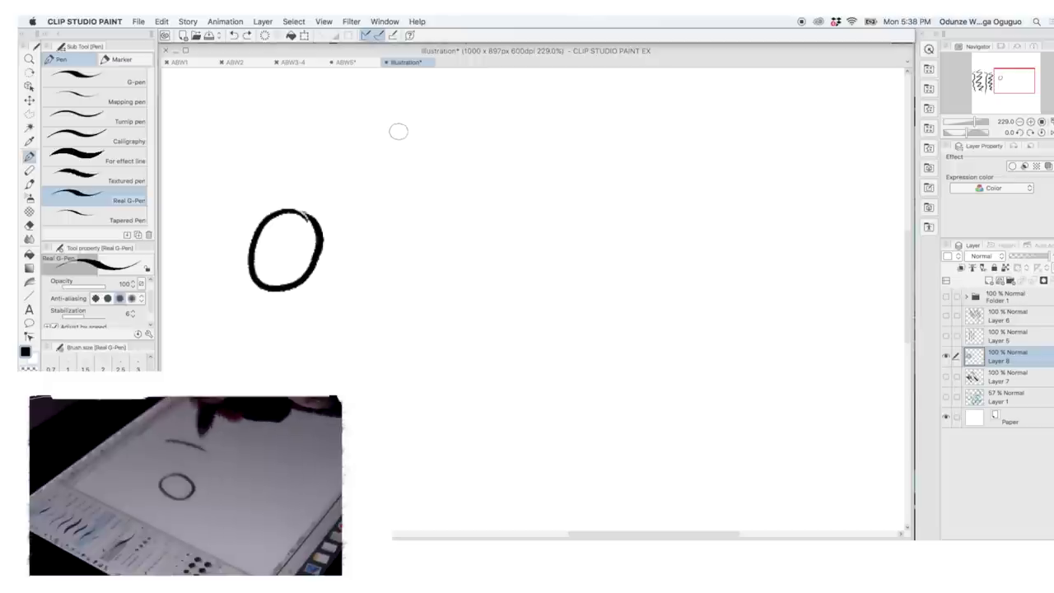
Step: Try long, gently curved vertical strokes to the right of the oval and undo them
left_click_drag(399, 132, 418, 241)
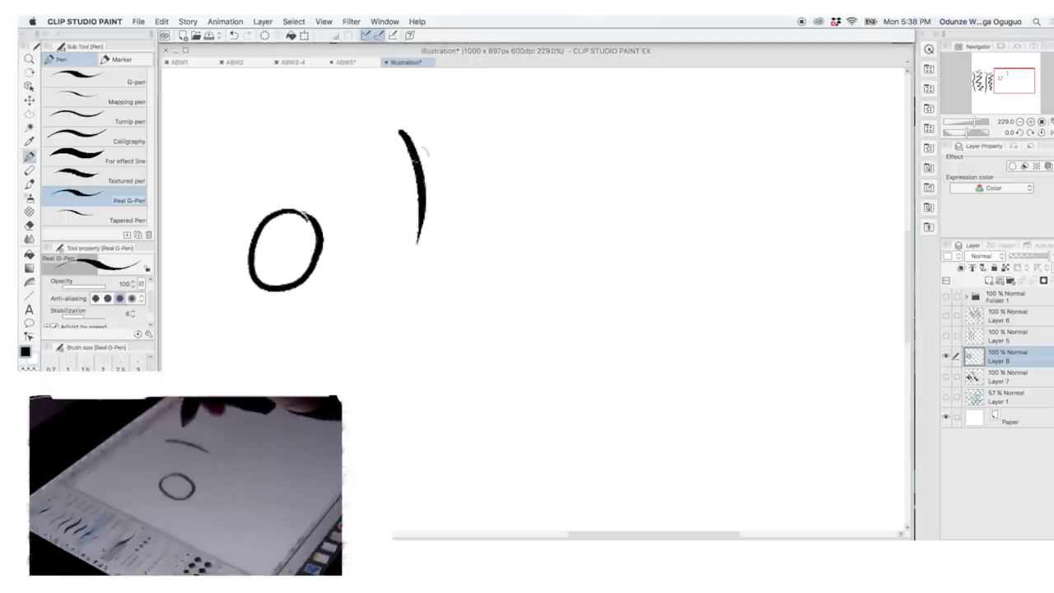
mouse_move(461, 109)
left_mouse_down()
mouse_move(474, 171)
mouse_move(422, 262)
left_mouse_up()
left_click_drag(499, 118, 487, 227)
key("ctrl+z")
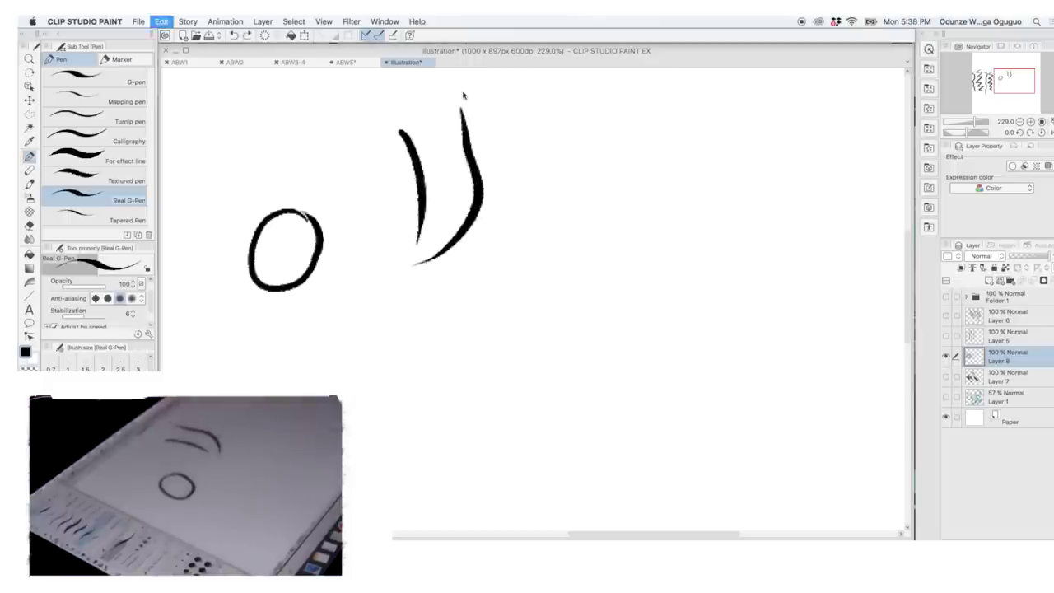
key("ctrl+z")
key("ctrl+z")
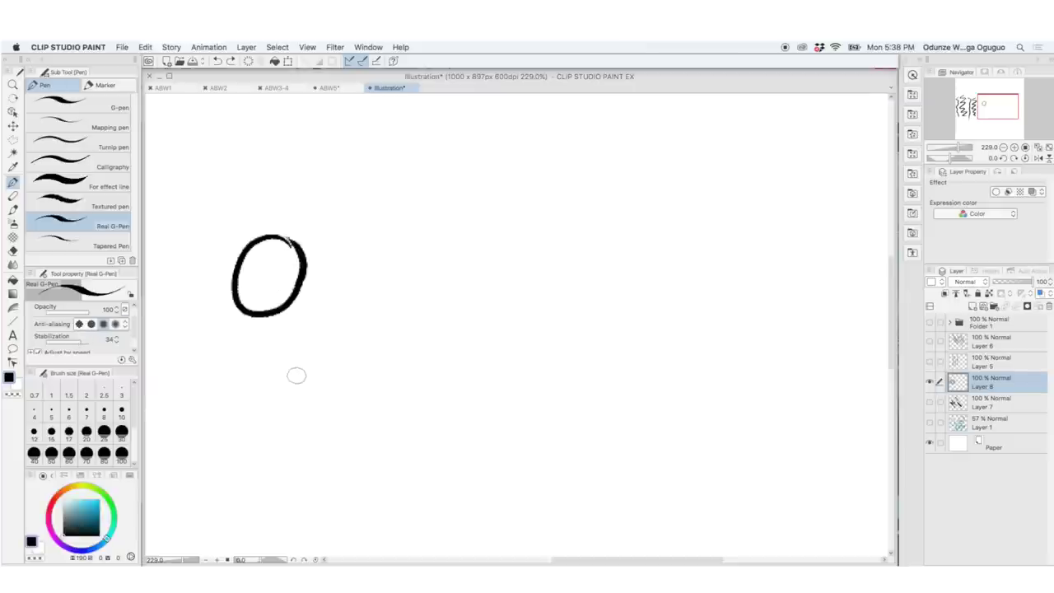
Step: Draw a circle below the oval at stabilization 34 and a five-pointed star beside the oval at stabilization 2
left_click_drag(290, 364, 298, 377)
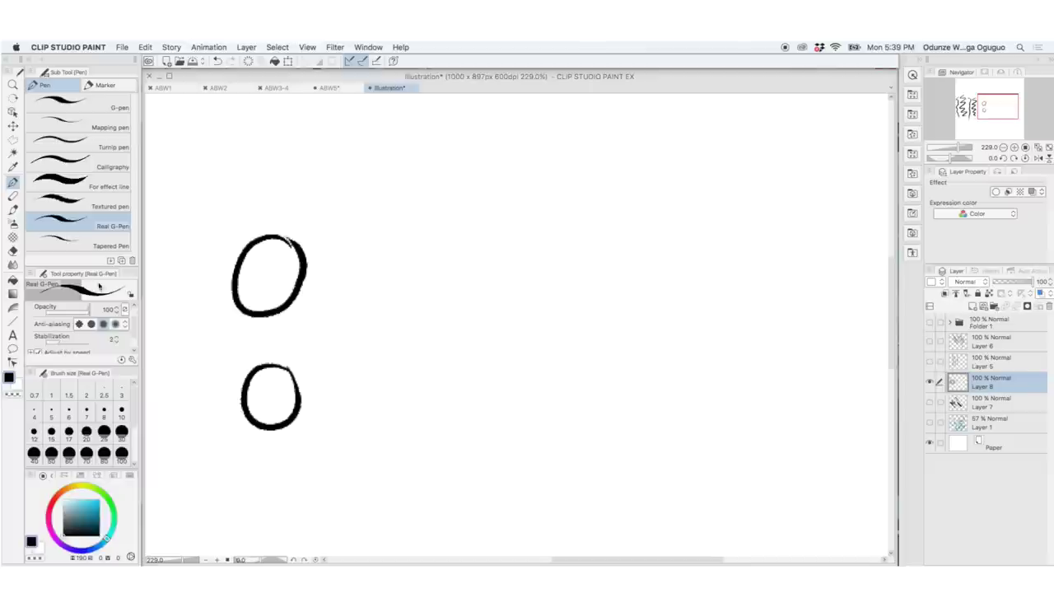
mouse_move(424, 205)
left_mouse_down()
mouse_move(376, 242)
mouse_move(394, 258)
mouse_move(378, 295)
mouse_move(414, 267)
mouse_move(445, 294)
mouse_move(440, 255)
mouse_move(471, 237)
mouse_move(434, 229)
mouse_move(420, 202)
left_mouse_up()
Step: Change the Real G-Pen's stabilization and draw a second star below the first, plus freehand strokes to the right of the stars
left_click(76, 341)
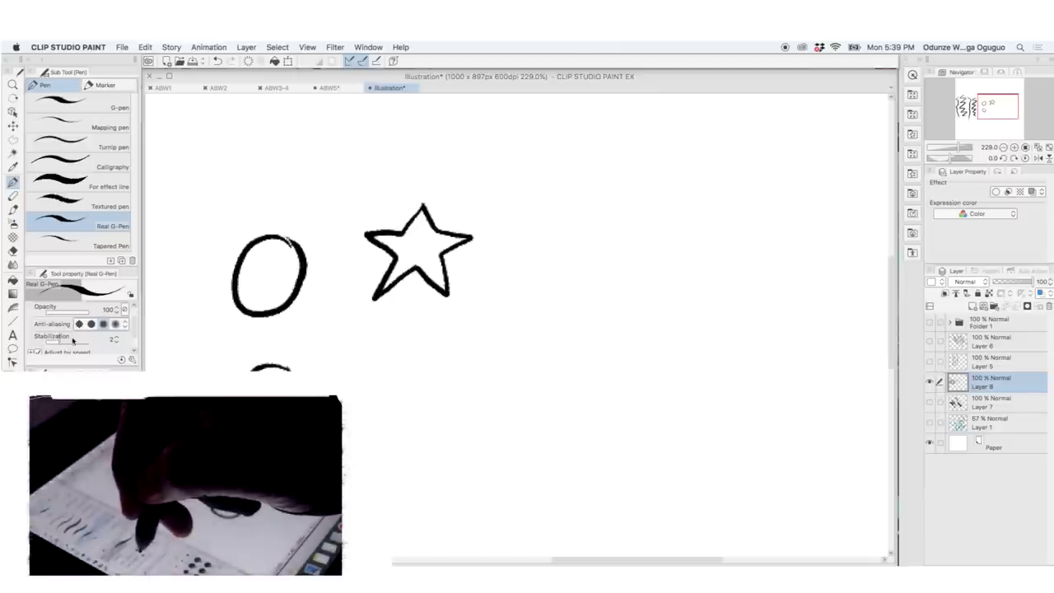
mouse_move(415, 334)
left_mouse_down()
mouse_move(361, 420)
mouse_move(470, 367)
left_mouse_up()
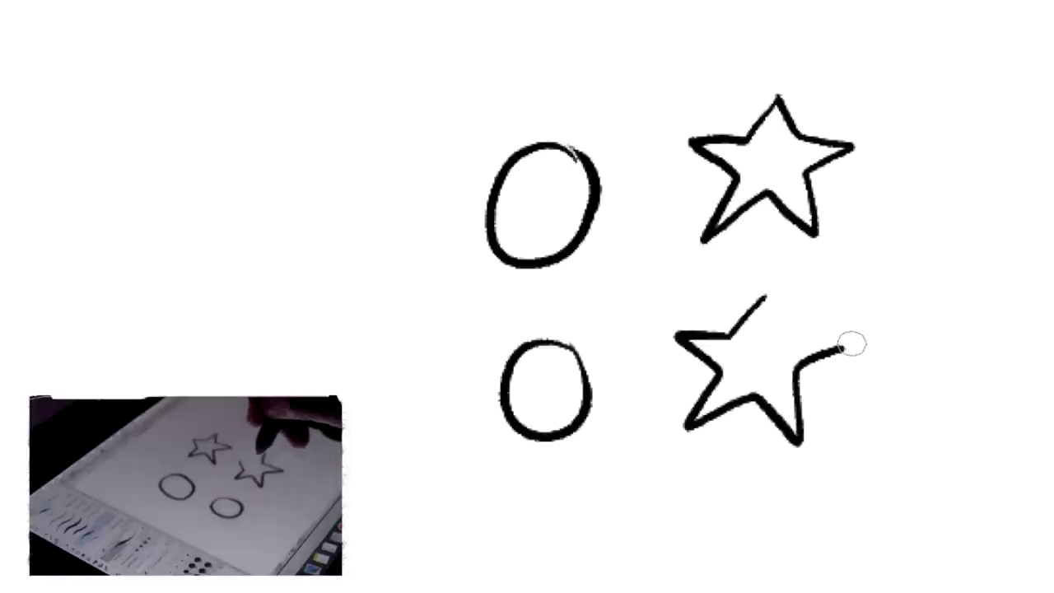
mouse_move(851, 344)
left_mouse_down()
mouse_move(786, 336)
mouse_move(763, 290)
left_mouse_up()
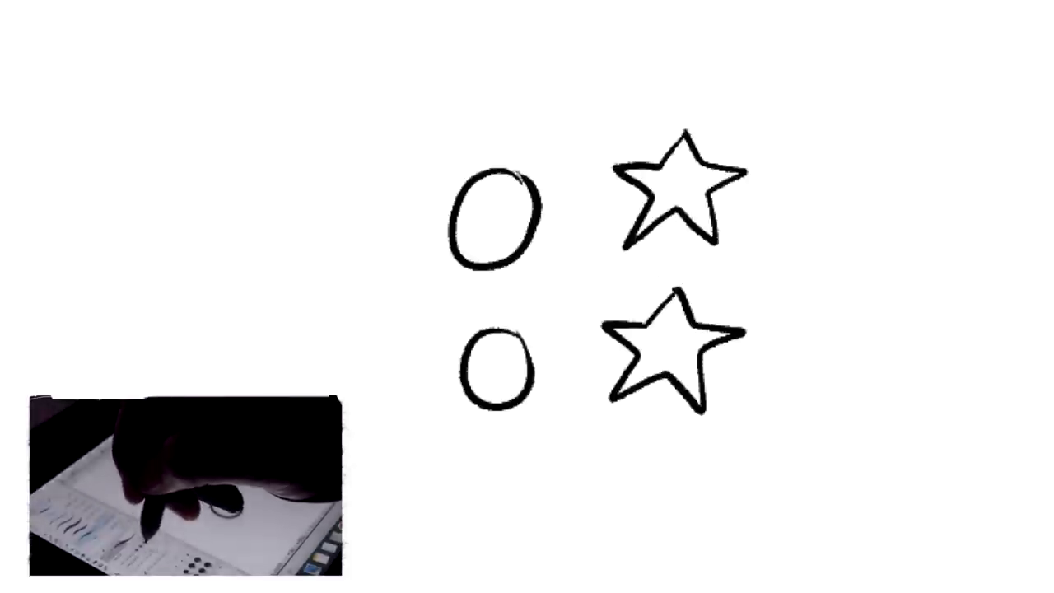
left_click_drag(863, 287, 823, 359)
mouse_move(807, 396)
left_mouse_down()
mouse_move(870, 356)
mouse_move(900, 397)
mouse_move(897, 343)
mouse_move(928, 331)
mouse_move(860, 285)
left_mouse_up()
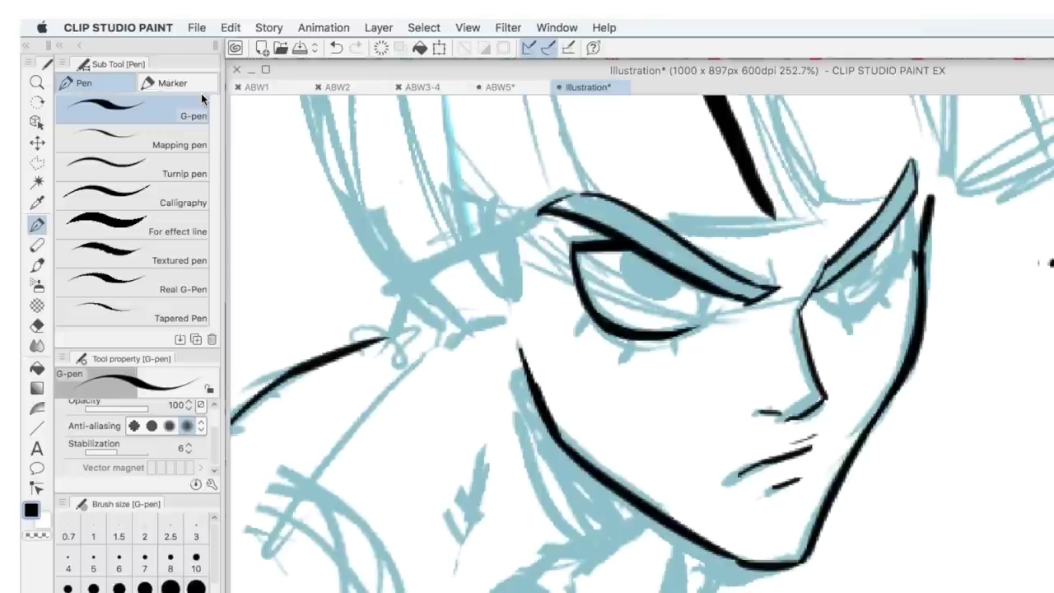
Step: Browse the Brush tool's Oil paint, Watercolor, Realistic watercolor and India ink brush groups
key("b")
left_click(144, 83)
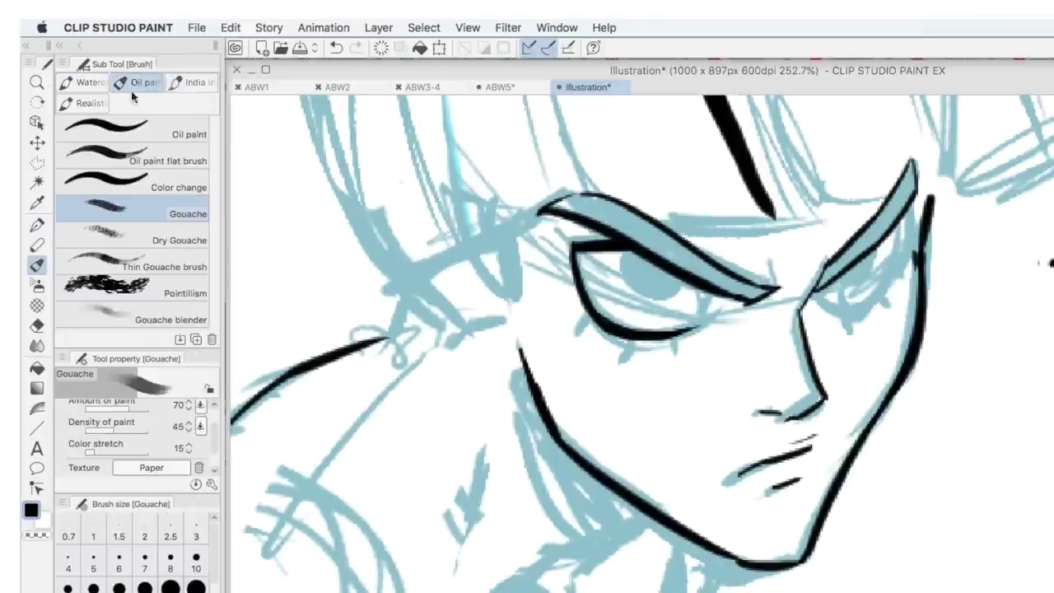
left_click(91, 82)
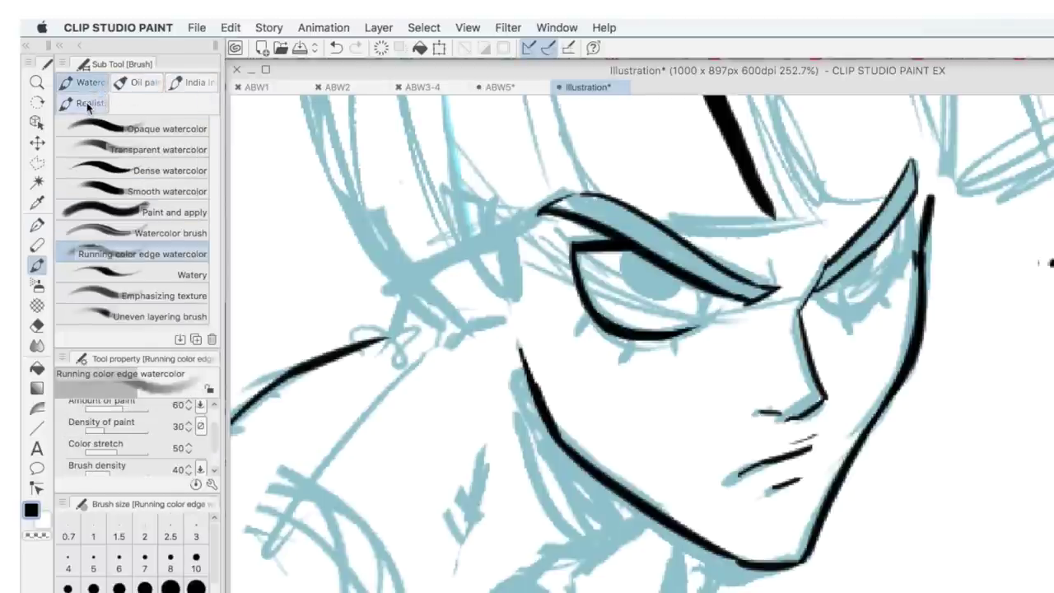
left_click(86, 103)
left_click(195, 83)
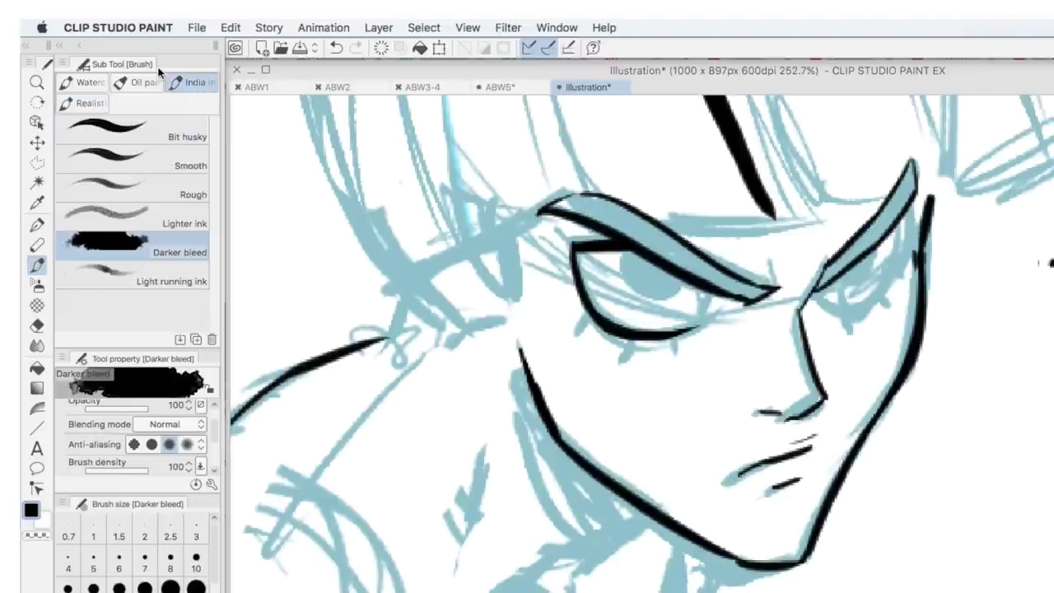
Step: Try a stroke with the Tone scraping airbrush and undo it
key("b")
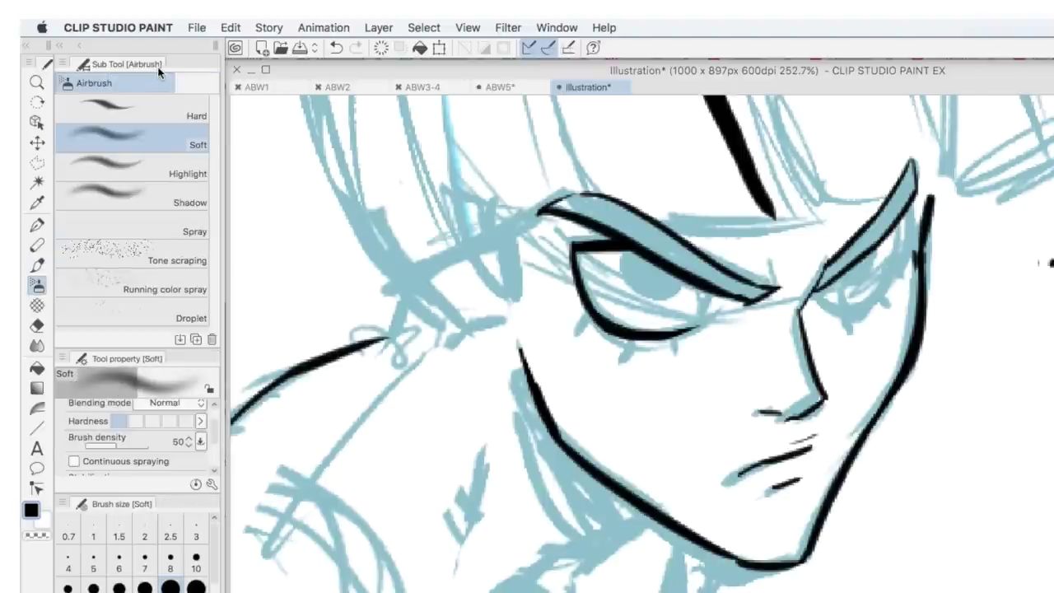
left_click(188, 262)
left_click_drag(205, 173, 296, 223)
key("super+z")
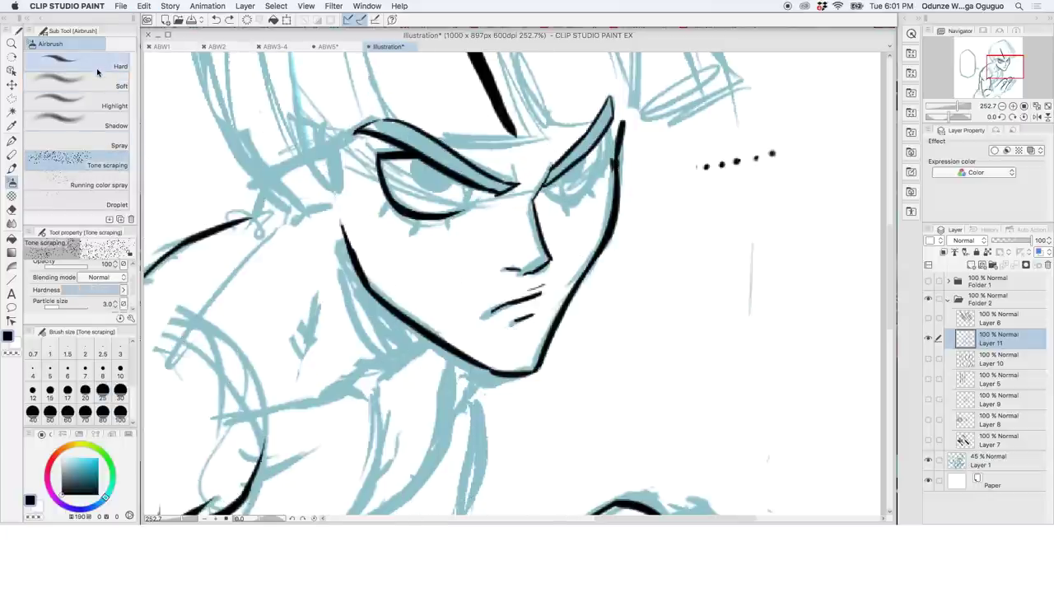
Step: Draw hatching strokes with the Cross-hatching x1 decoration brush in the blank area right of the face
key("b")
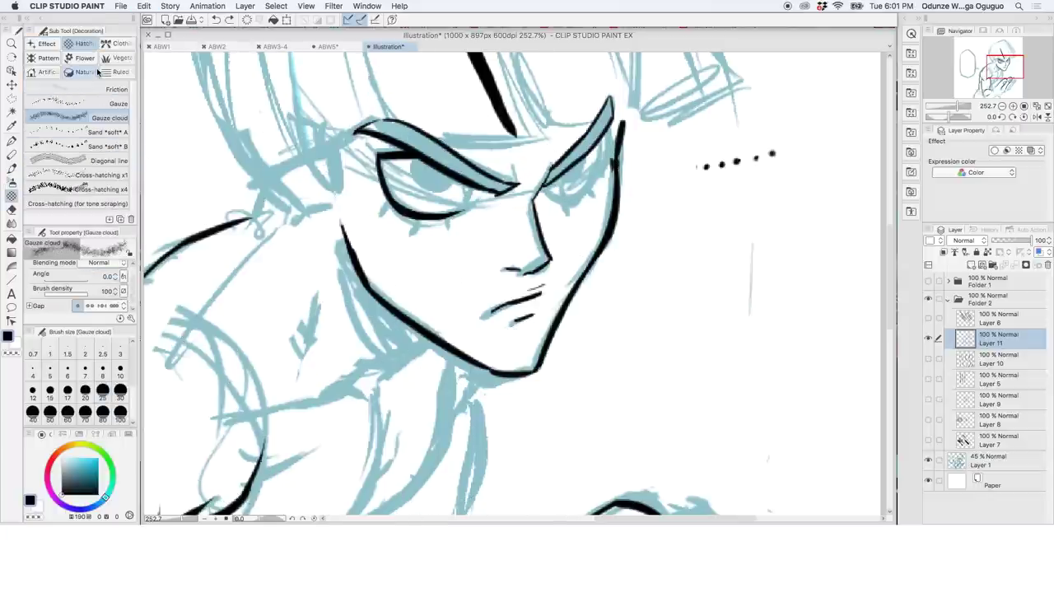
left_click(125, 175)
mouse_move(682, 282)
left_mouse_down()
mouse_move(719, 286)
mouse_move(745, 347)
mouse_move(694, 362)
left_mouse_up()
left_click_drag(774, 242, 651, 333)
Step: Undo the last hatching strokes and apply the Cross-hatching x4 brush in the area right of the face
left_click(124, 189)
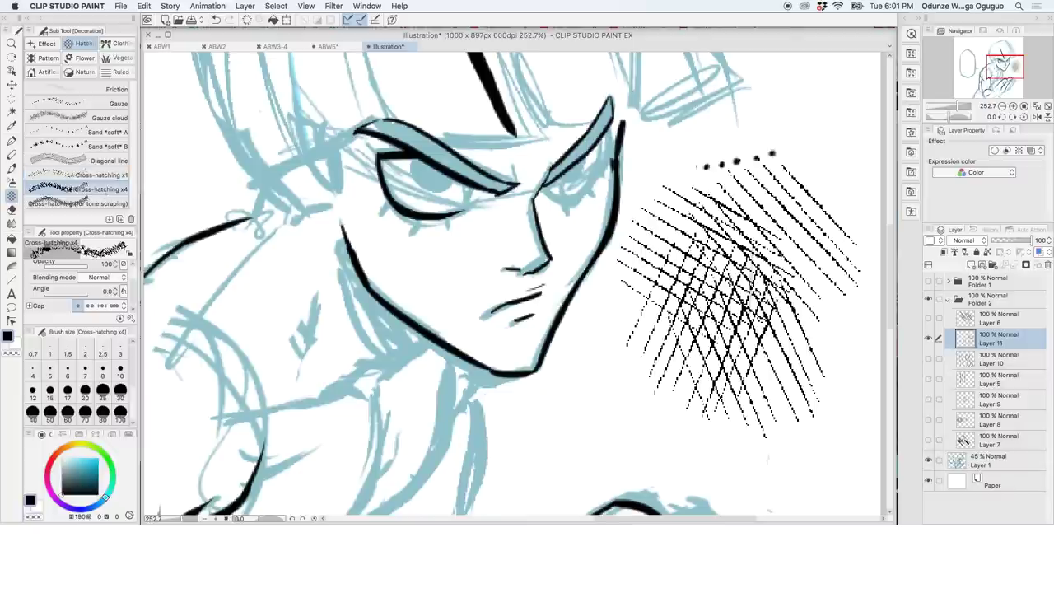
key("super+z")
key("super+z")
key("super+z")
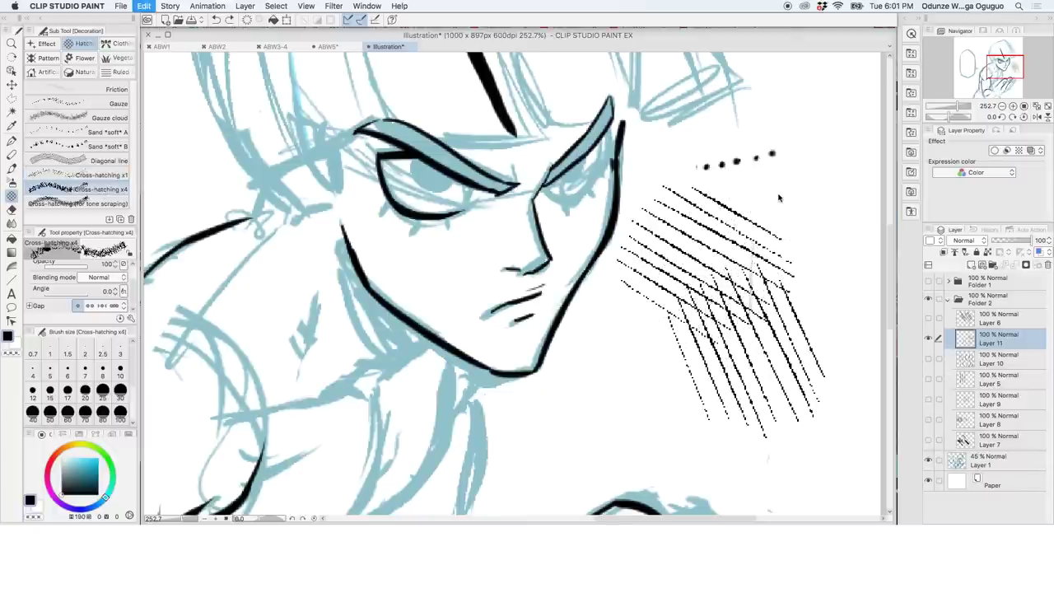
left_click(741, 255)
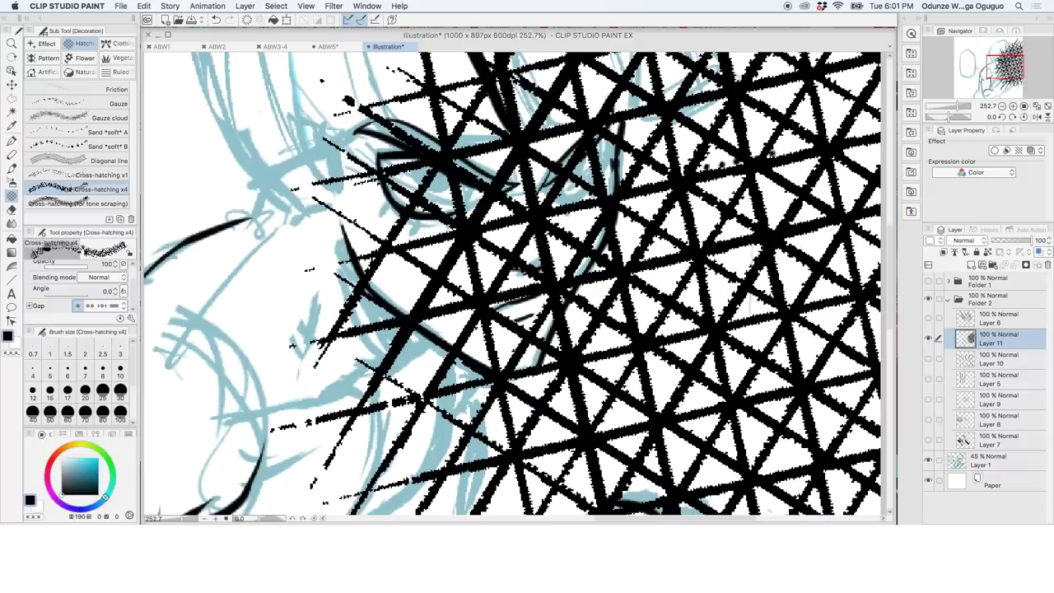
Step: Undo the last cross-hatching stroke and reduce the Cross-hatching x4 brush to a much smaller size
scroll(517, 214, "down", 5)
key("super+z")
key("[")
key("[")
key("[")
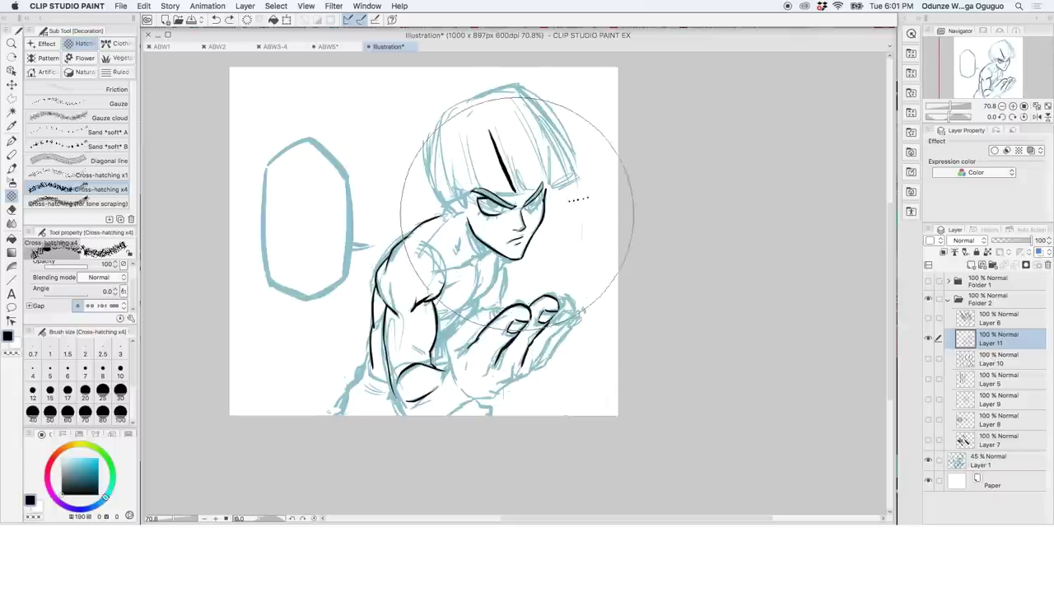
key("[")
key("[")
key("[")
key("[")
key("[")
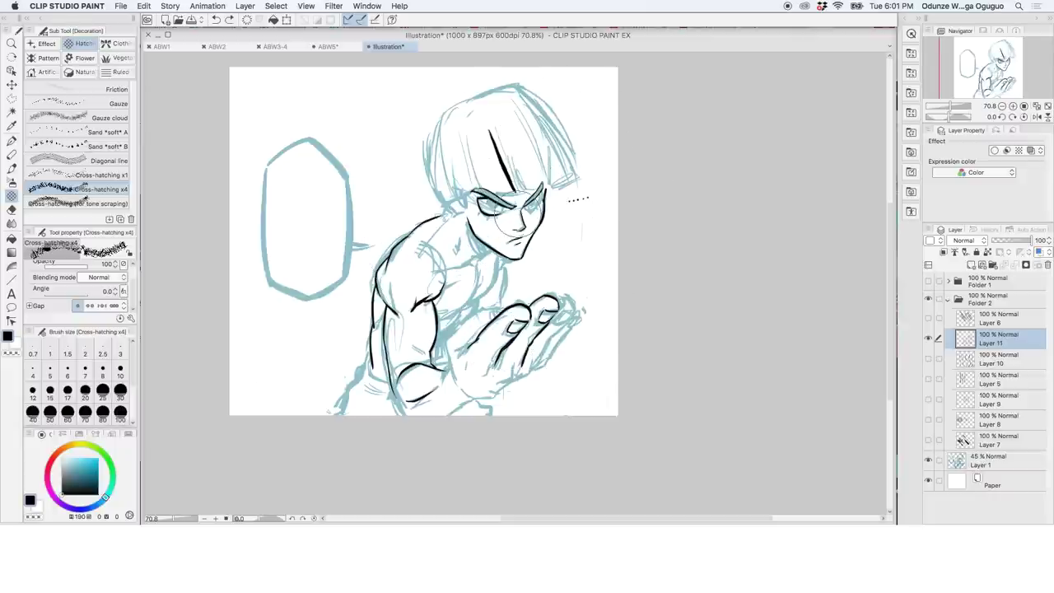
Step: Paint a patch of small Cross-hatching x4 texture in the blank area right of the face, extending to the canvas edge
left_click(593, 216)
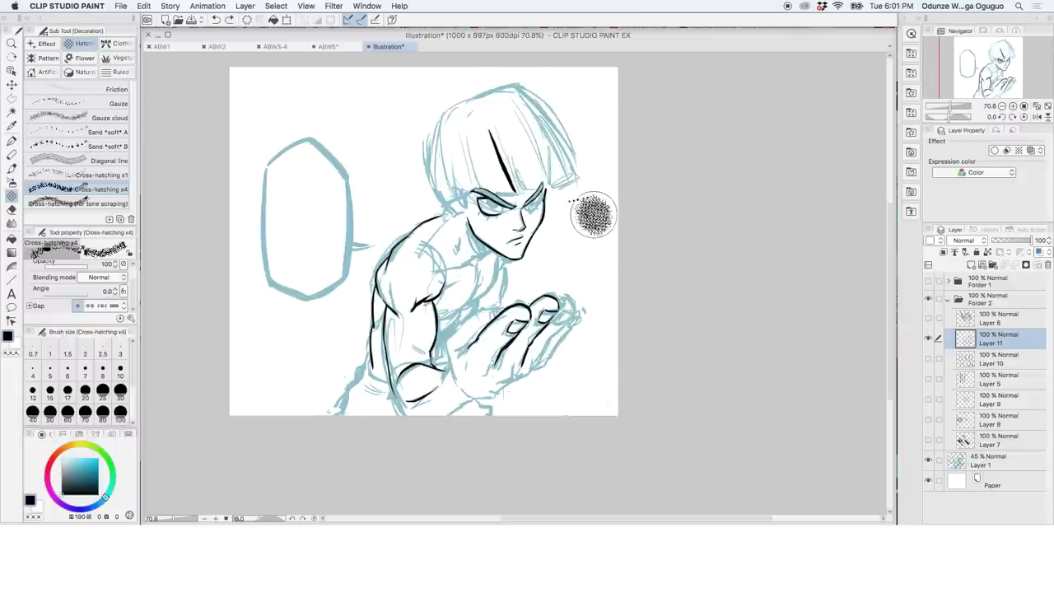
mouse_move(593, 216)
left_mouse_down()
mouse_move(553, 253)
mouse_move(576, 239)
left_mouse_up()
scroll(556, 155, "up", 3)
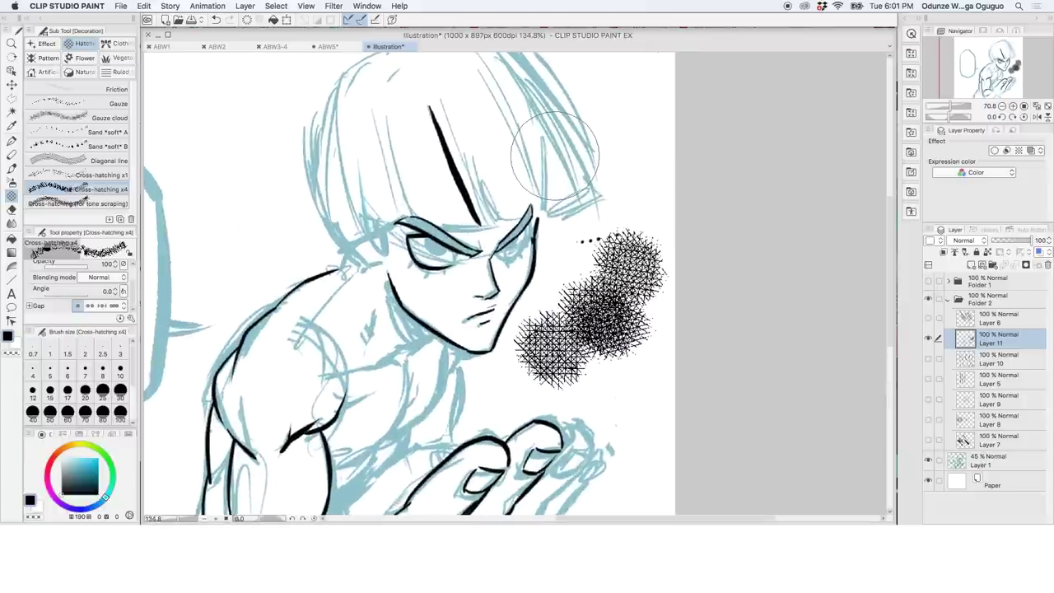
mouse_move(659, 240)
left_mouse_down()
mouse_move(605, 350)
mouse_move(680, 294)
left_mouse_up()
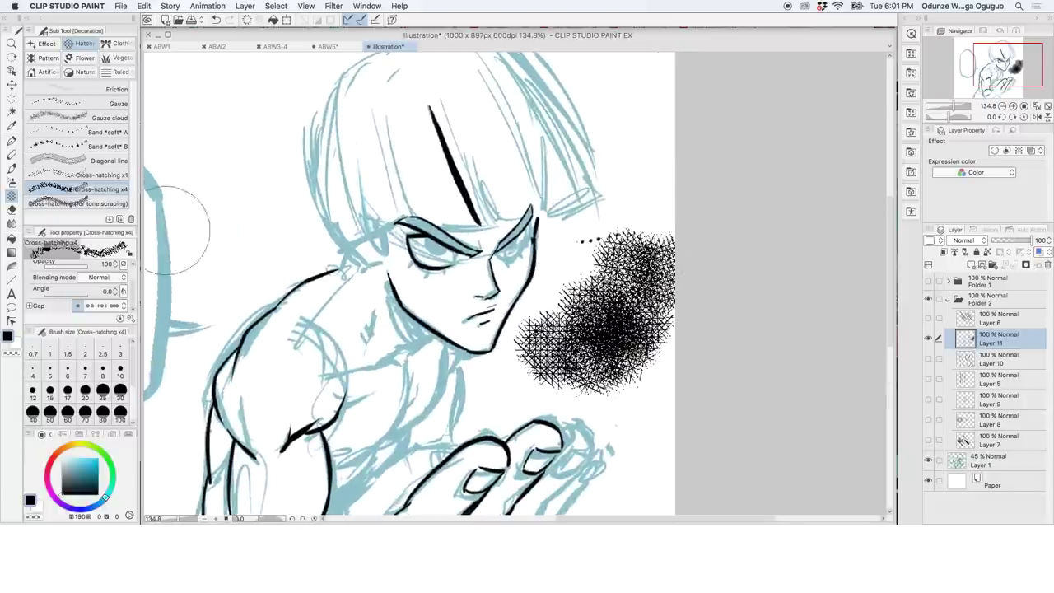
Step: Undo the patch and paint a large one right of the face with a reduced Cross-hatching (for tone scraping) brush
left_click(78, 203)
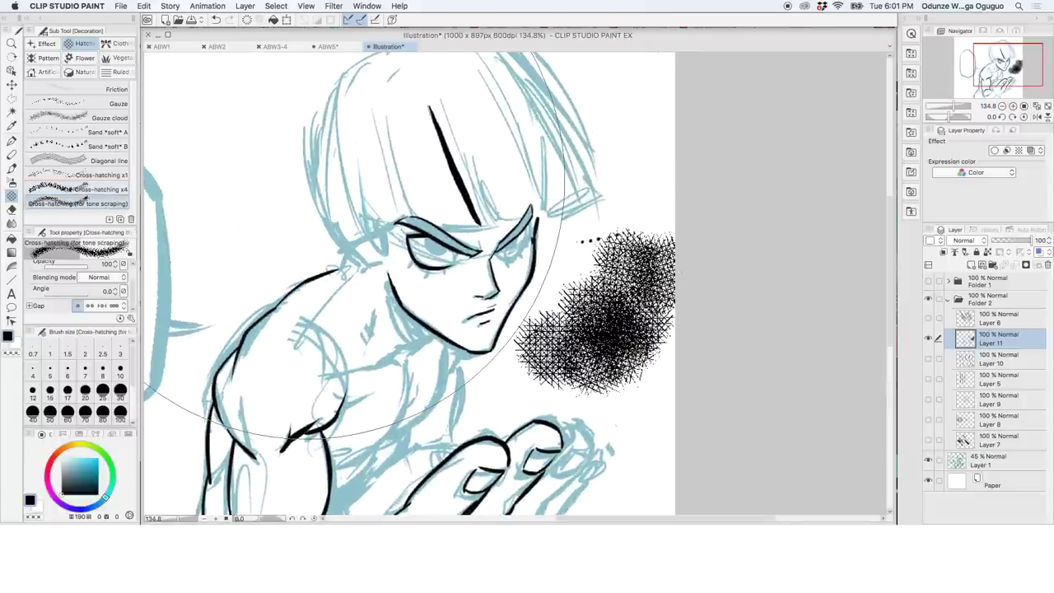
key("super+z")
key("super+z")
key("super+z")
key("[")
key("[")
key("[")
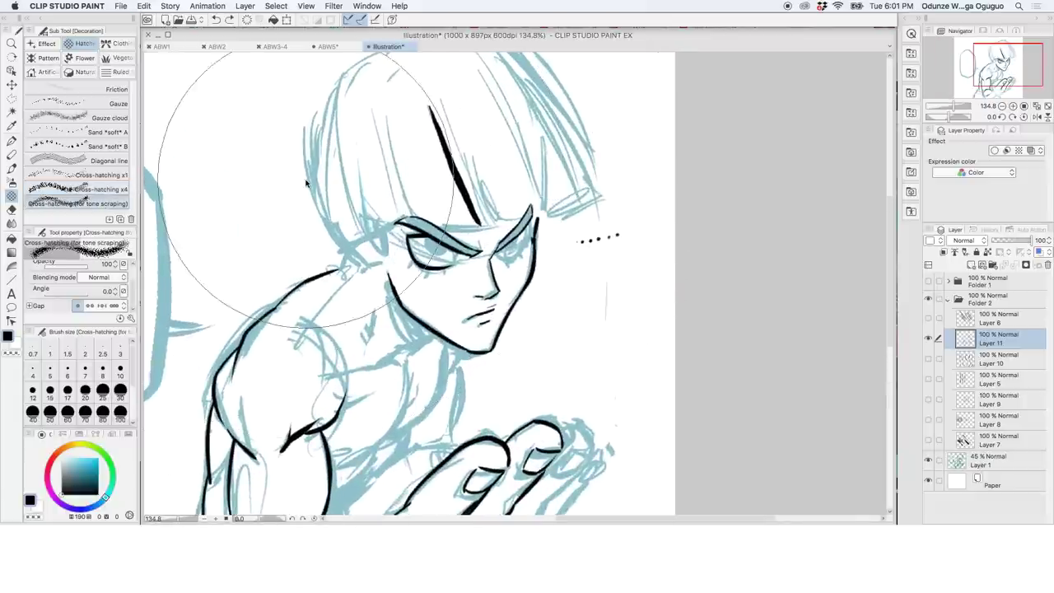
mouse_move(664, 263)
left_mouse_down()
mouse_move(635, 317)
mouse_move(552, 367)
mouse_move(693, 335)
mouse_move(664, 395)
mouse_move(661, 444)
mouse_move(673, 418)
left_mouse_up()
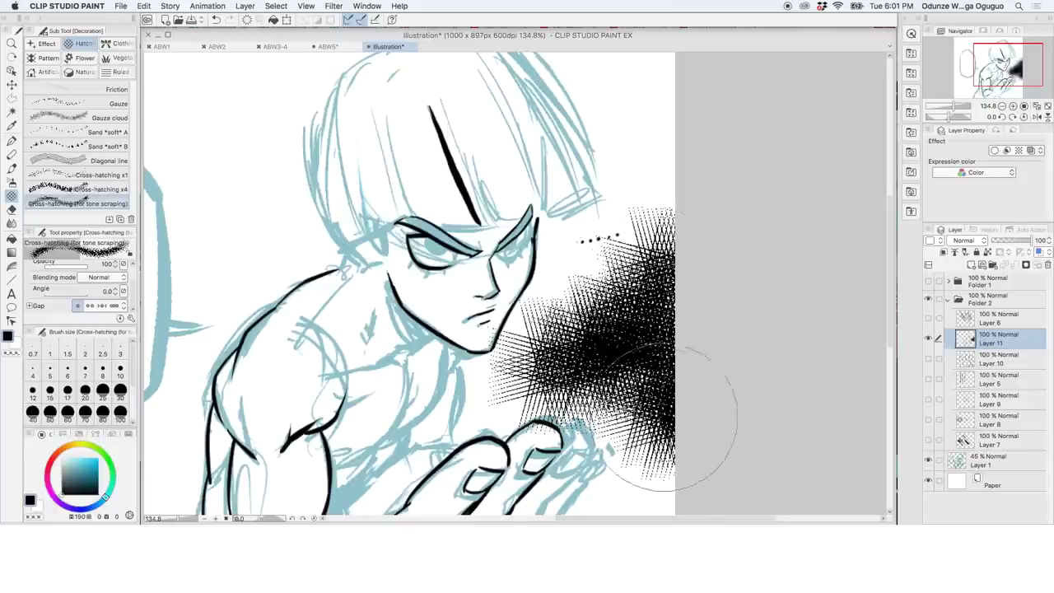
Step: Undo the tone-scraping cross-hatching strokes and switch to the G-pen
key("super+z")
key("super+z")
key("super+z")
key("super+z")
key("super+z")
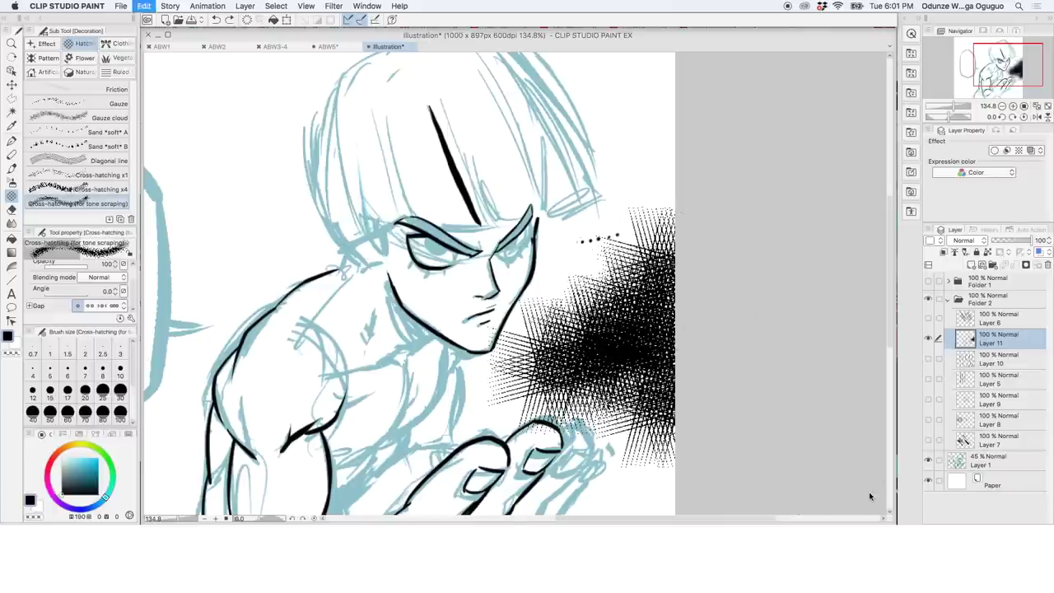
key("p")
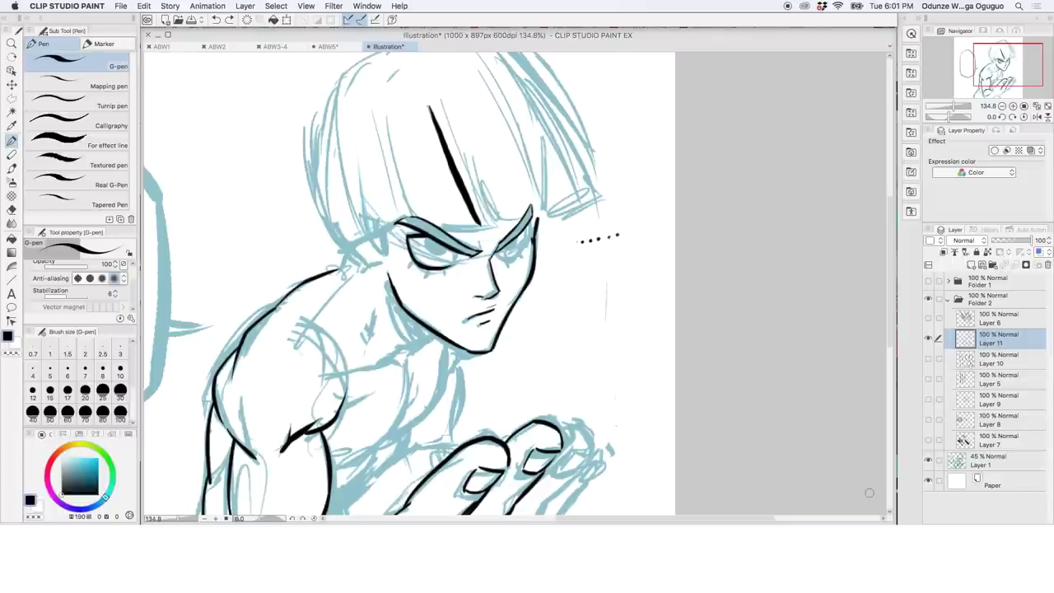
Step: Draw overlapping, slanted G-pen hatching strokes over the row of dots right of the face
scroll(642, 337, "up", 4)
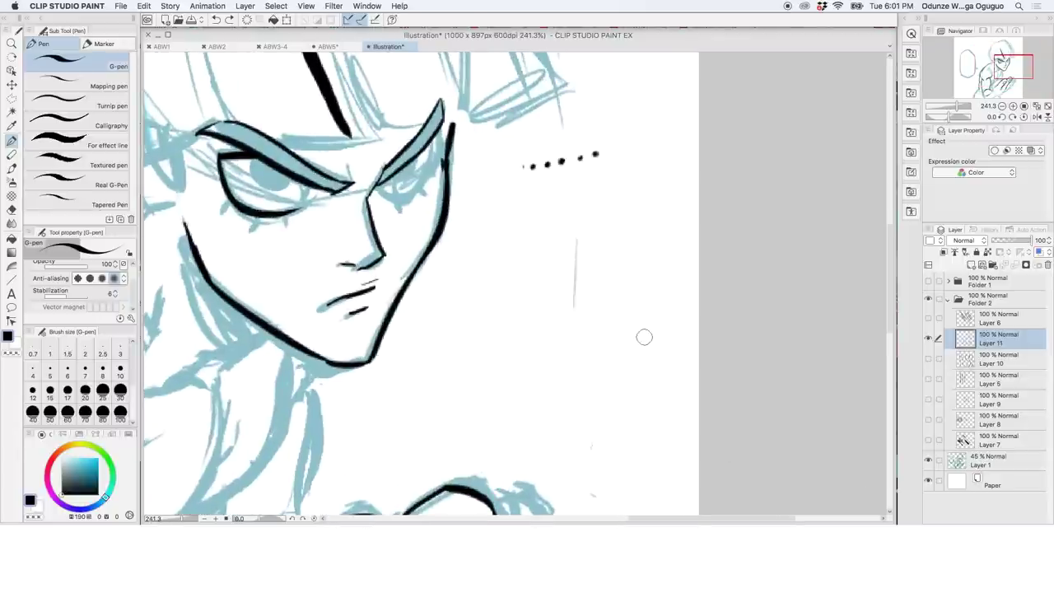
mouse_move(506, 197)
left_mouse_down()
mouse_move(605, 154)
mouse_move(645, 150)
left_mouse_up()
left_click_drag(561, 183, 647, 160)
left_click_drag(514, 211, 609, 186)
left_click_drag(544, 179, 585, 161)
mouse_move(576, 191)
left_mouse_down()
mouse_move(603, 153)
mouse_move(627, 178)
left_mouse_up()
mouse_move(596, 155)
left_mouse_down()
mouse_move(649, 173)
mouse_move(499, 195)
mouse_move(660, 174)
left_mouse_up()
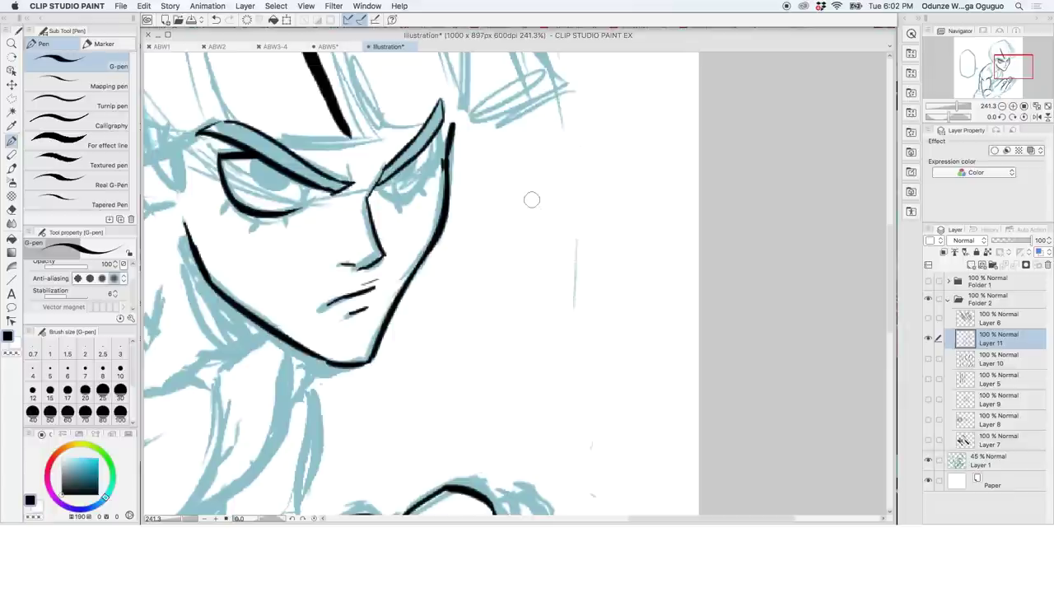
Step: Draw a set of roughly horizontal G-pen strokes right of the face and add overlapping strokes between them
mouse_move(499, 153)
left_mouse_down()
mouse_move(642, 153)
mouse_move(531, 171)
mouse_move(644, 164)
left_mouse_up()
mouse_move(503, 184)
left_mouse_down()
mouse_move(642, 175)
mouse_move(649, 188)
left_mouse_up()
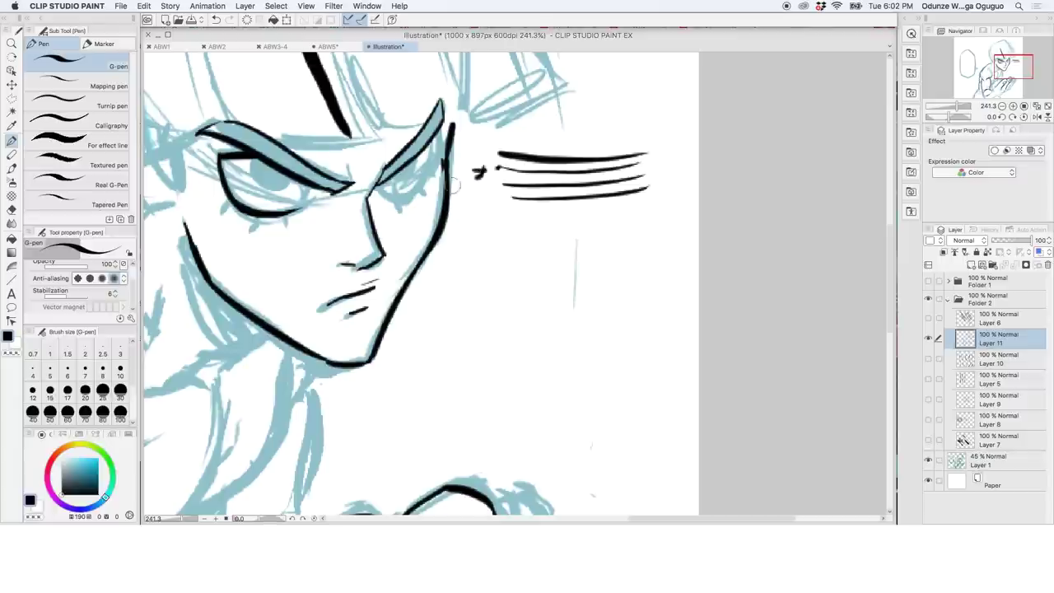
left_click_drag(456, 185, 483, 172)
left_click_drag(657, 137, 650, 153)
mouse_move(650, 153)
left_mouse_down()
mouse_move(671, 147)
mouse_move(659, 151)
left_mouse_up()
left_click_drag(488, 173, 646, 160)
mouse_move(501, 173)
left_mouse_down()
mouse_move(634, 164)
mouse_move(645, 175)
left_mouse_up()
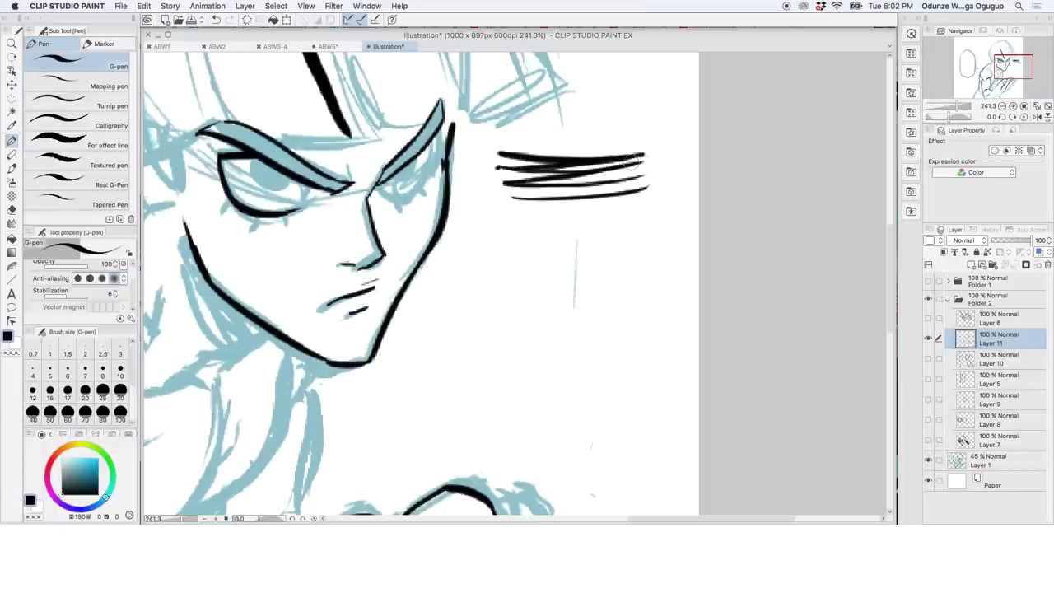
Step: Extend the horizontal strokes downward into a dense back-and-forth hatching block
mouse_move(511, 195)
left_mouse_down()
mouse_move(644, 185)
mouse_move(552, 240)
mouse_move(647, 248)
mouse_move(656, 219)
mouse_move(651, 247)
left_mouse_up()
mouse_move(494, 163)
left_mouse_down()
mouse_move(659, 152)
mouse_move(518, 191)
left_mouse_up()
left_click_drag(587, 171, 517, 205)
left_click_drag(650, 157, 535, 212)
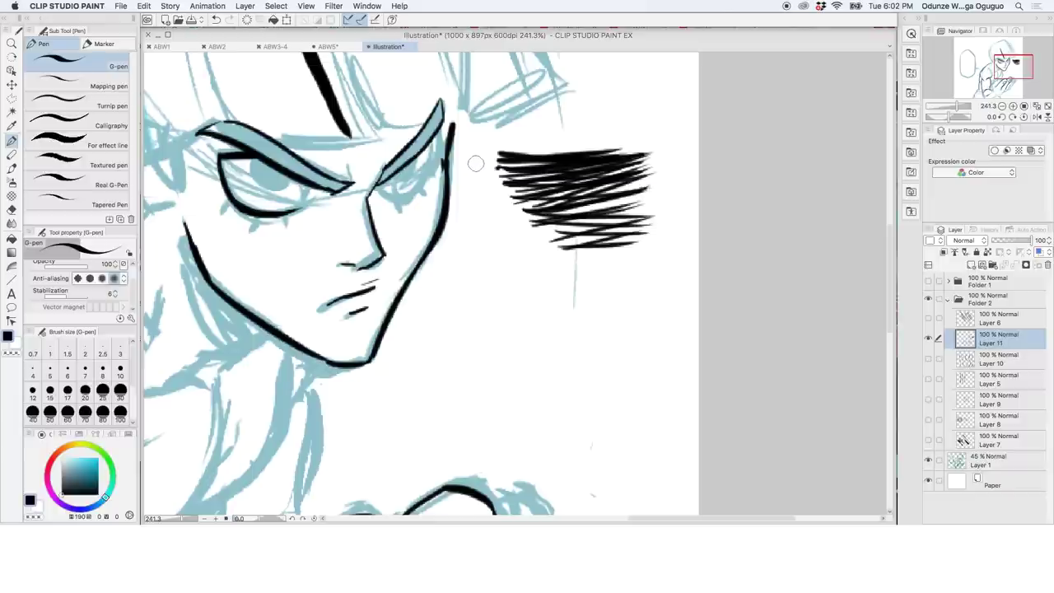
Step: Draw a downward-pointing arrow beside the hatching block and erase it
mouse_move(469, 157)
left_mouse_down()
mouse_move(516, 242)
mouse_move(494, 233)
mouse_move(532, 209)
left_mouse_up()
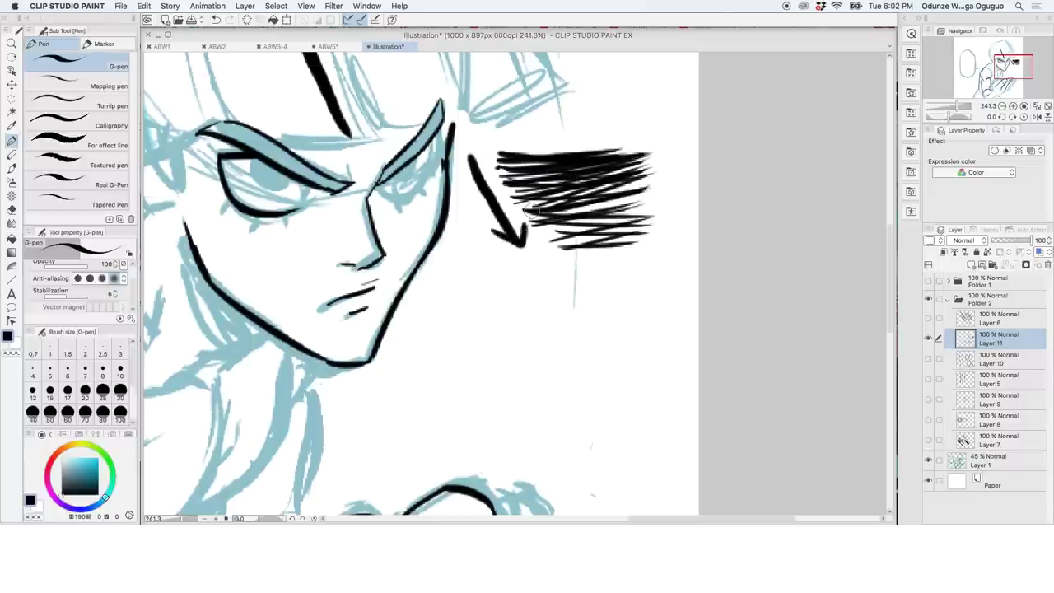
left_click_drag(470, 159, 523, 264)
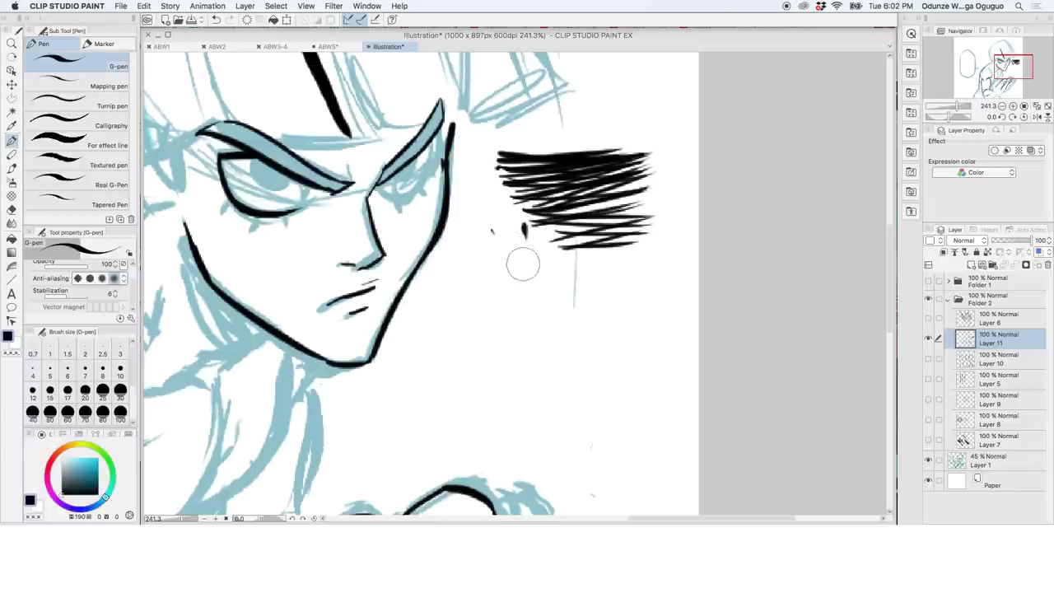
mouse_move(487, 219)
left_mouse_down()
mouse_move(516, 231)
mouse_move(518, 244)
left_mouse_up()
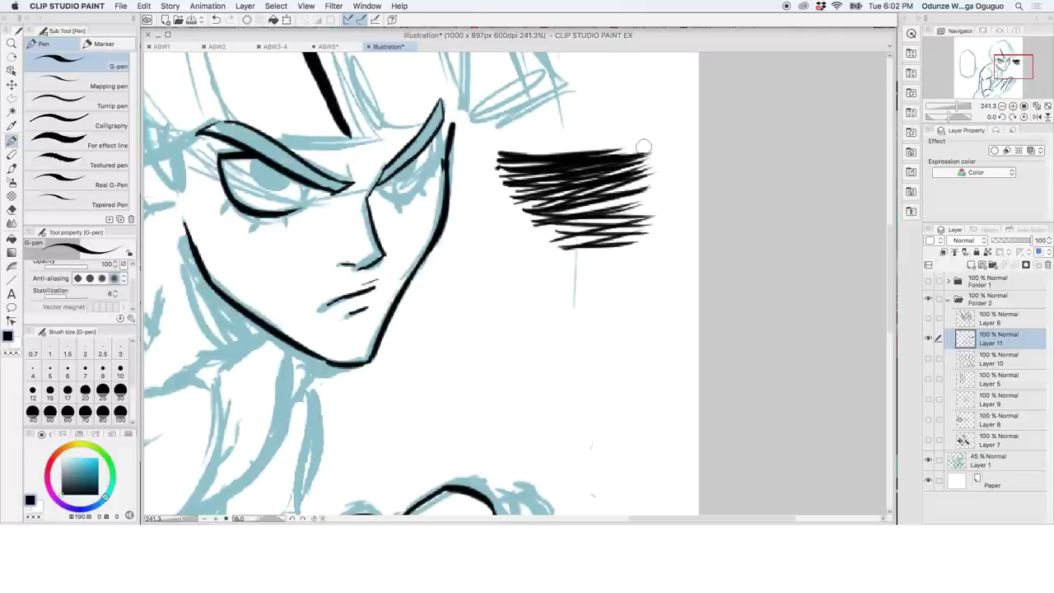
Step: Replace the dense hatching with six separate, evenly spaced horizontal strokes right of the face and erase them
mouse_move(645, 145)
left_mouse_down()
mouse_move(635, 250)
mouse_move(646, 221)
mouse_move(648, 156)
left_mouse_up()
mouse_move(536, 137)
left_mouse_down()
mouse_move(560, 276)
mouse_move(621, 251)
mouse_move(551, 256)
mouse_move(520, 196)
mouse_move(542, 189)
mouse_move(511, 158)
mouse_move(501, 167)
mouse_move(589, 153)
mouse_move(556, 183)
mouse_move(632, 186)
mouse_move(612, 220)
mouse_move(568, 157)
mouse_move(658, 153)
left_mouse_up()
mouse_move(530, 168)
left_mouse_down()
mouse_move(672, 166)
mouse_move(672, 179)
left_mouse_up()
left_click_drag(541, 200, 672, 193)
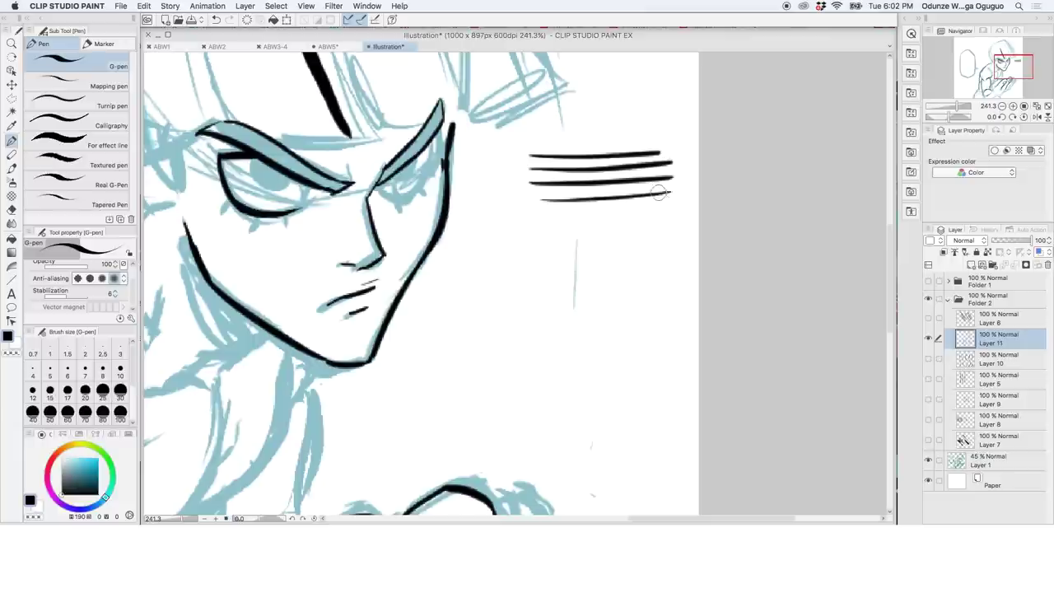
left_click_drag(566, 217, 675, 206)
left_click_drag(594, 230, 679, 218)
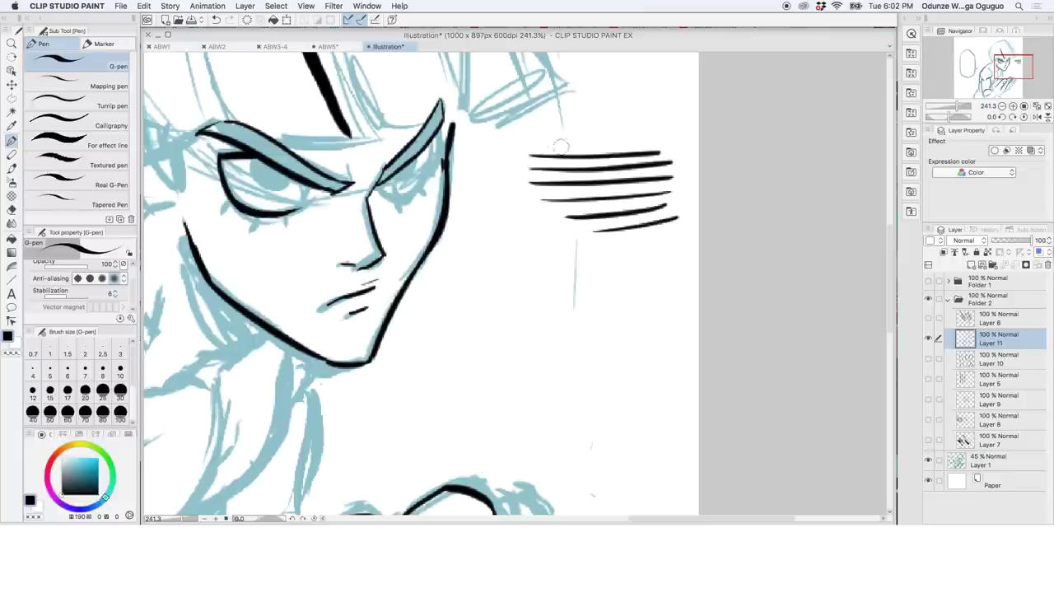
mouse_move(556, 256)
left_mouse_down()
mouse_move(658, 254)
mouse_move(659, 263)
mouse_move(585, 258)
mouse_move(648, 189)
left_mouse_up()
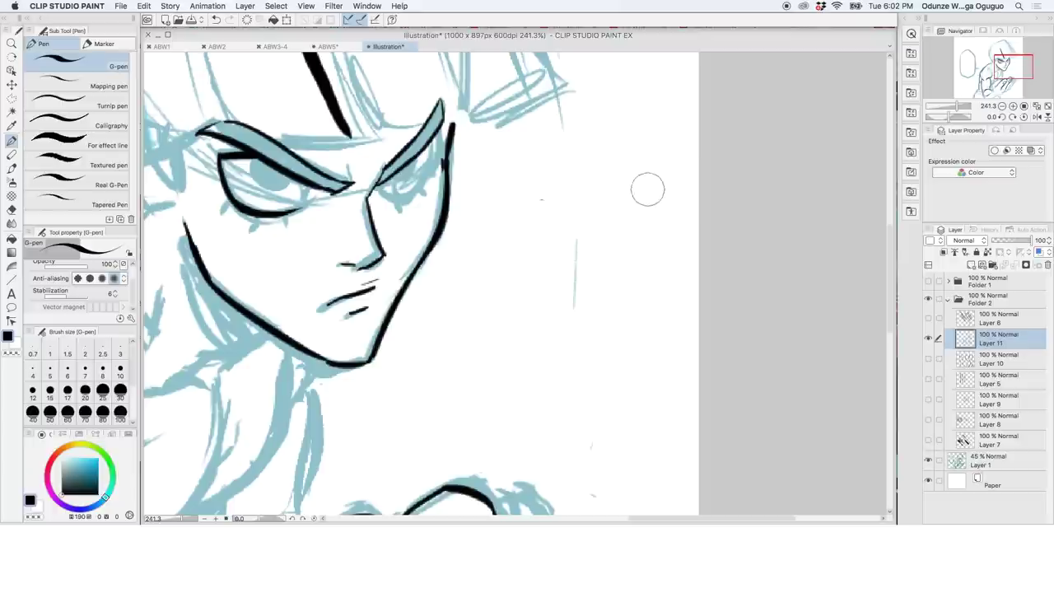
mouse_move(538, 146)
left_mouse_down()
mouse_move(535, 213)
mouse_move(544, 272)
left_mouse_up()
mouse_move(550, 144)
left_mouse_down()
mouse_move(562, 287)
mouse_move(577, 285)
left_mouse_up()
left_click_drag(575, 157, 588, 289)
key("super+z")
key("super+z")
key("super+z")
key("super+z")
Step: Draw a block of overlapping, near-vertical G-pen hatching strokes right of the face
left_click_drag(512, 158, 538, 293)
left_click_drag(525, 158, 552, 297)
left_click_drag(539, 156, 568, 300)
mouse_move(556, 171)
left_mouse_down()
mouse_move(586, 300)
mouse_move(604, 300)
left_mouse_up()
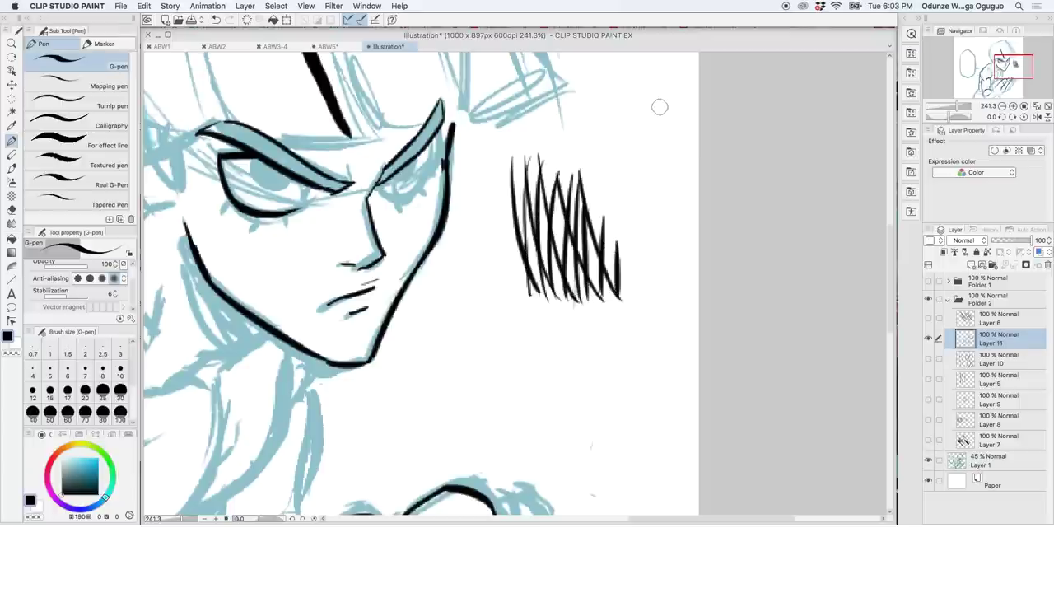
Step: Draw a dot and a downward arrow beside the vertical hatching, and clear all the practice marks
left_click(663, 80)
left_click_drag(667, 104, 671, 202)
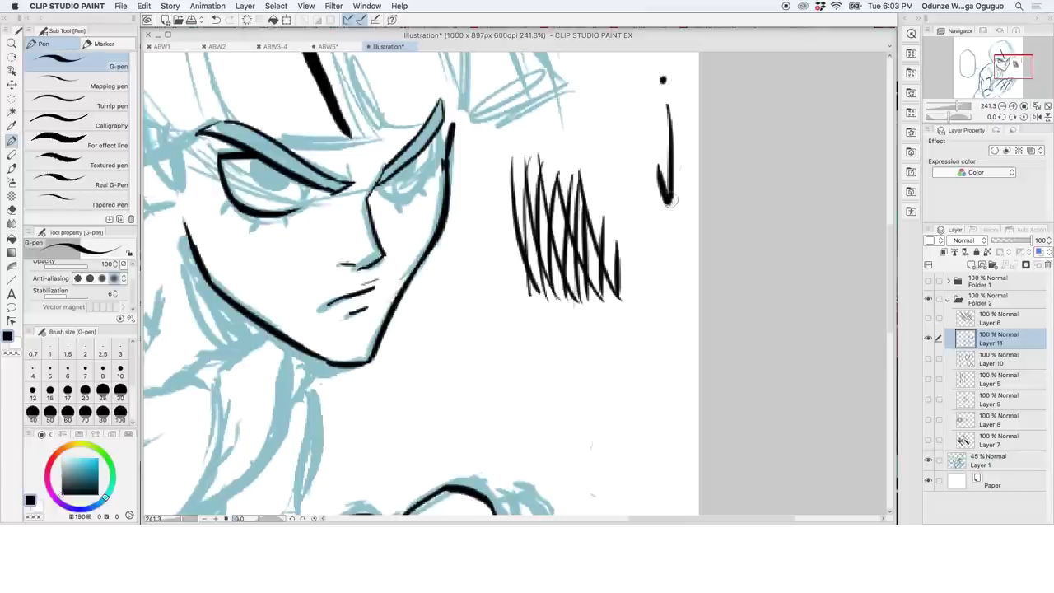
left_click_drag(657, 162, 690, 167)
mouse_move(638, 108)
left_mouse_down()
mouse_move(659, 92)
mouse_move(614, 201)
mouse_move(581, 159)
mouse_move(574, 194)
mouse_move(567, 165)
mouse_move(534, 296)
mouse_move(512, 240)
mouse_move(546, 222)
left_mouse_up()
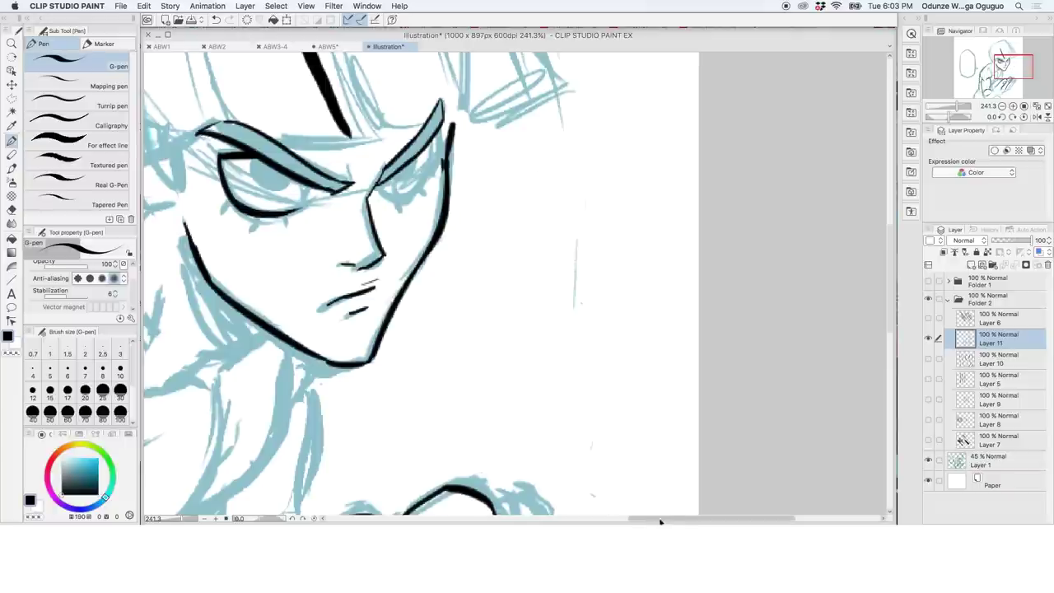
Step: Try dense hatching in the neck shadow under the jaw and undo it
left_click_drag(457, 452, 621, 452)
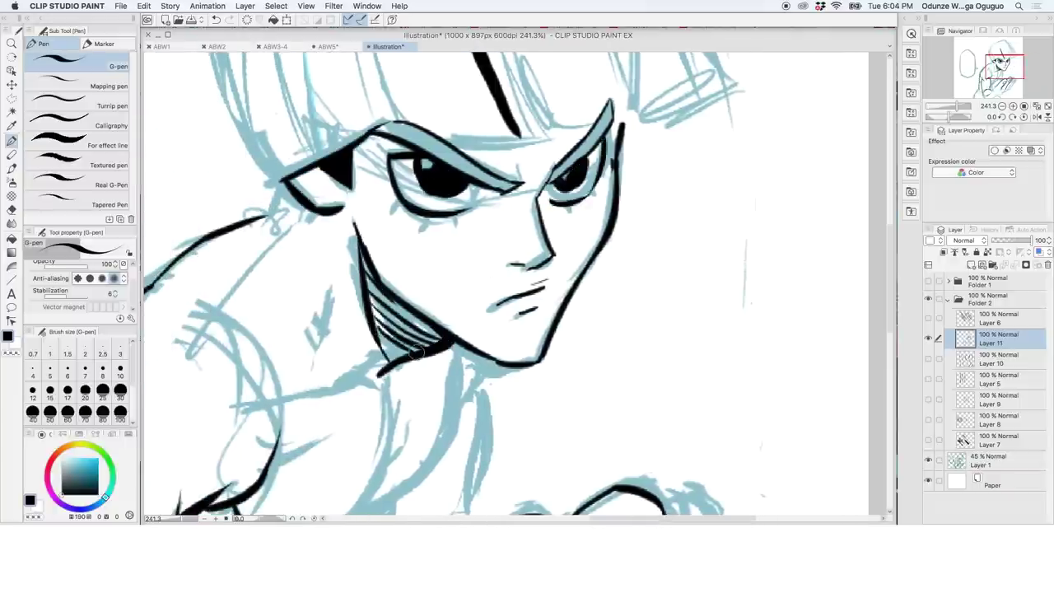
mouse_move(417, 353)
left_mouse_down()
mouse_move(392, 356)
mouse_move(367, 280)
mouse_move(381, 349)
left_mouse_up()
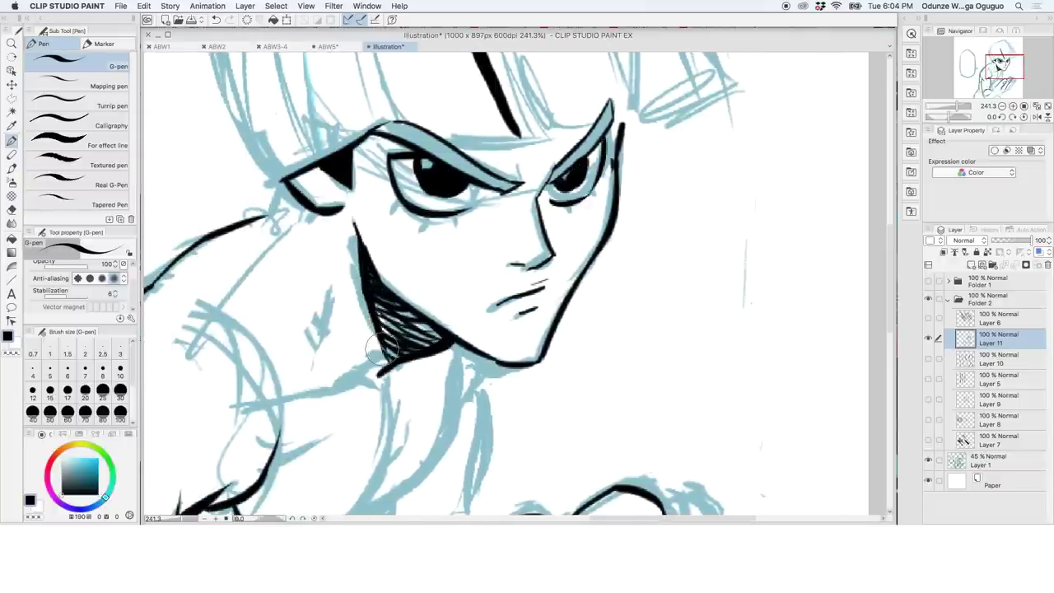
key("super+z")
key("super+z")
Step: Set the G-pen brush size to 8 and hatch the neck shadow under the jaw with curved strokes
key("bracketleft")
key("bracketleft")
key("bracketleft")
left_click_drag(359, 240, 394, 354)
key("bracketright")
key("bracketright")
left_click_drag(364, 275, 441, 337)
left_click_drag(367, 295, 433, 341)
left_click_drag(371, 315, 421, 347)
left_click_drag(379, 331, 412, 354)
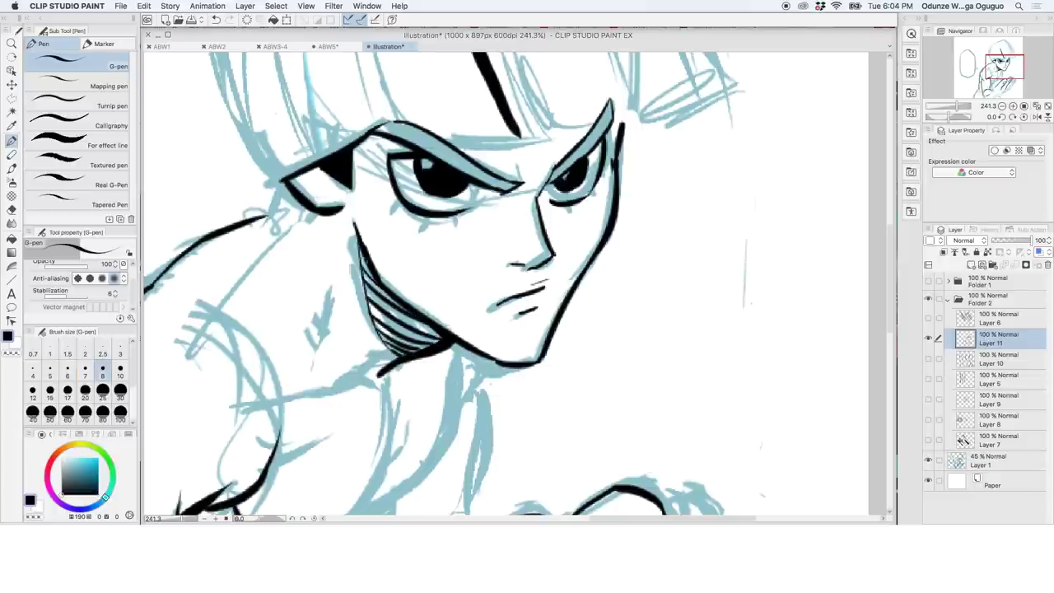
Step: Layer more hatching strokes over the neck shadow to darken it and extend it past its lower edge
left_click_drag(360, 251, 445, 345)
left_click_drag(390, 298, 444, 341)
left_click_drag(361, 278, 429, 352)
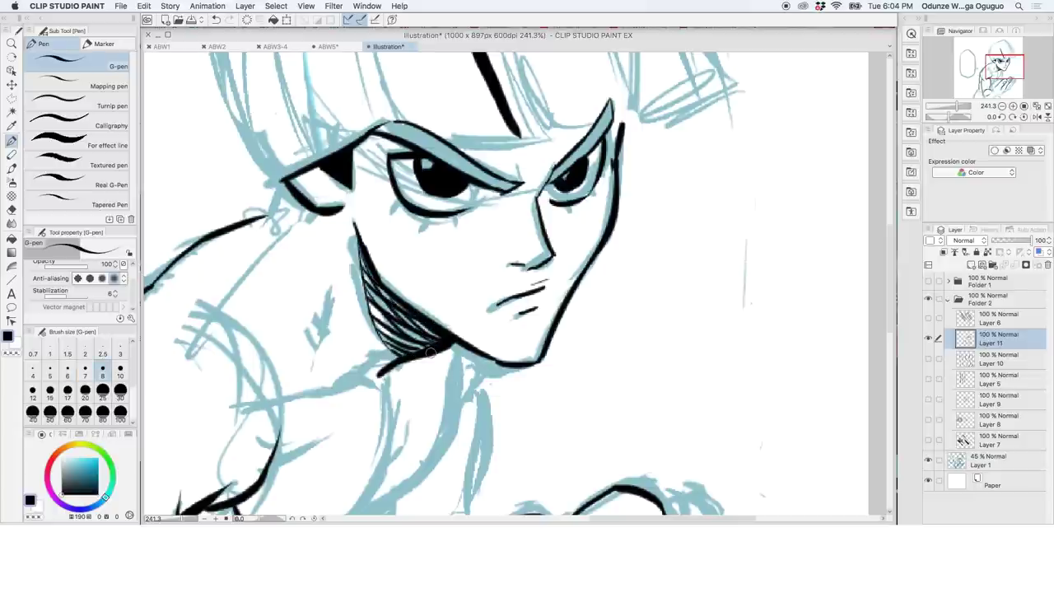
mouse_move(370, 308)
left_mouse_down()
mouse_move(411, 346)
mouse_move(412, 364)
left_mouse_up()
left_click_drag(374, 335, 407, 362)
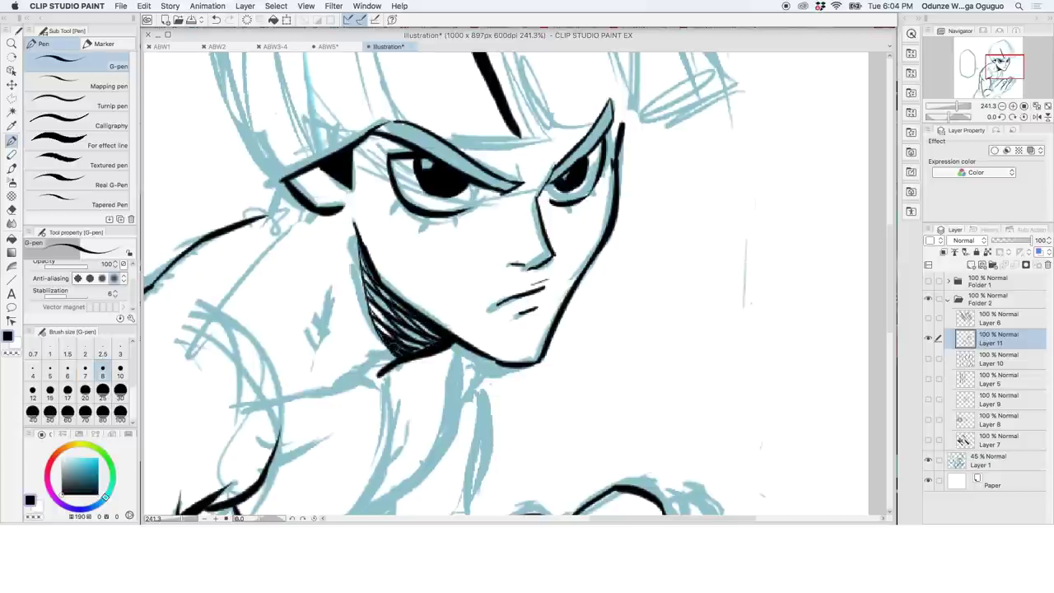
mouse_move(365, 264)
left_mouse_down()
mouse_move(375, 323)
mouse_move(371, 297)
mouse_move(430, 338)
left_mouse_up()
left_click_drag(370, 303, 392, 326)
mouse_move(399, 332)
left_mouse_down()
mouse_move(418, 347)
mouse_move(390, 366)
mouse_move(402, 371)
mouse_move(375, 375)
left_mouse_up()
Step: Ink the neck muscle line with small hatch marks, the collarbone and the chest line below the neck
left_click_drag(340, 277, 317, 356)
mouse_move(334, 337)
left_mouse_down()
mouse_move(311, 383)
mouse_move(316, 364)
left_mouse_up()
left_click_drag(285, 402, 384, 378)
left_click_drag(384, 390, 379, 486)
left_click_drag(388, 376, 430, 359)
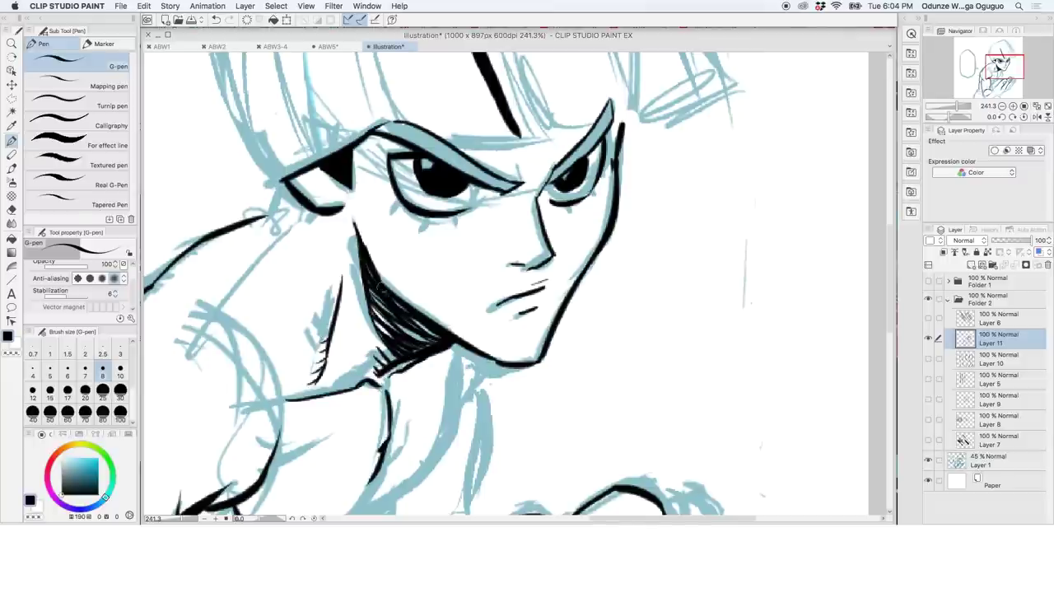
Step: Fill the remaining gaps in the neck shadow under the jaw with solid black
mouse_move(392, 300)
left_mouse_down()
mouse_move(437, 339)
mouse_move(410, 352)
mouse_move(414, 335)
mouse_move(387, 319)
mouse_move(367, 280)
mouse_move(381, 333)
mouse_move(370, 254)
mouse_move(388, 277)
left_mouse_up()
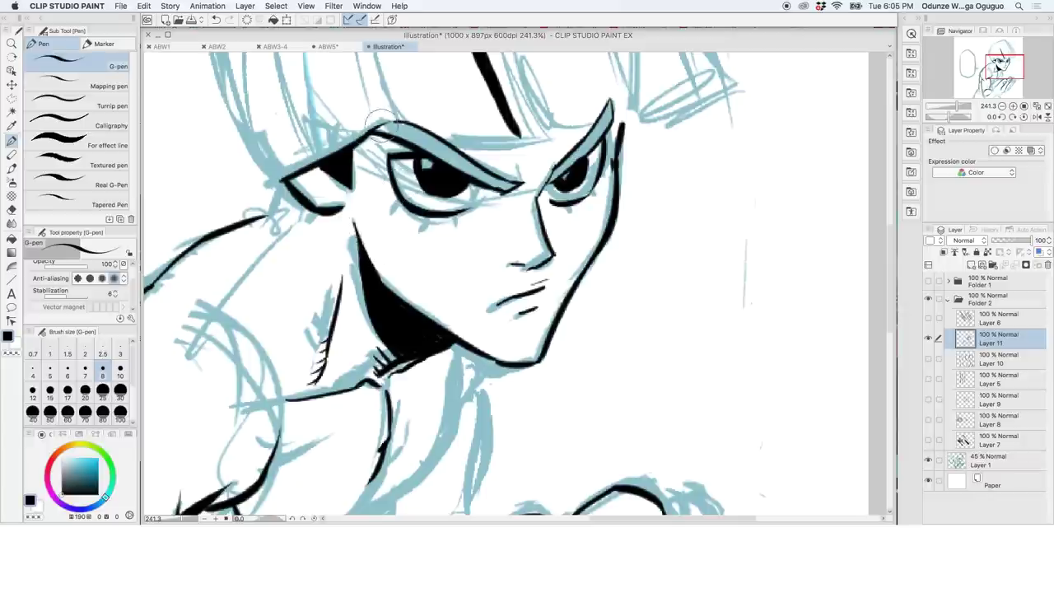
left_click_drag(436, 140, 527, 135)
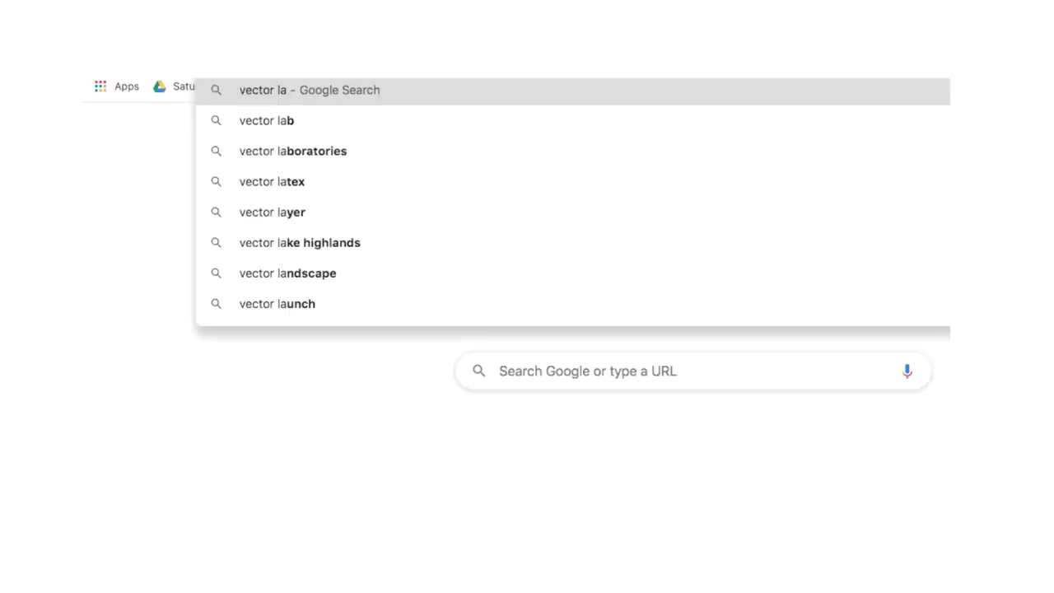
Step: Switch to the web browser and search Google for "vector layers"
type("yers")
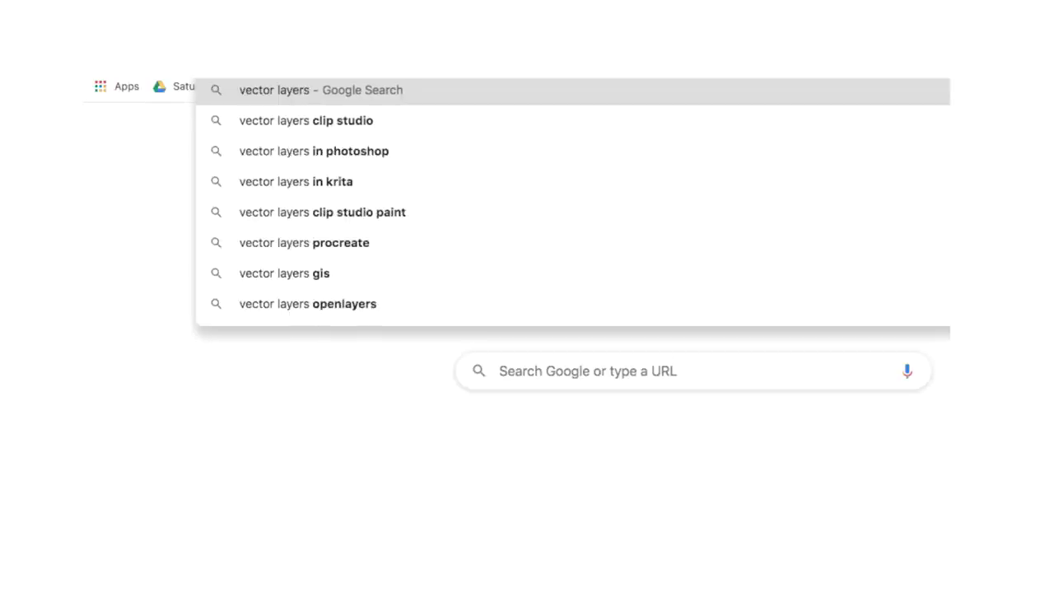
key("Return")
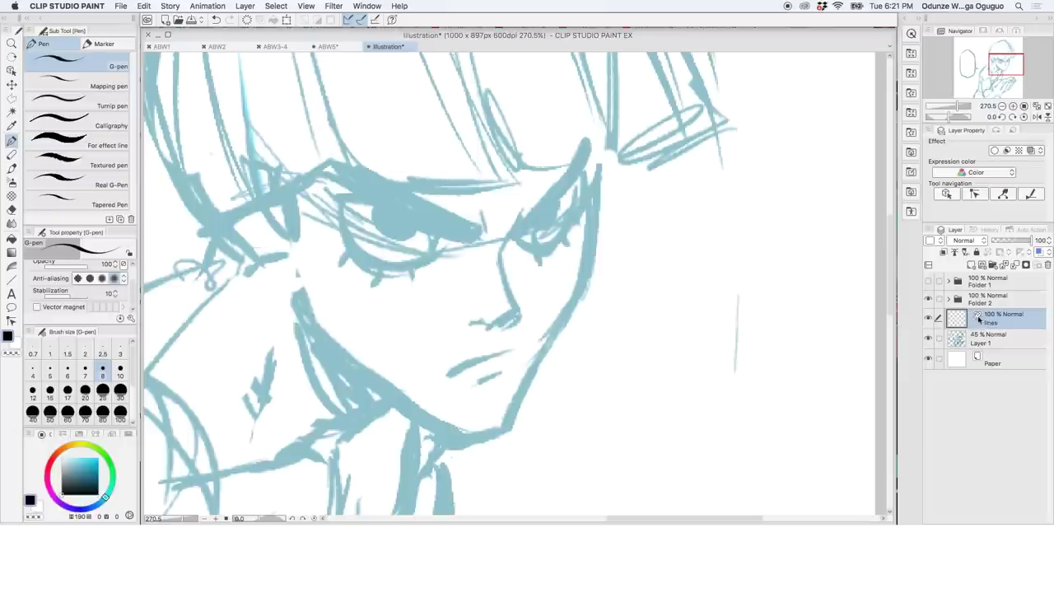
Step: Create a new raster layer above the "lines" vector layer
left_click(971, 266)
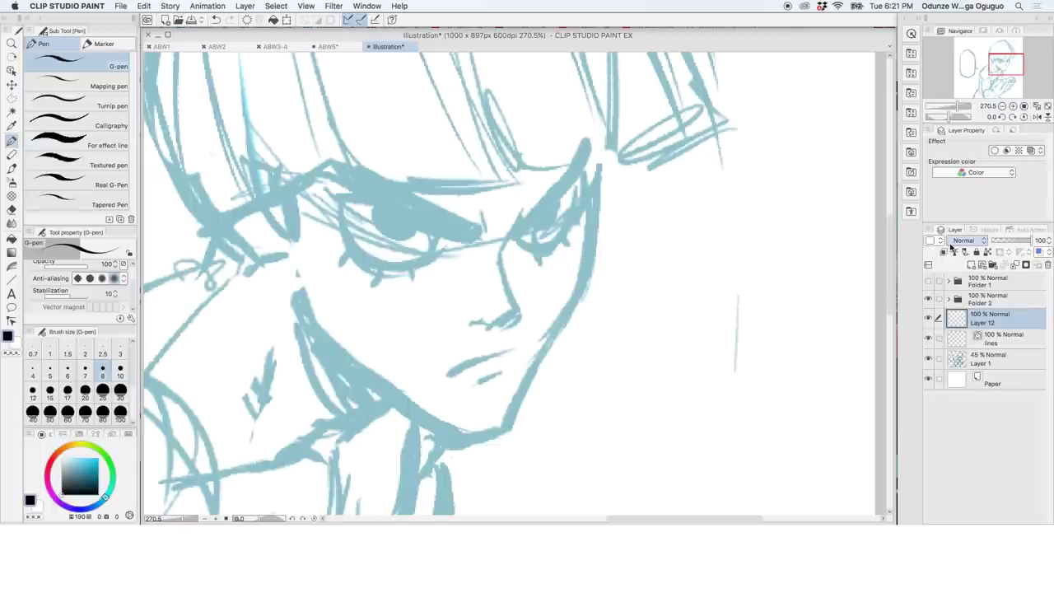
Step: Undo the new raster layer above the "lines" vector layer, then add it once more and undo it again
key("ctrl+z")
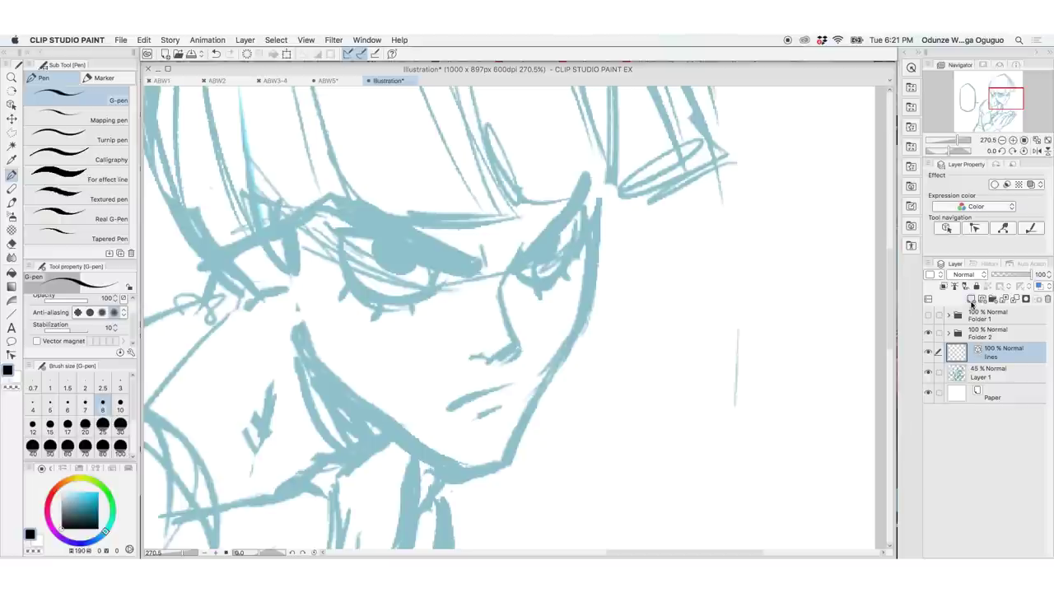
left_click(971, 300)
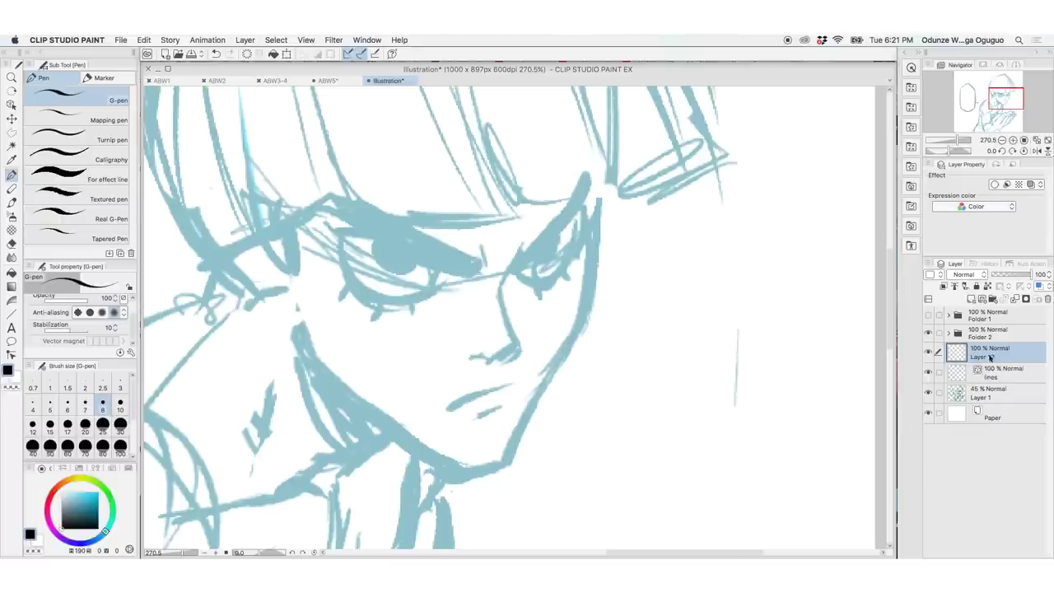
key("super+z")
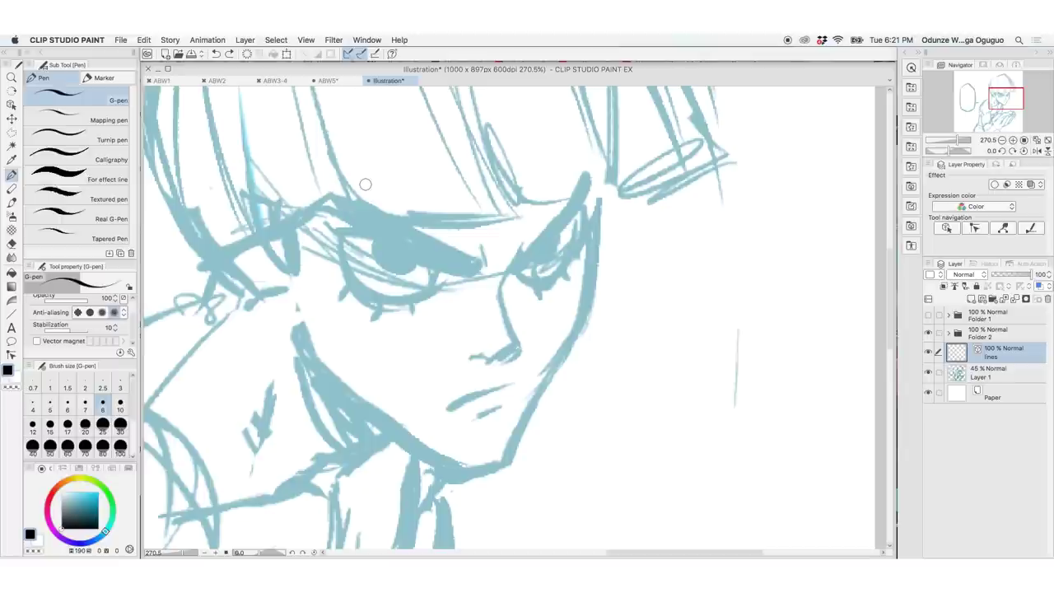
Step: Draw several G-pen test strokes over the face and bend the middle one into a wavy line by moving its control points
left_click_drag(413, 146, 437, 310)
left_click_drag(520, 158, 555, 335)
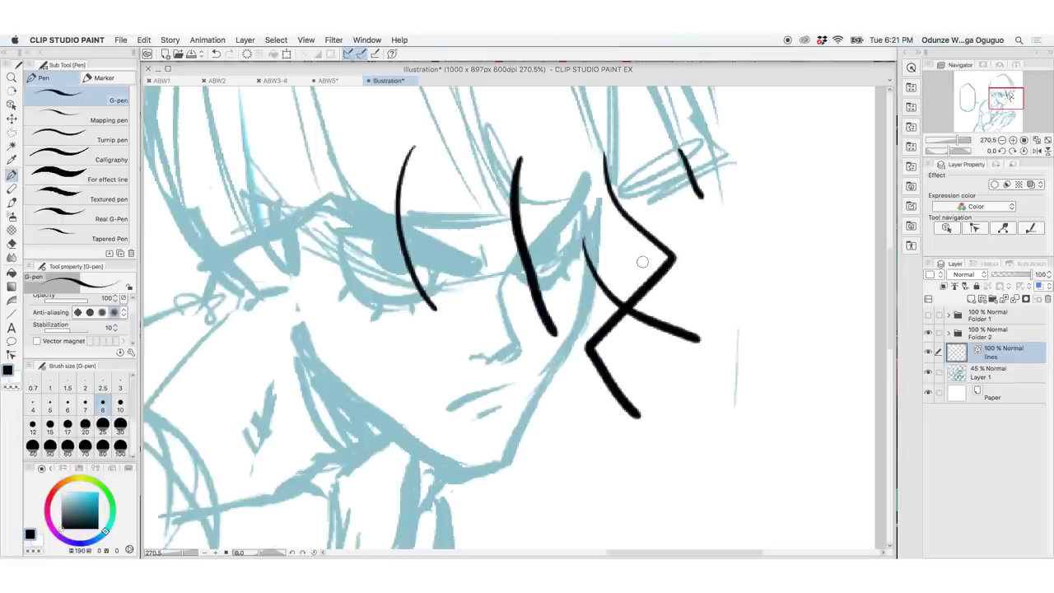
key("o")
left_click(527, 253)
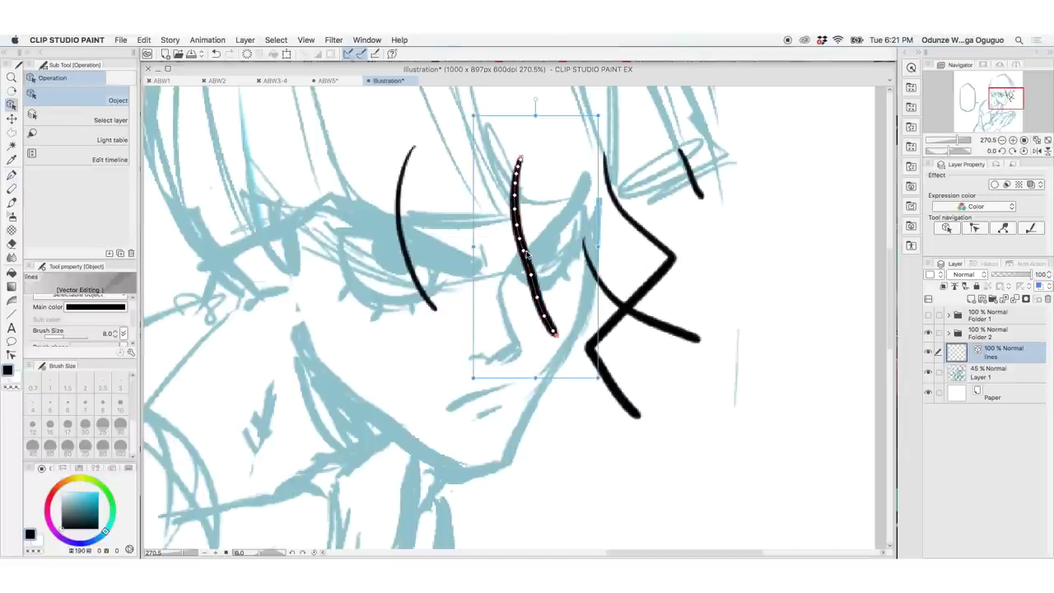
left_click_drag(553, 331, 522, 348)
mouse_move(527, 252)
left_mouse_down()
mouse_move(549, 238)
mouse_move(499, 211)
left_mouse_up()
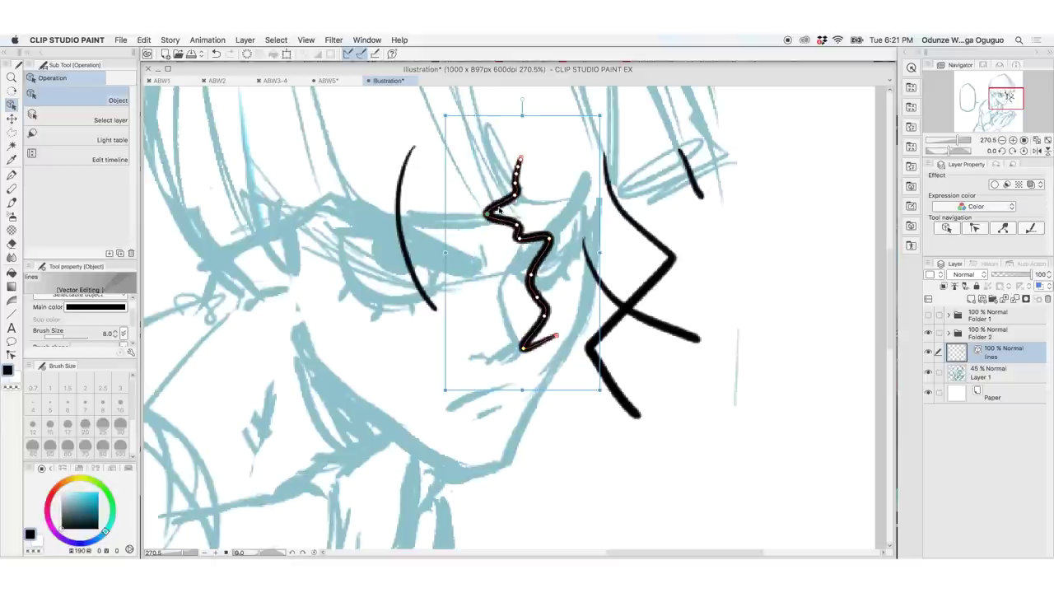
Step: Pull out the corner point of the zigzag test stroke, move the stroke beside the face, scale it down and deselect it
left_click(669, 265)
left_click_drag(669, 263, 689, 264)
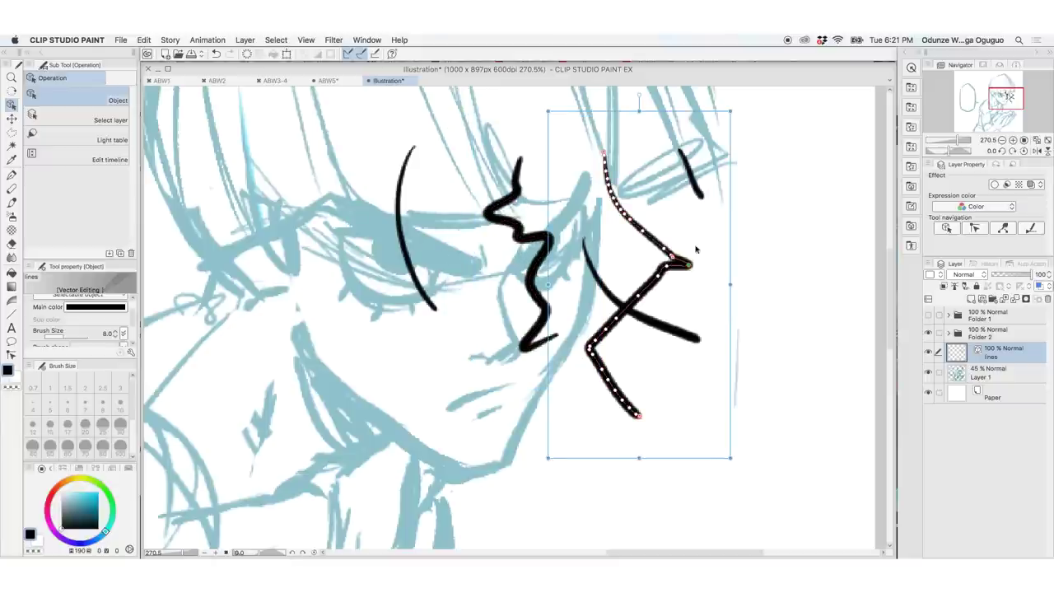
mouse_move(602, 134)
left_mouse_down()
mouse_move(673, 134)
mouse_move(761, 193)
mouse_move(756, 203)
left_mouse_up()
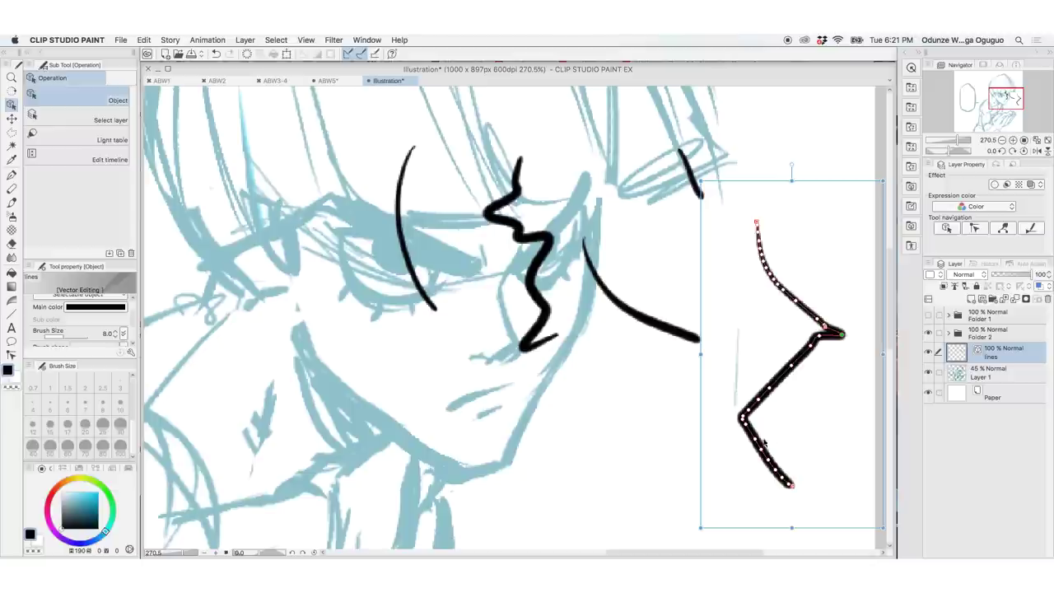
left_click_drag(697, 529, 749, 452)
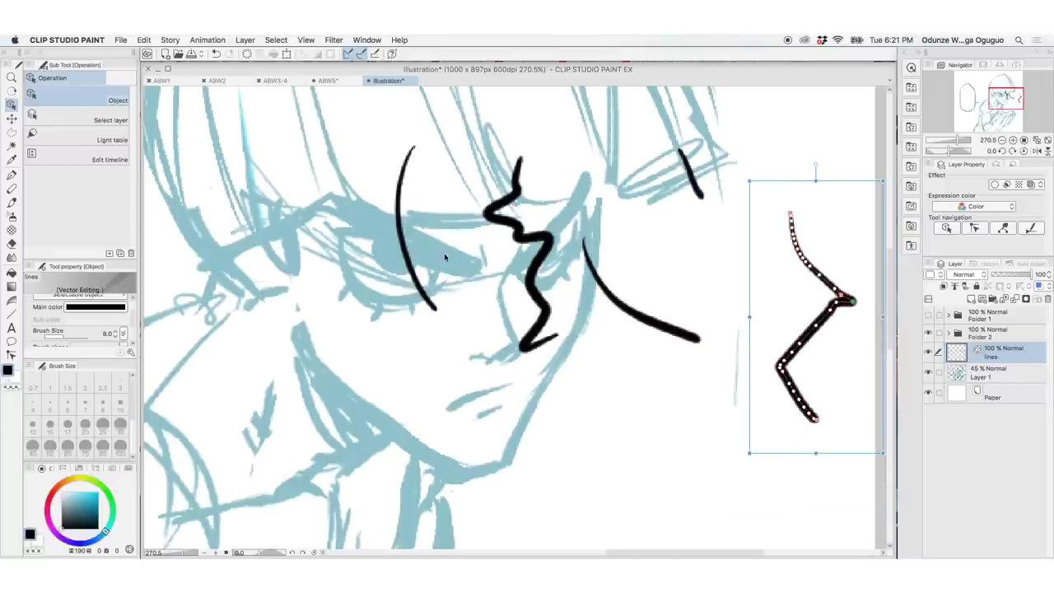
left_click(736, 281)
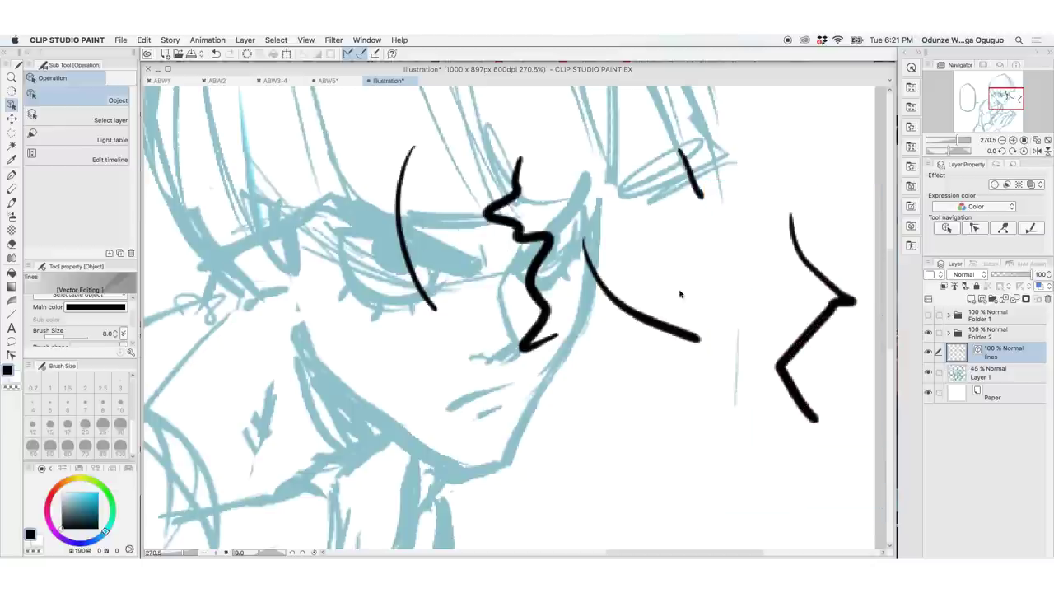
Step: Draw two crossing G-pen test strokes over the sketched ear and cheek
key("p")
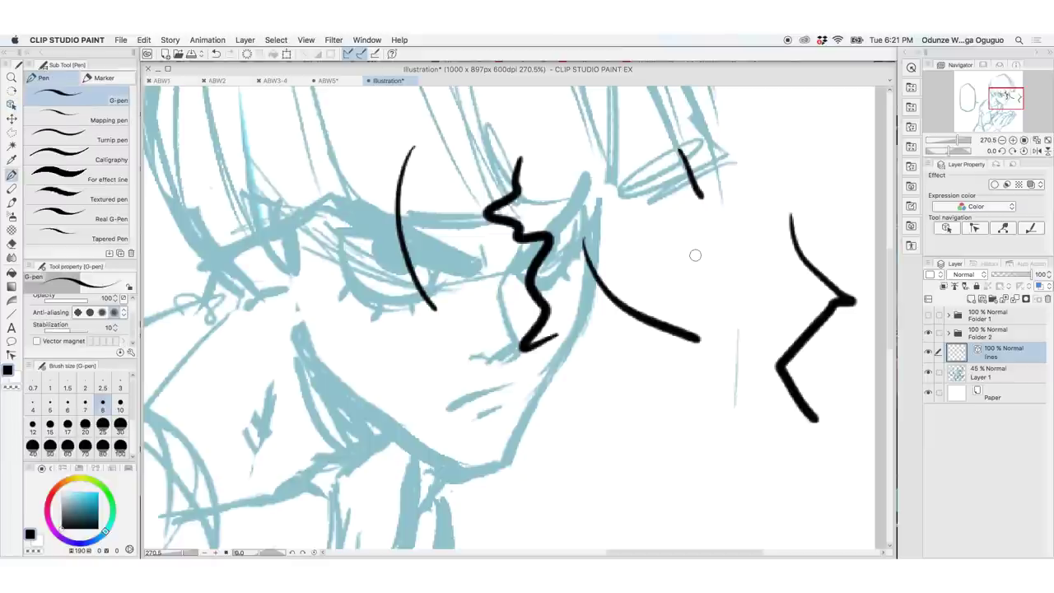
left_click_drag(276, 189, 338, 391)
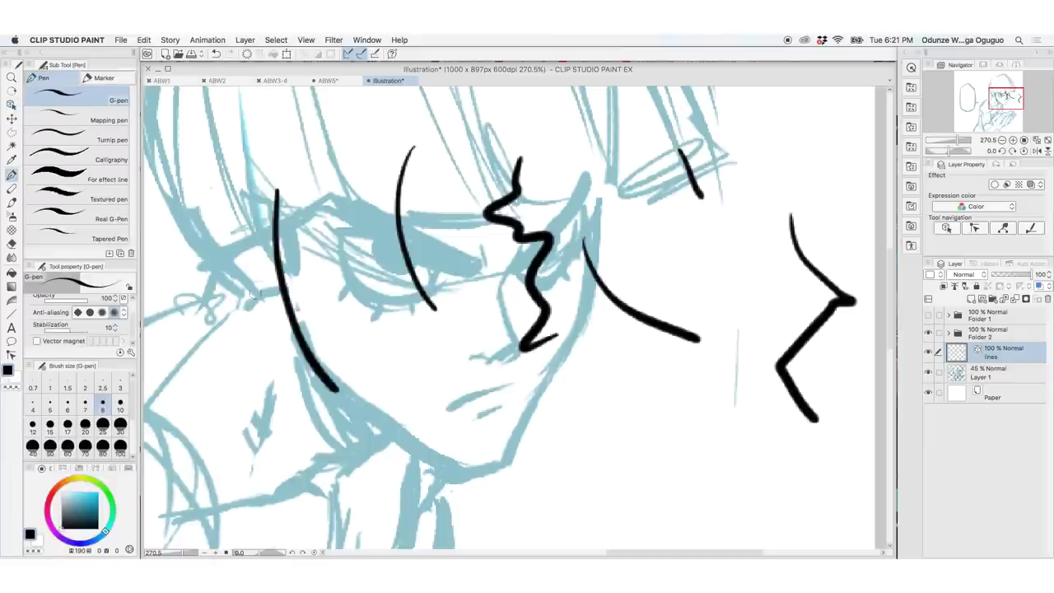
mouse_move(191, 227)
left_mouse_down()
mouse_move(247, 276)
mouse_move(367, 321)
left_mouse_up()
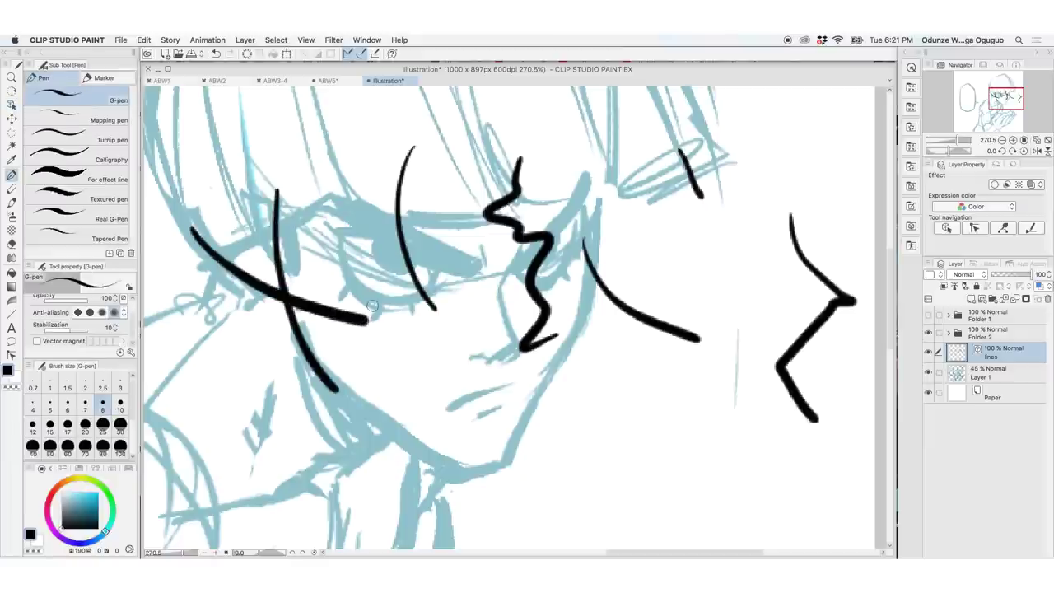
Step: Erase the flatter of the two crossing strokes with the Vector eraser, one side of the intersection at a time
key("e")
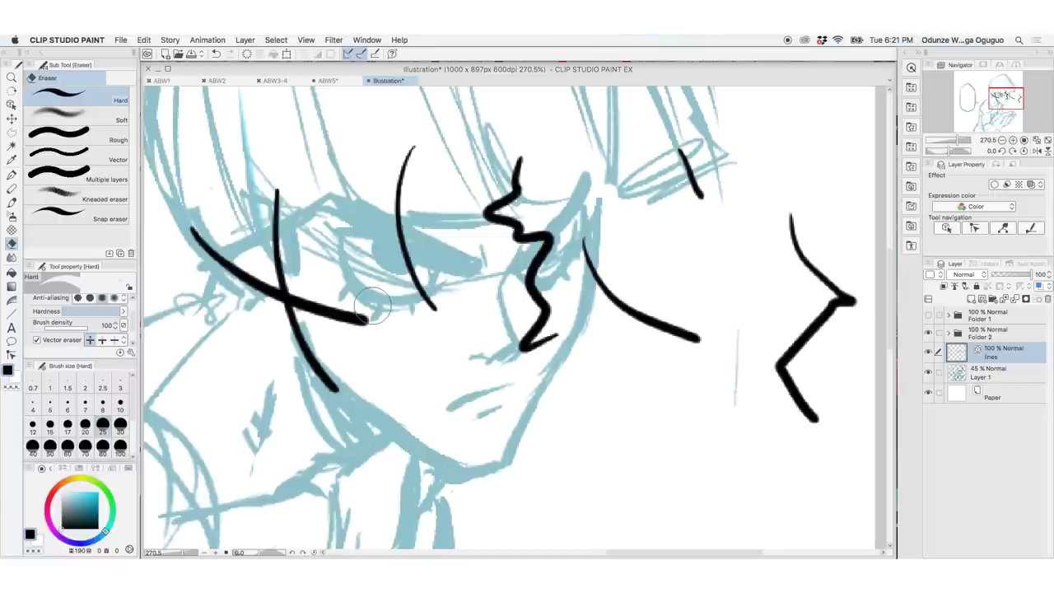
left_click(104, 160)
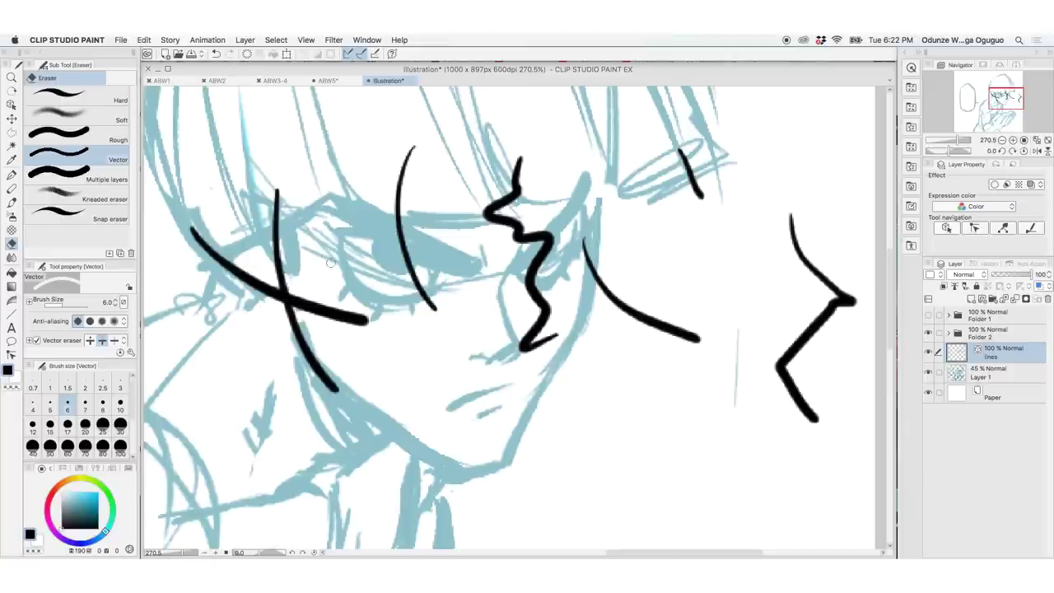
left_click_drag(324, 271, 388, 383)
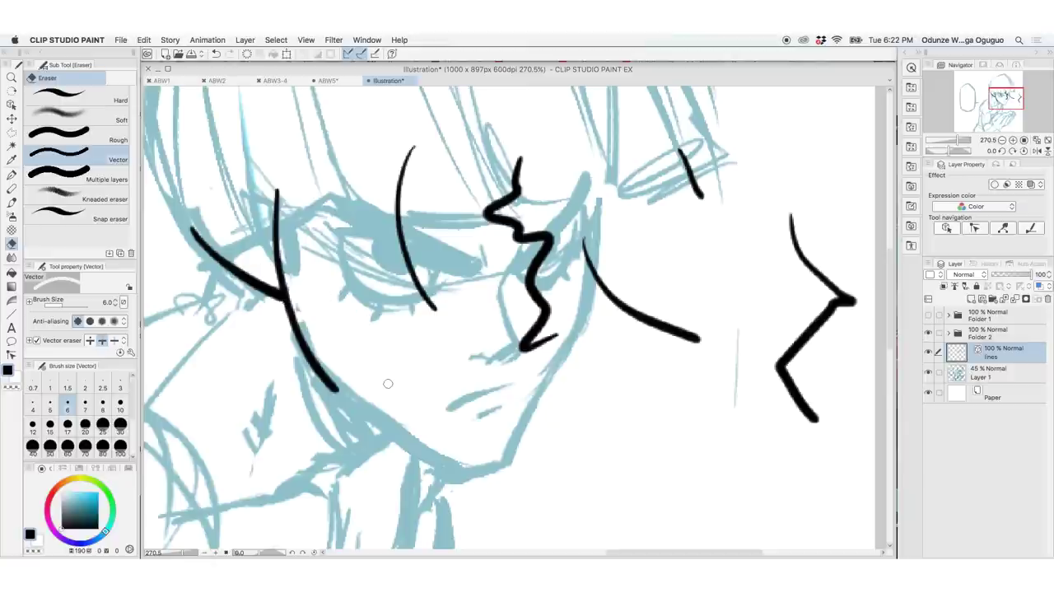
left_click_drag(255, 280, 312, 362)
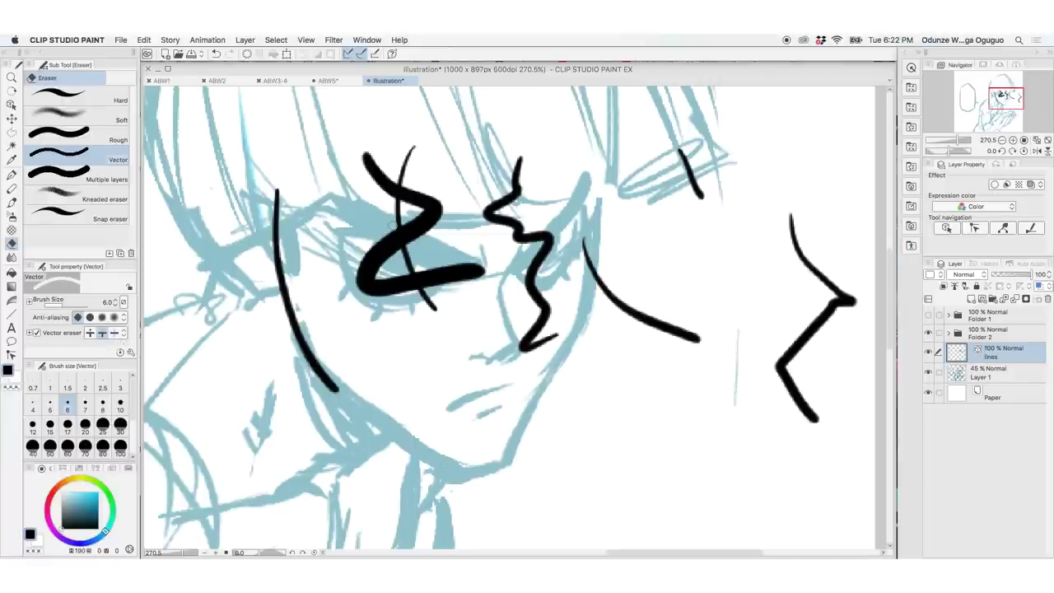
Step: Erase the thick Z-shaped stroke over the eye section by section with the Vector eraser, sparing the thin line it crosses
left_click_drag(369, 237, 385, 265)
mouse_move(419, 216)
left_mouse_down()
mouse_move(441, 242)
mouse_move(449, 303)
left_mouse_up()
left_click_drag(387, 160, 367, 206)
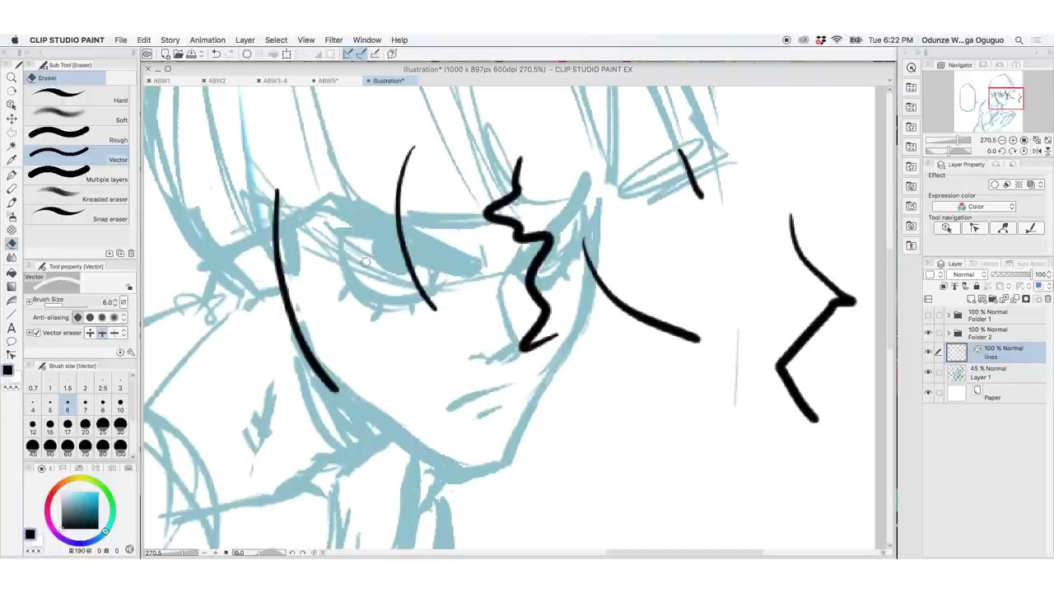
Step: Erase the upper part of the cheek stroke with the Hard eraser and of the thin eye stroke with the Vector eraser
left_click(79, 96)
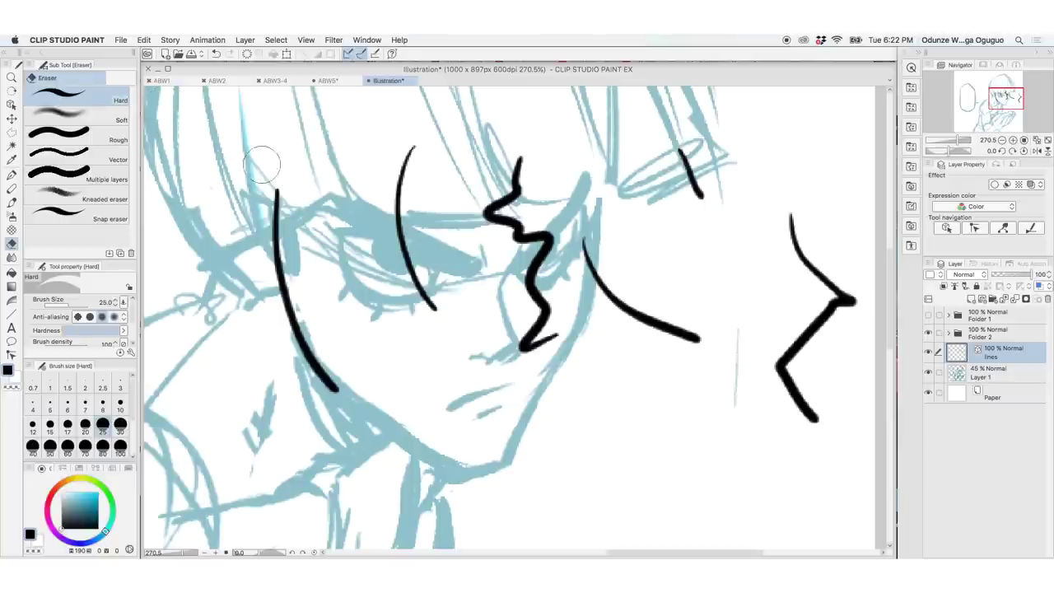
mouse_move(265, 165)
left_mouse_down()
mouse_move(333, 240)
mouse_move(240, 228)
mouse_move(344, 293)
left_mouse_up()
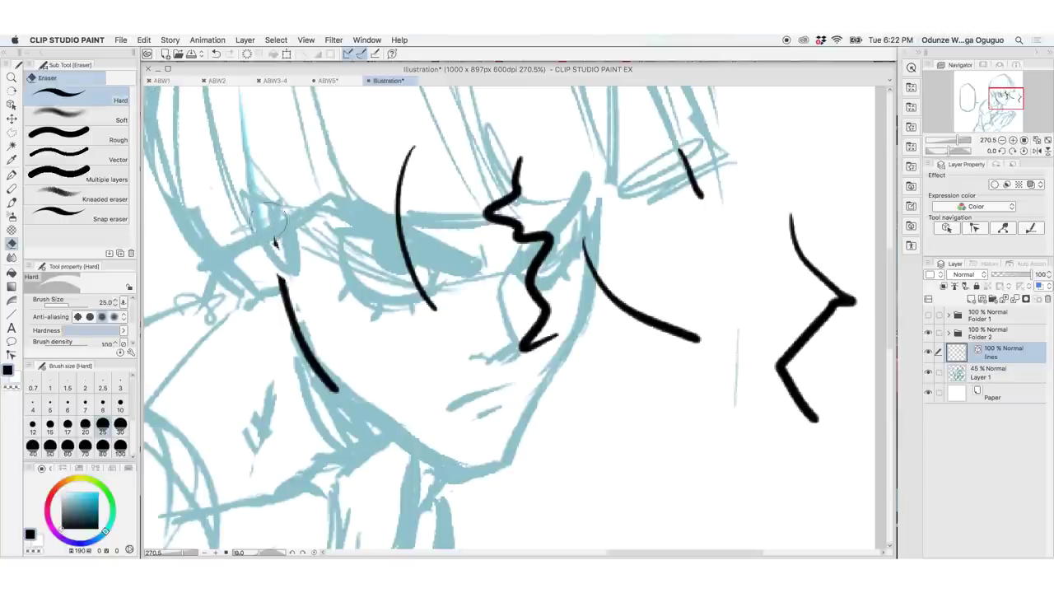
left_click_drag(307, 323, 344, 279)
key("super+z")
left_click(80, 157)
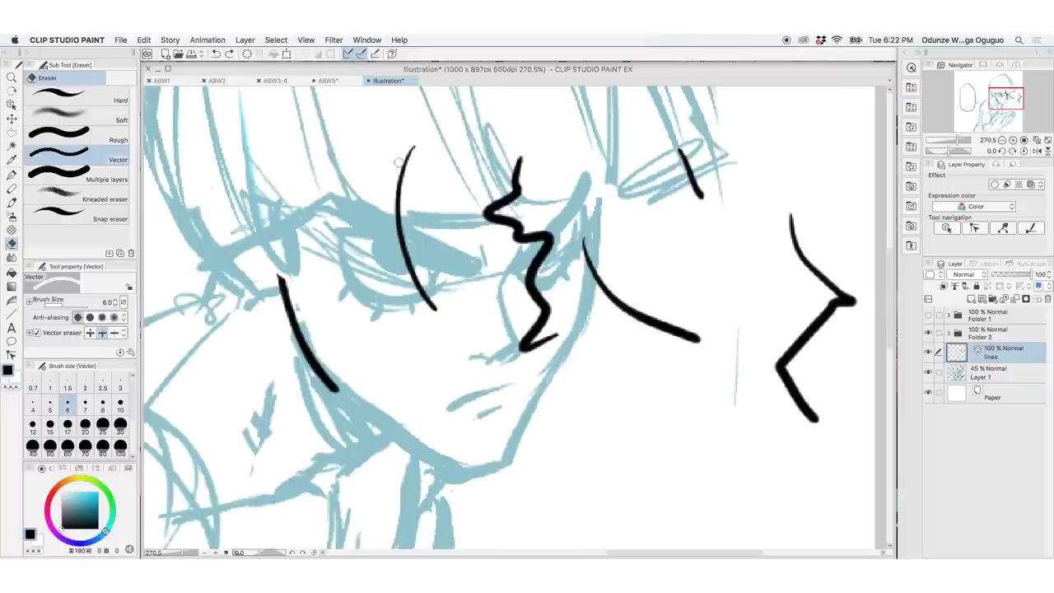
left_click_drag(392, 151, 401, 163)
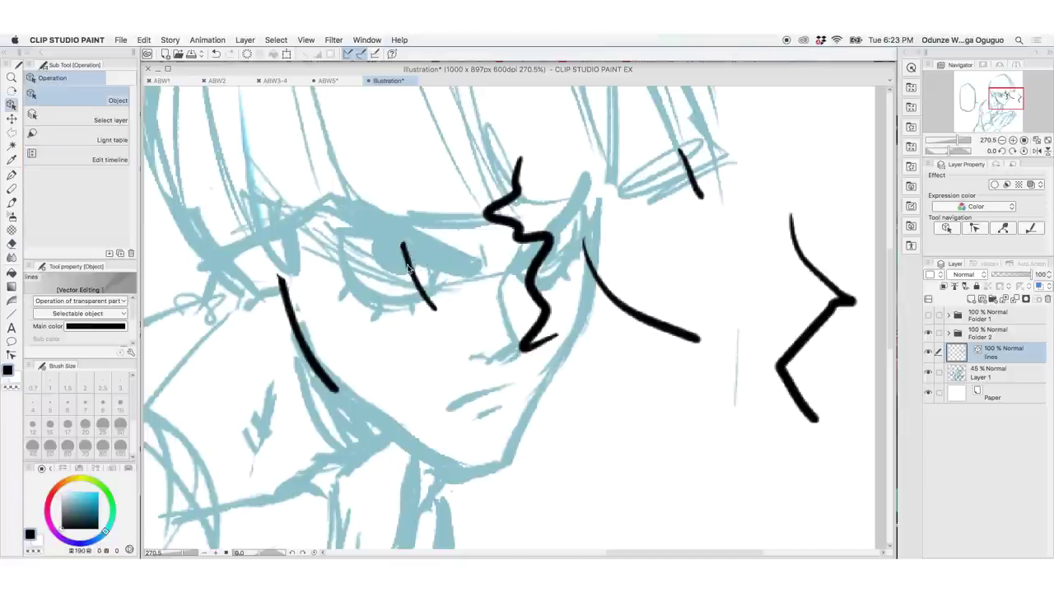
Step: Clear the wavy stroke and all remaining test strokes from the "lines" layer
left_click(412, 266, "super")
left_click(520, 227)
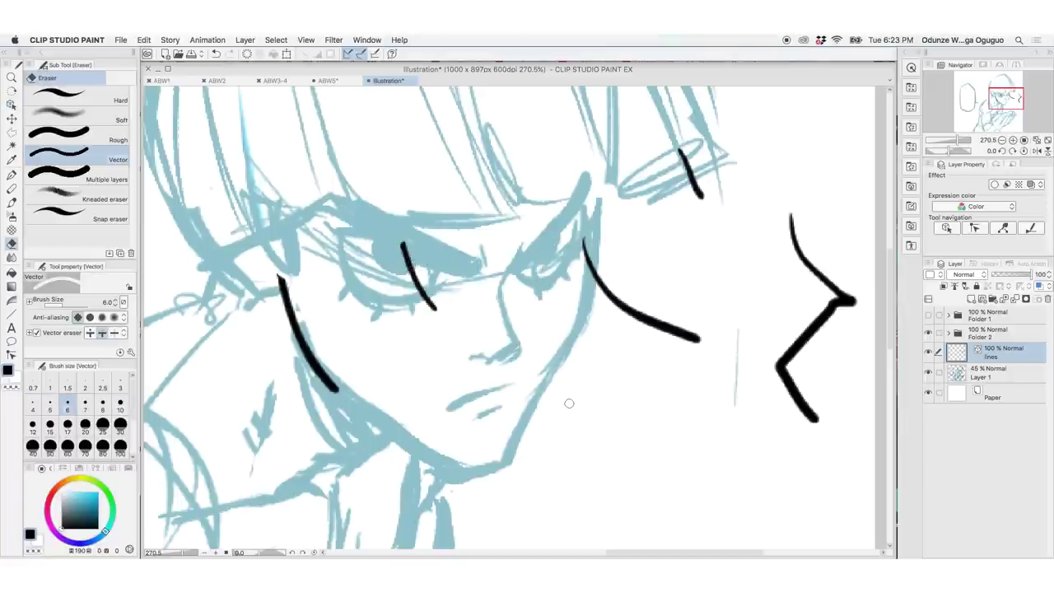
left_click_drag(630, 289, 635, 326)
mouse_move(708, 157)
left_mouse_down()
mouse_move(664, 202)
mouse_move(685, 192)
mouse_move(835, 256)
mouse_move(807, 372)
left_mouse_up()
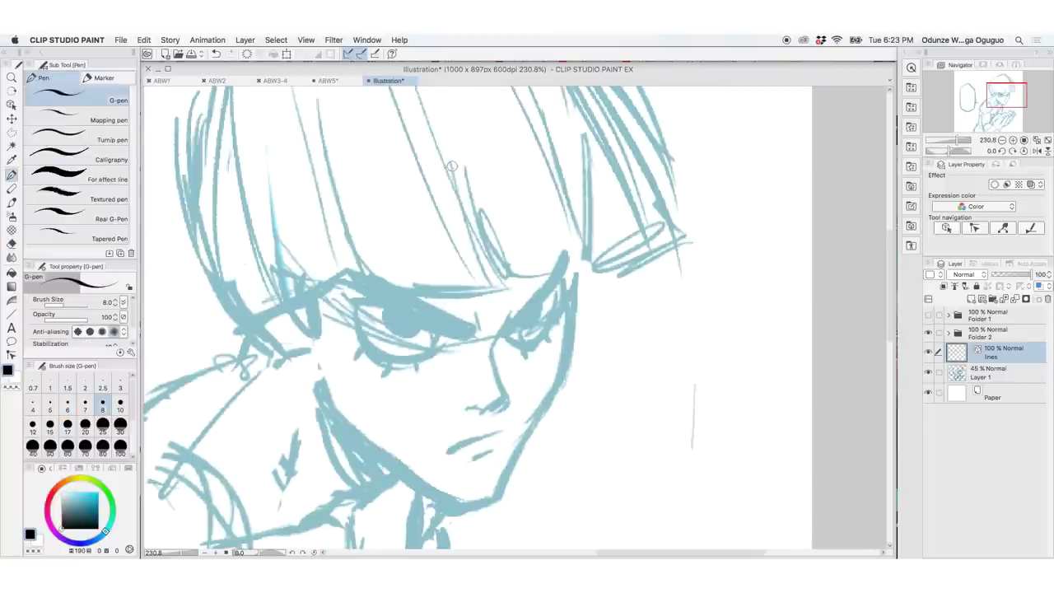
Step: Ink two fringe strands and the hair edge above the eyes, and trim their overshooting ends with the Vector eraser
left_click_drag(452, 164, 506, 290)
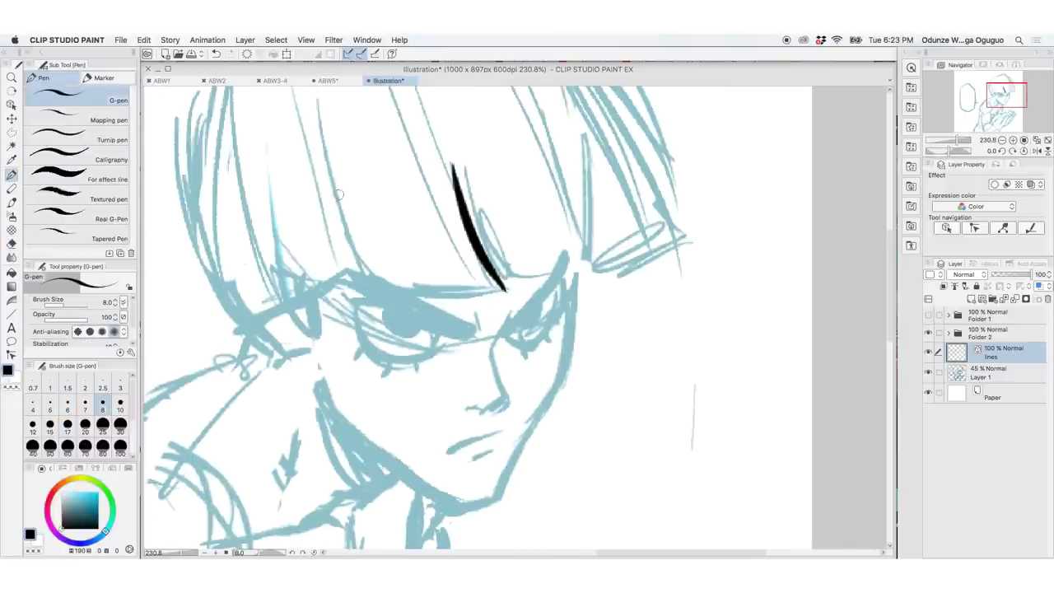
mouse_move(330, 169)
left_mouse_down()
mouse_move(376, 292)
mouse_move(527, 283)
left_mouse_up()
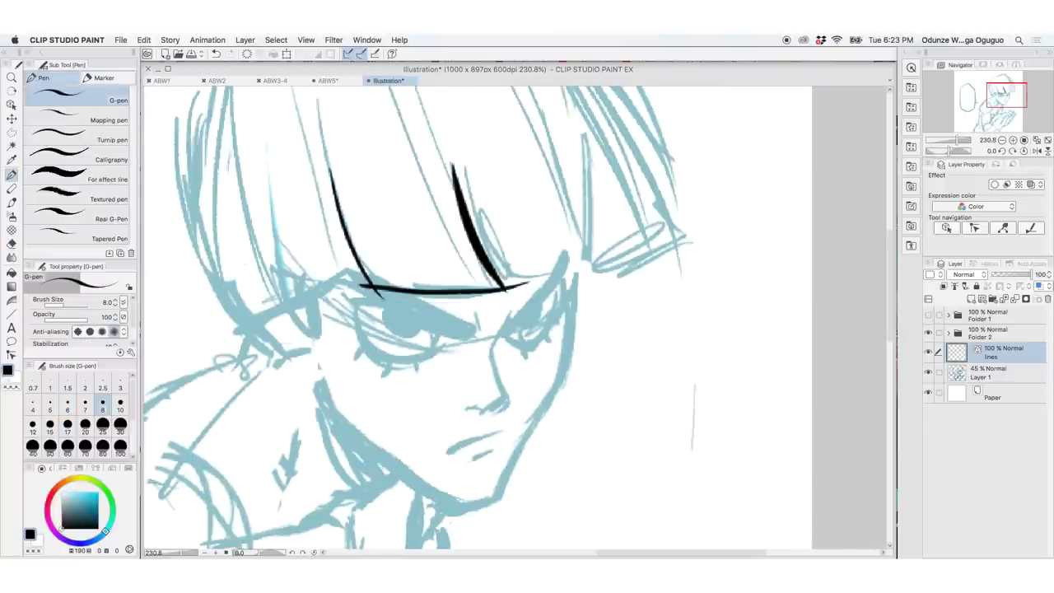
scroll(399, 306, "up", 5)
key("e")
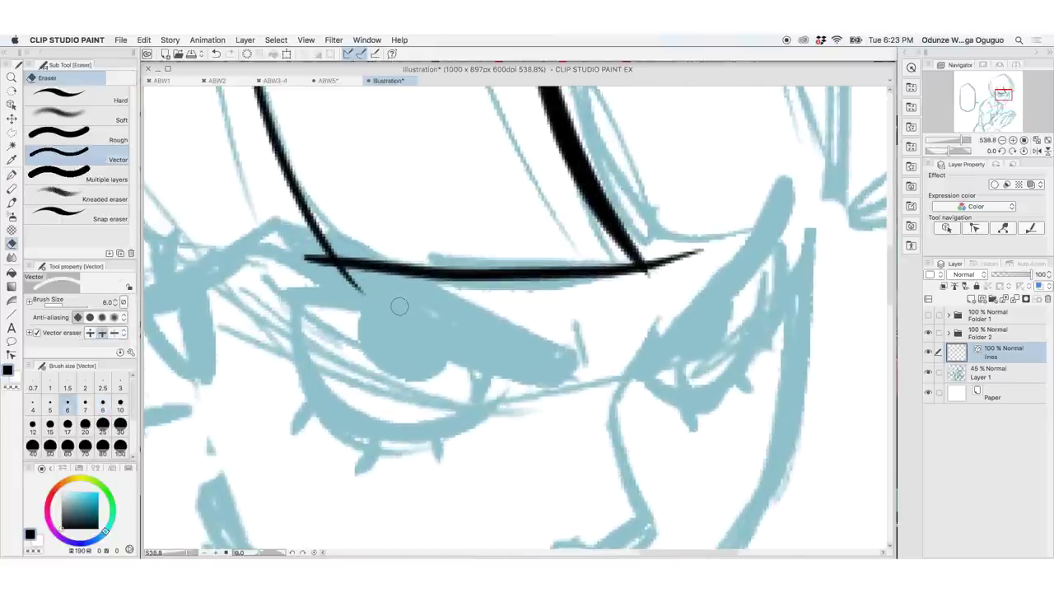
left_click(314, 263)
left_click(346, 285)
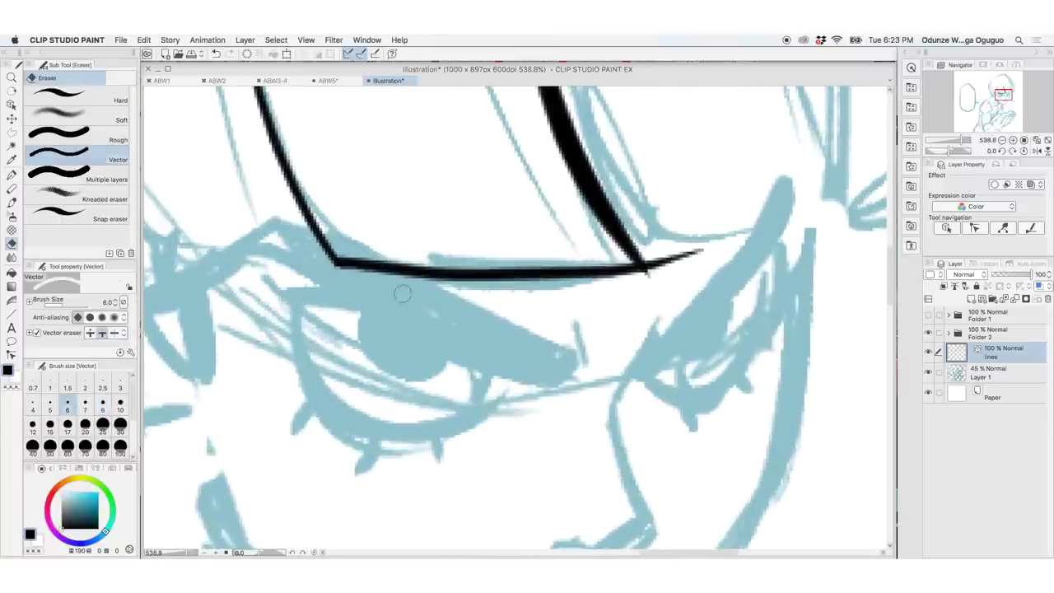
left_click(677, 258)
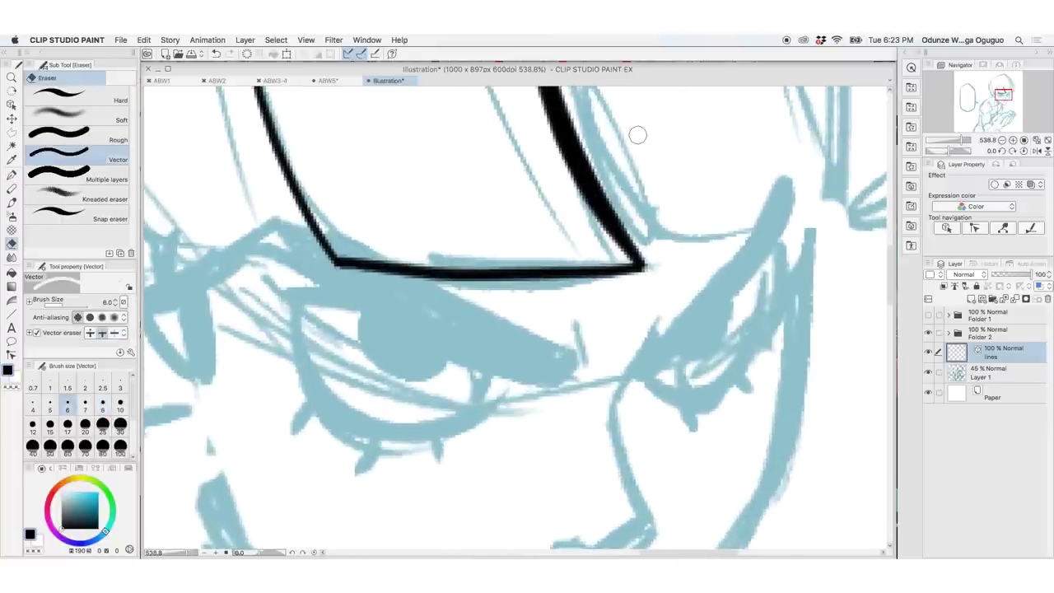
Step: Ink the remaining fringe strands and their lower edges across the forehead with the G-pen
key("p")
scroll(640, 293, "down", 5)
left_click_drag(611, 232, 655, 277)
left_click_drag(654, 277, 739, 262)
left_click_drag(689, 117, 738, 260)
left_click_drag(719, 208, 750, 260)
left_click_drag(750, 260, 826, 227)
left_click_drag(781, 141, 826, 227)
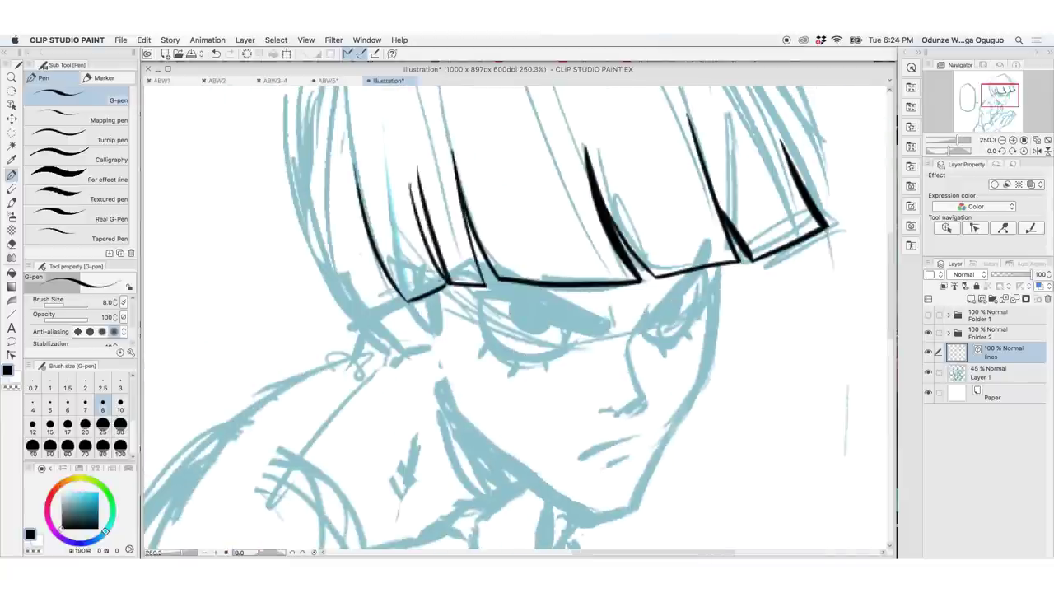
Step: Ink the outer hair contours on both sides of the head
scroll(519, 317, "up", 5)
left_click_drag(602, 108, 364, 529)
left_click_drag(733, 202, 831, 419)
Step: Ink the nose and the upper and lower lines of the far eye
scroll(519, 317, "down", 4)
left_click_drag(644, 336, 624, 440)
left_click_drag(692, 298, 638, 360)
left_click_drag(697, 311, 647, 375)
Step: Ink the near eye's upper lash line, lower lid and iris, and add a stroke at the far eye
left_click_drag(529, 311, 615, 345)
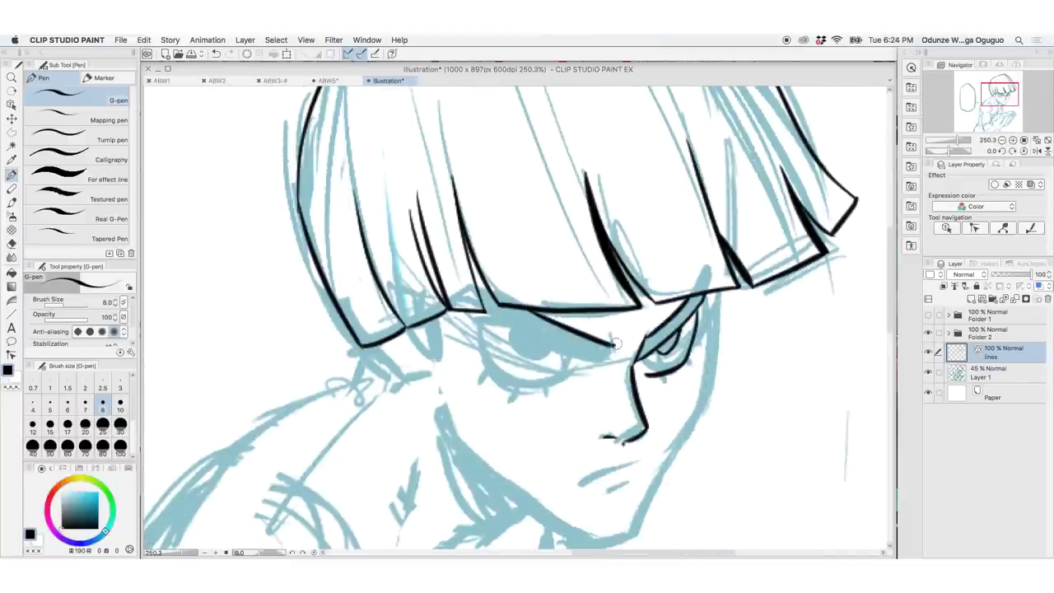
left_click_drag(482, 313, 626, 350)
left_click_drag(606, 337, 629, 361)
left_click_drag(465, 317, 540, 395)
left_click_drag(498, 362, 574, 383)
left_click_drag(510, 329, 553, 400)
left_click_drag(650, 317, 698, 387)
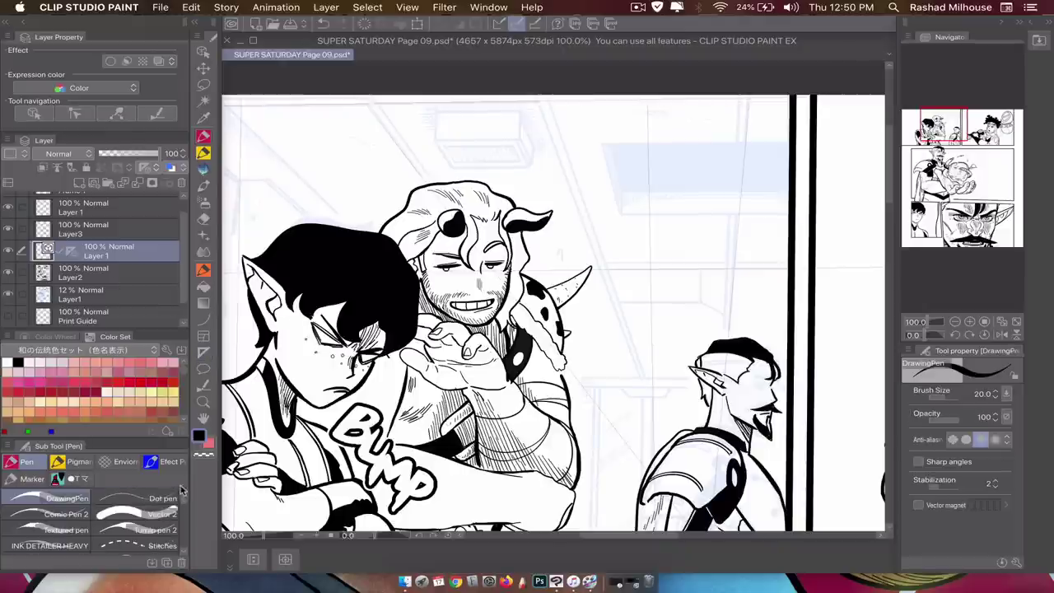
Step: Ink two parallel diagonal ceiling lines and a near-vertical wall line above the bearded man, redrawing the wall line once
left_click_drag(530, 86, 644, 384)
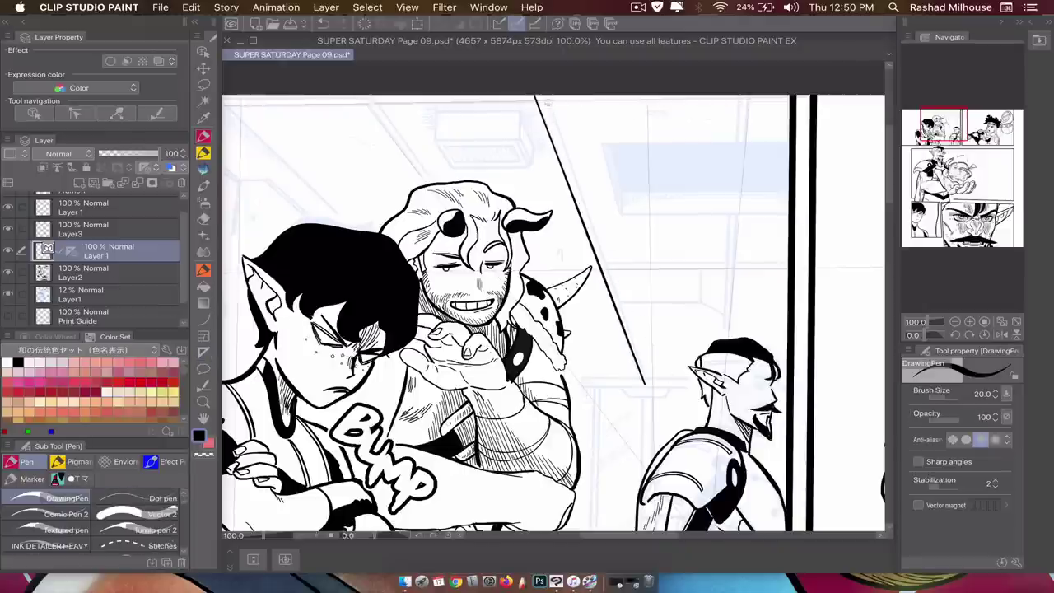
mouse_move(544, 90)
left_mouse_down()
mouse_move(670, 375)
mouse_move(652, 392)
left_mouse_up()
left_click_drag(740, 91, 746, 335)
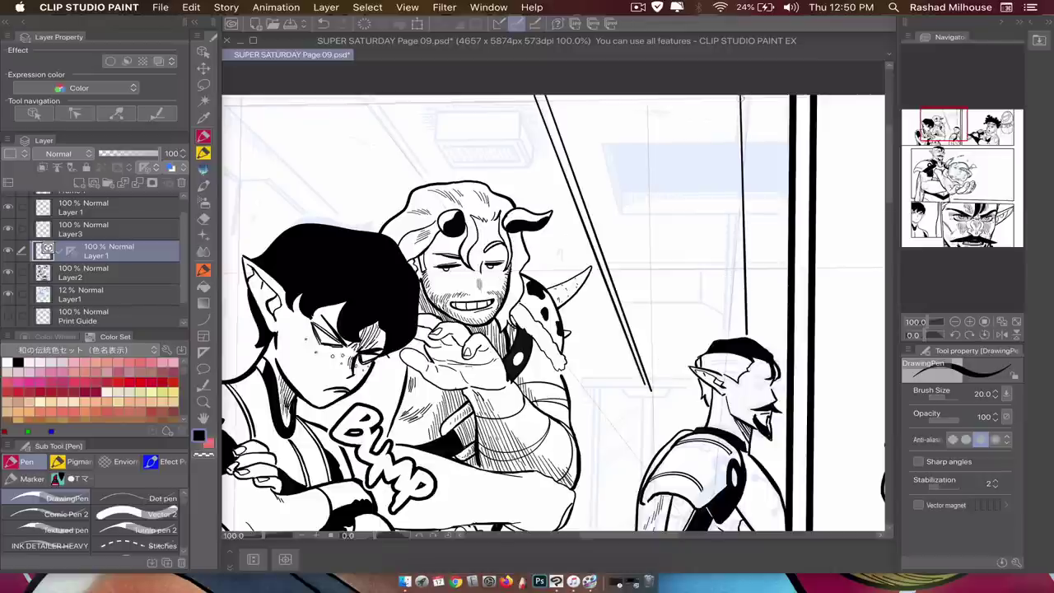
key("super+z")
left_click_drag(742, 96, 731, 332)
Step: Ink the outline and inner corner edge of the blue rectangular ceiling panel with the DrawingPen
left_click_drag(601, 140, 619, 212)
left_click_drag(619, 213, 788, 211)
left_click_drag(601, 140, 788, 136)
left_click_drag(619, 212, 619, 191)
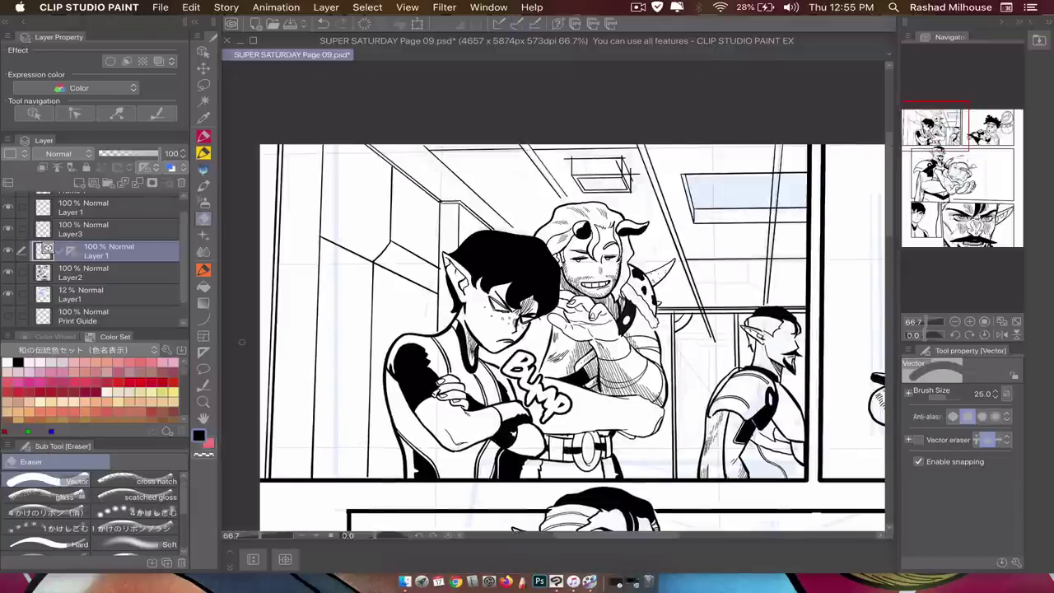
Step: Enable the vector eraser option at brush size 12 and erase the blue ceiling panel's outlines between the two near-vertical beam lines
left_click_drag(948, 116, 955, 127)
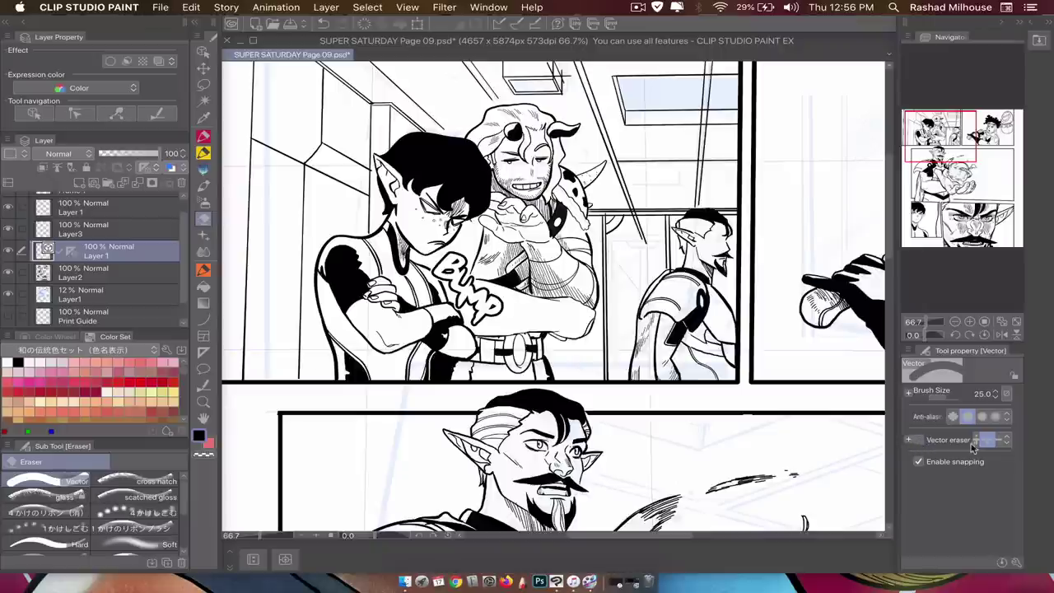
left_click(918, 440)
left_click(970, 322)
left_click(970, 322)
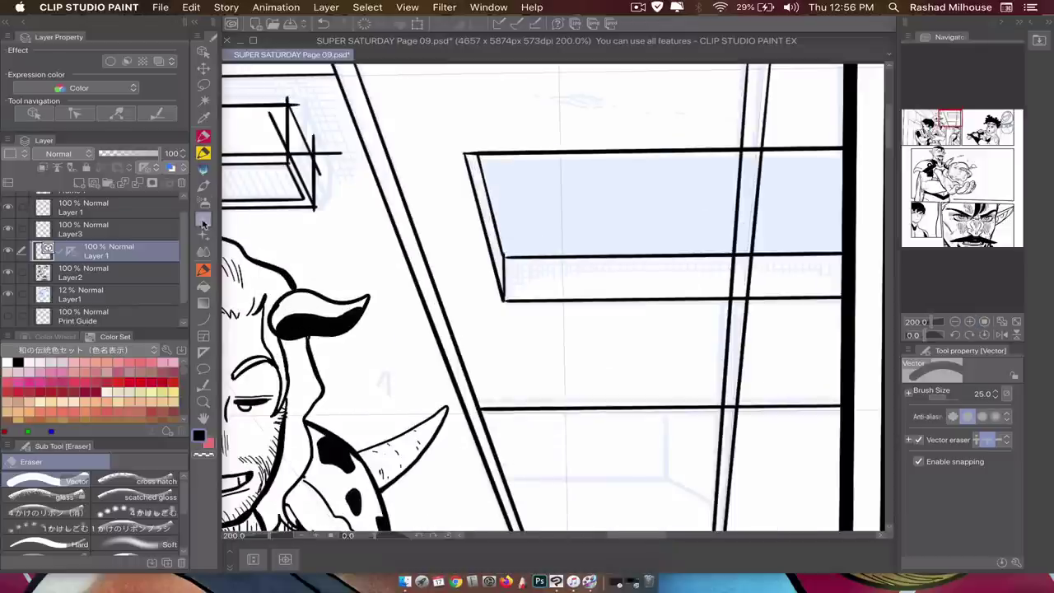
key("bracketleft")
key("bracketleft")
key("bracketleft")
key("bracketleft")
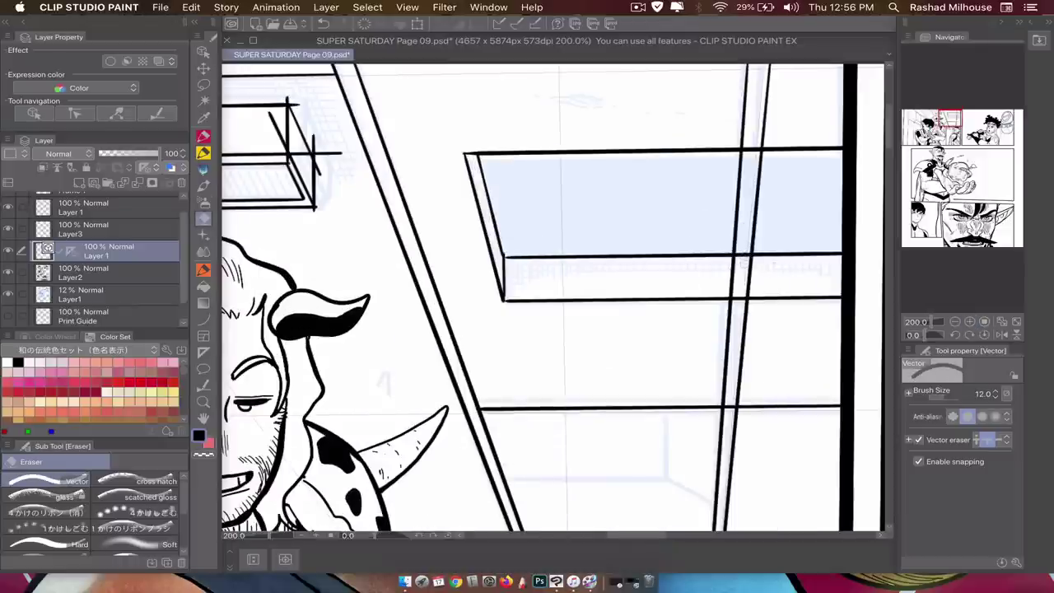
left_click(743, 256)
left_click(739, 298)
left_click(751, 150)
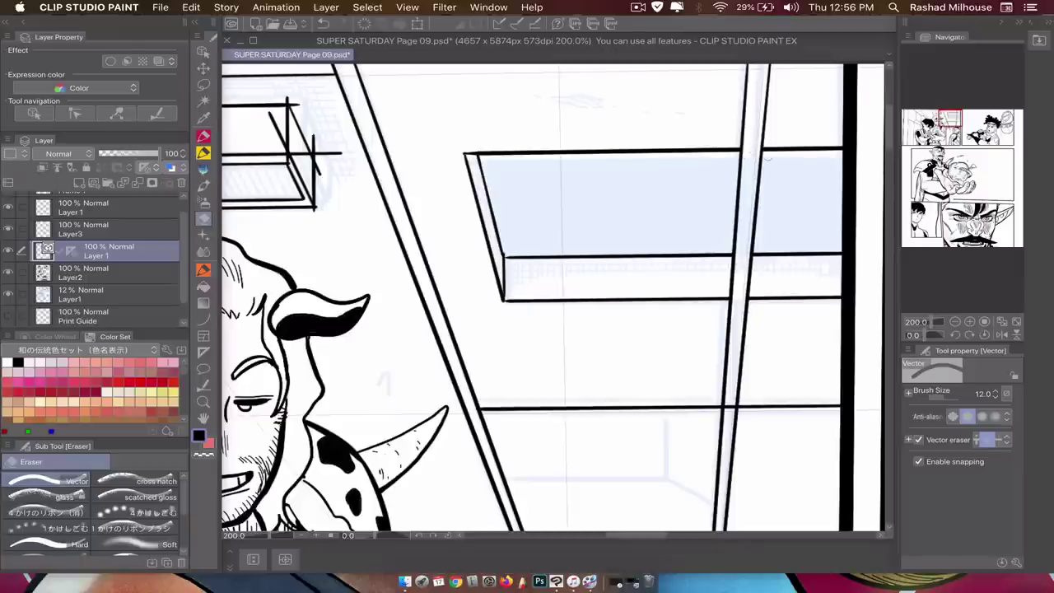
Step: Erase the overshooting line ends and stray strokes around the rectangular ceiling box above the bearded man
left_click_drag(949, 119, 940, 116)
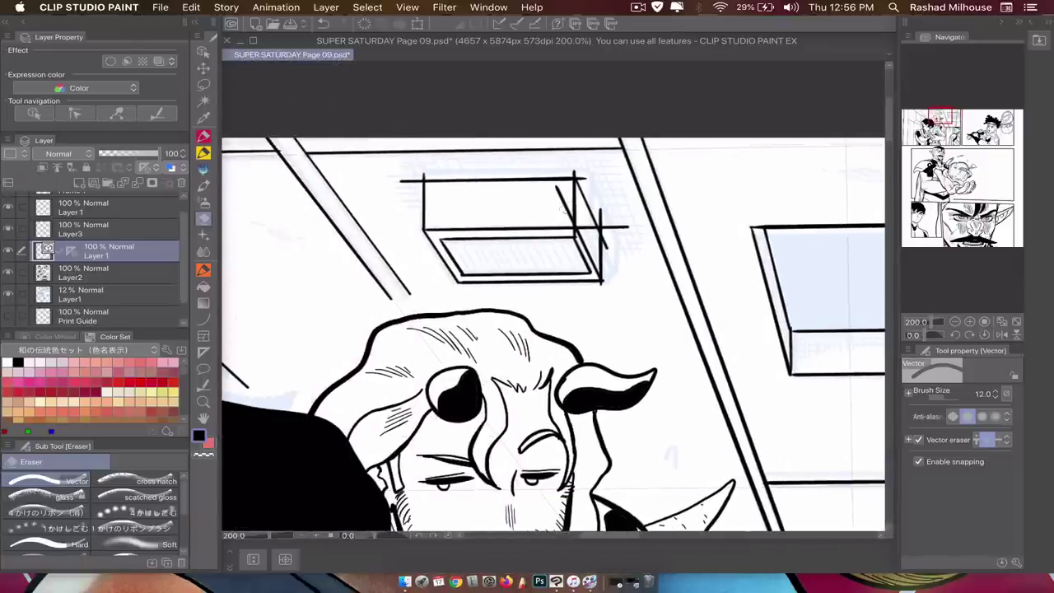
left_click(561, 192)
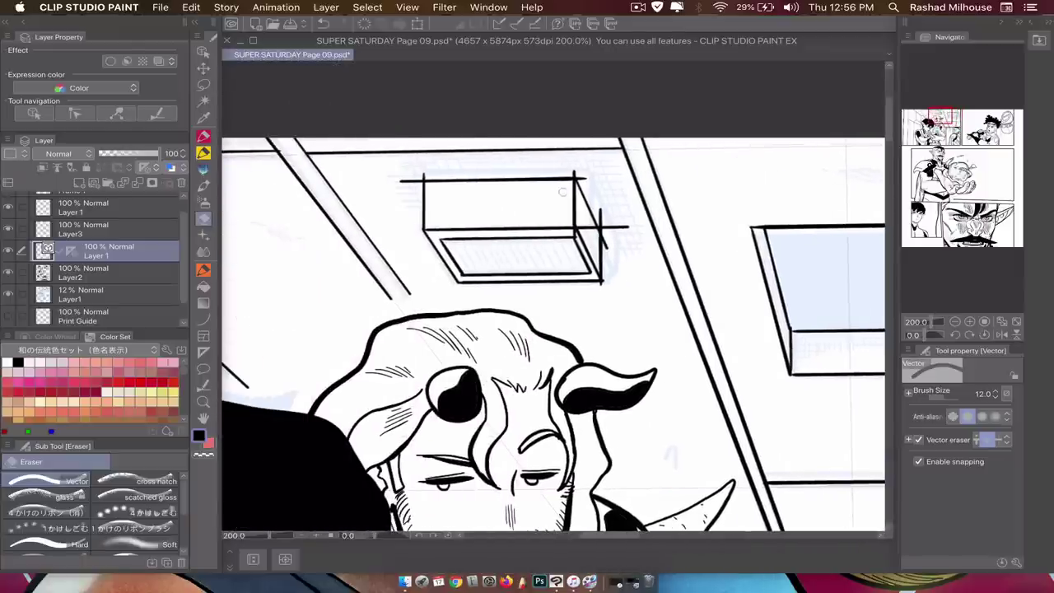
left_click(624, 227)
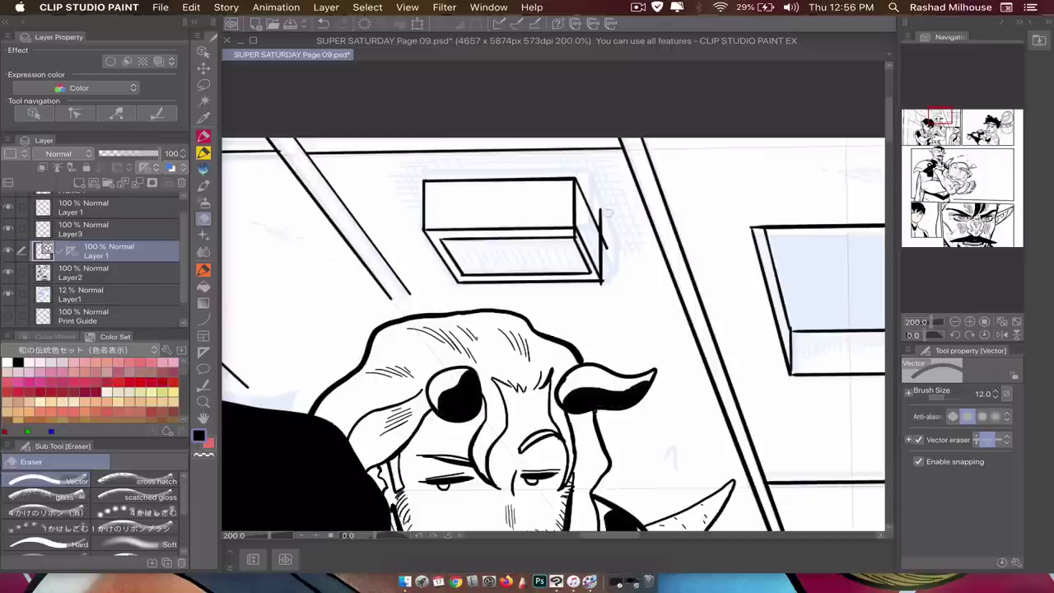
left_click_drag(609, 213, 604, 245)
key("[")
key("super+minus")
key("p")
key("e")
scroll(553, 330, "down", 5)
key("]")
key("super+minus")
key("super+minus")
key("super+minus")
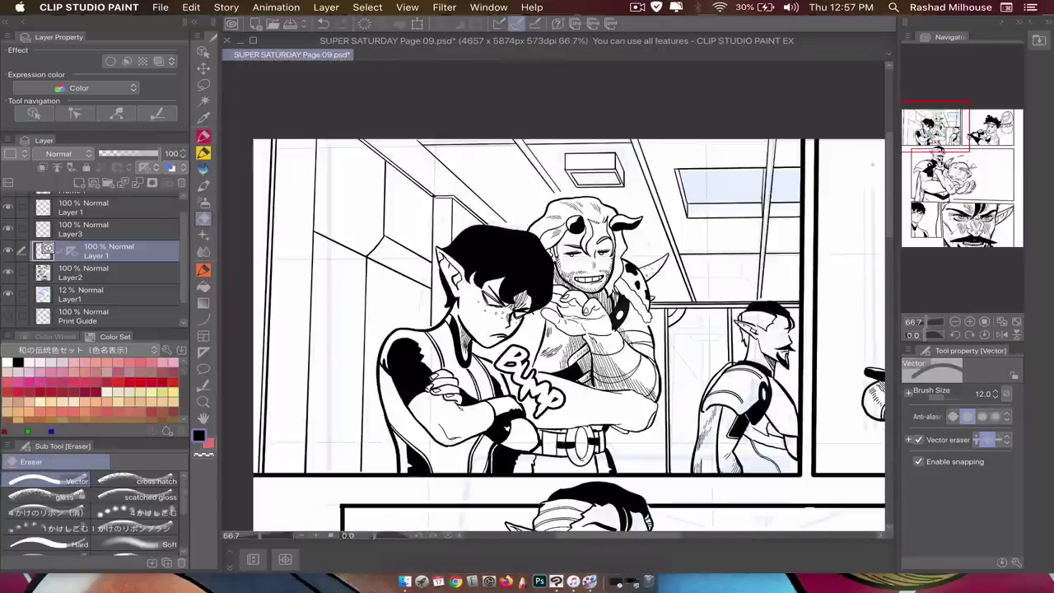
left_click(969, 321)
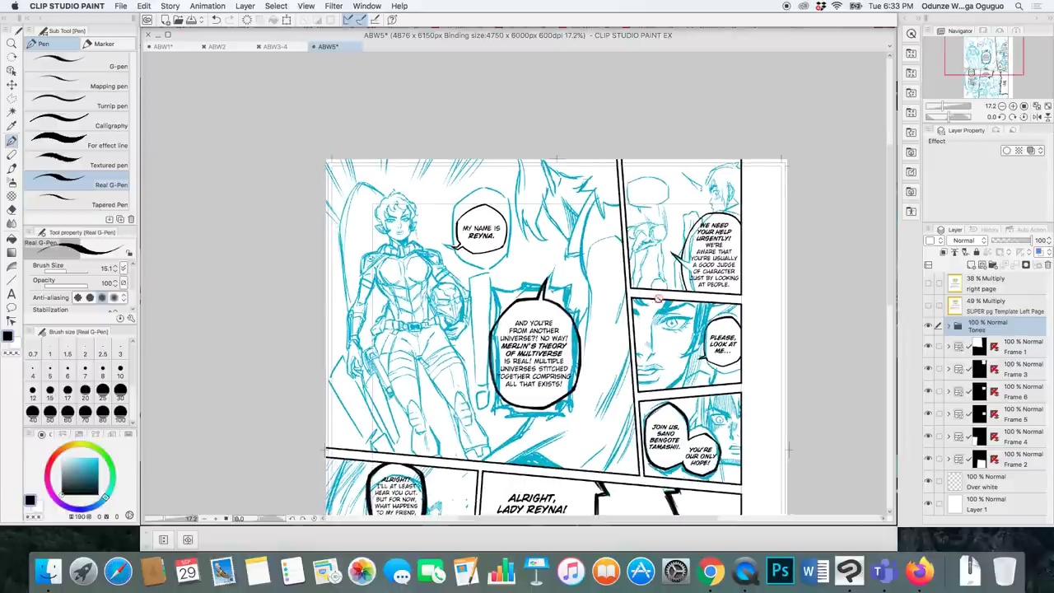
Step: Examine the blue sketch page ABW5, and switch to ABW1 to inspect its inked city and dark-haired character panels
scroll(498, 279, "up", 3)
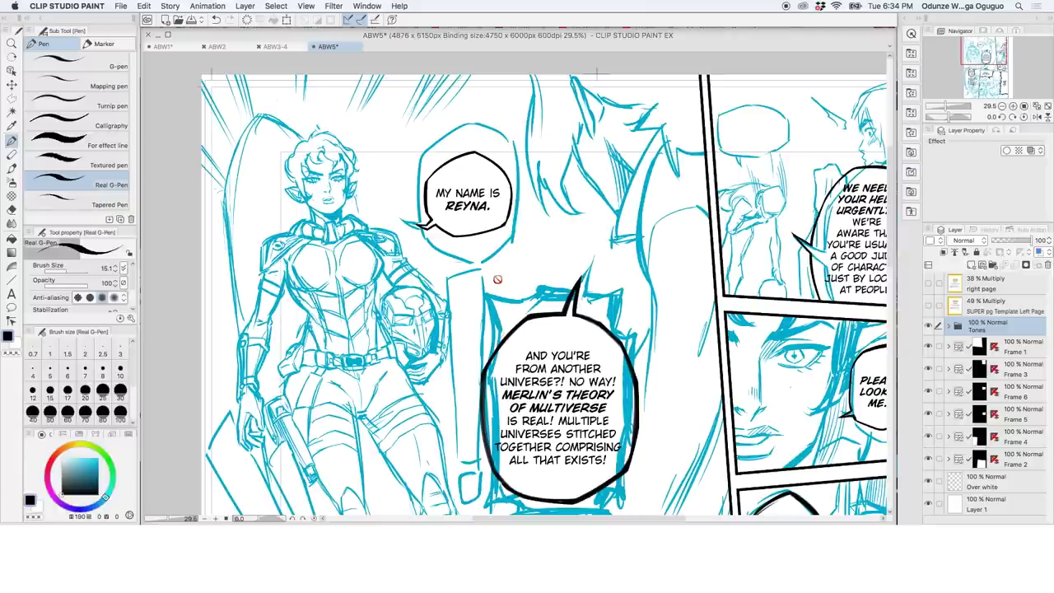
scroll(497, 279, "down", 2)
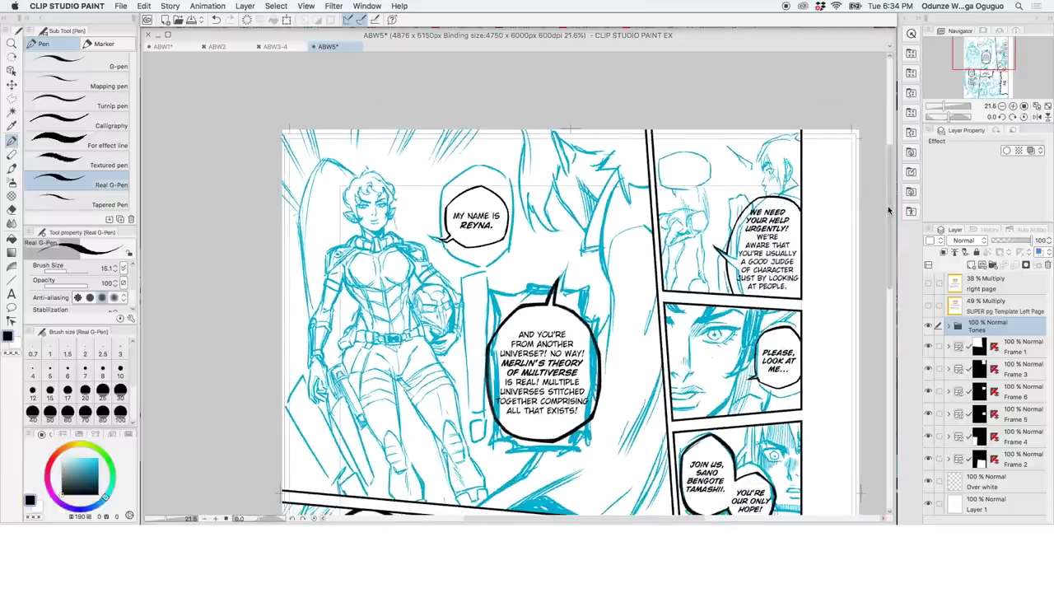
scroll(888, 212, "down", 1)
left_click(172, 49)
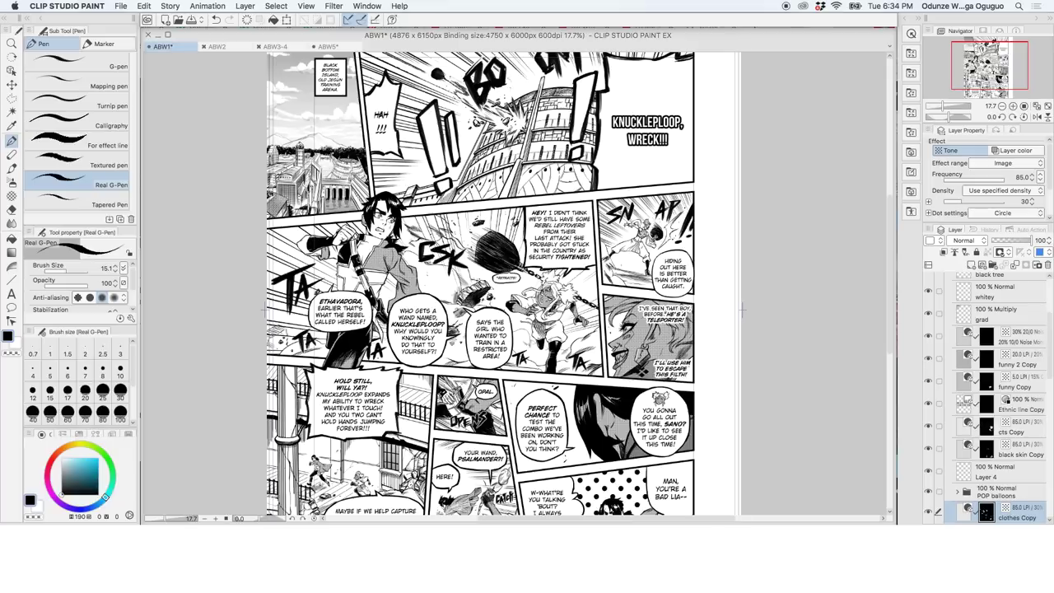
scroll(391, 224, "up", 3)
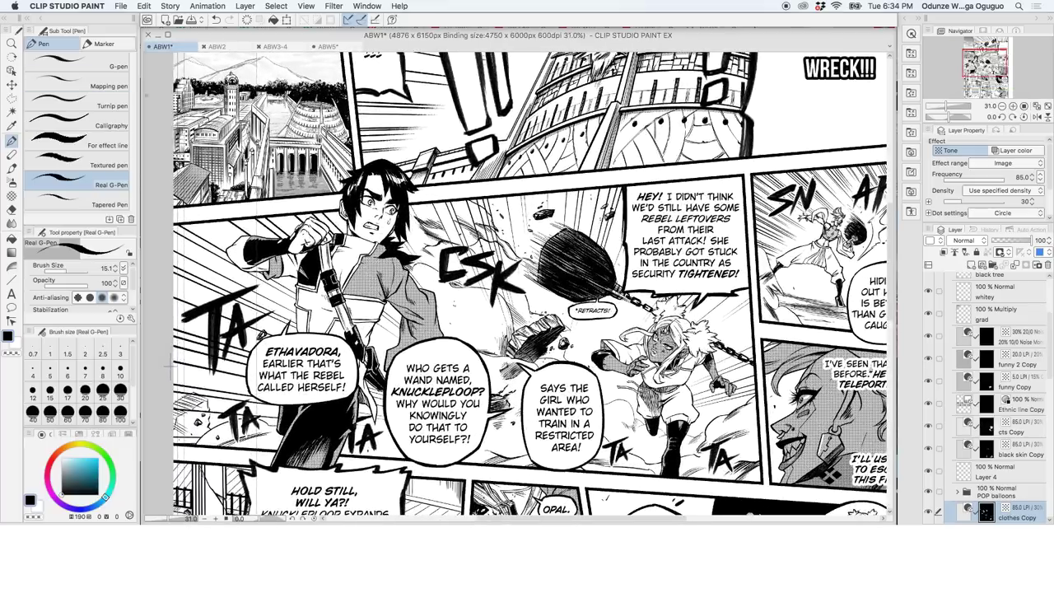
scroll(174, 124, "up", 5)
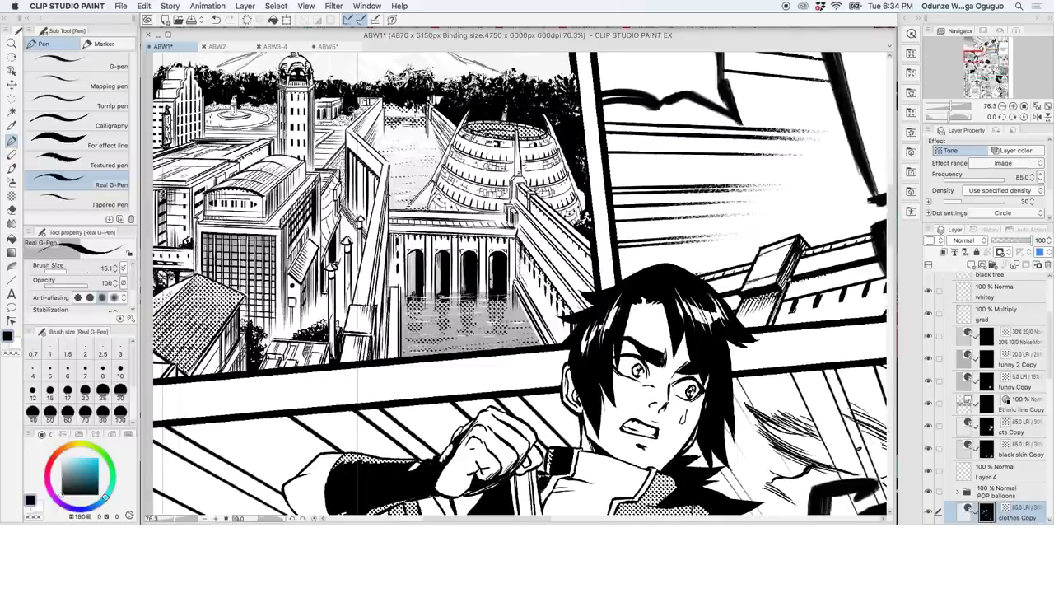
scroll(383, 157, "down", 1)
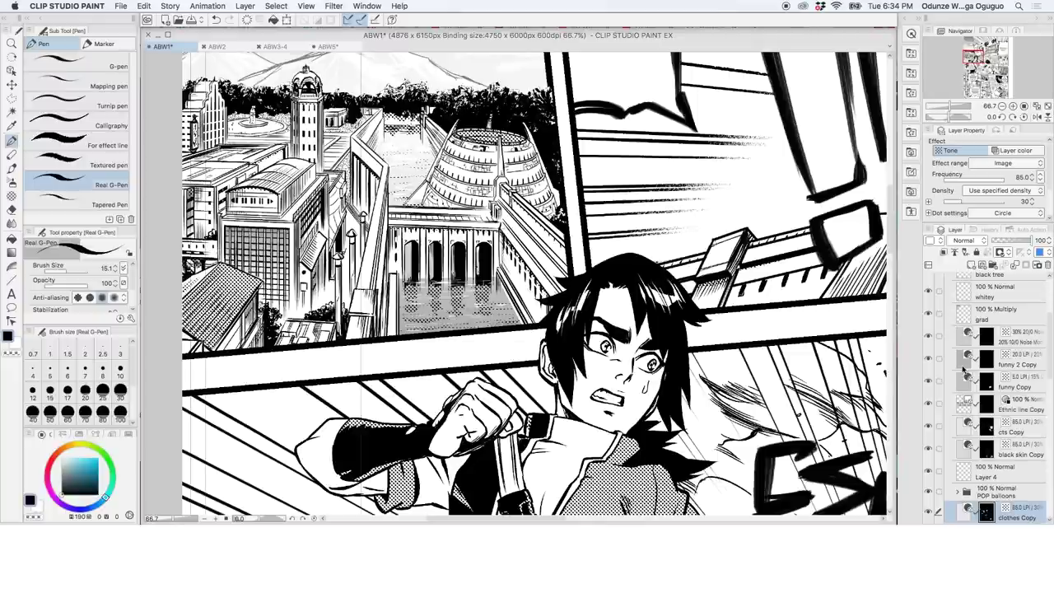
Step: Collapse the Frame 8 folder and compare the sketch and inks layers inside Frame 3 by toggling their visibility
scroll(1044, 403, "down", 5)
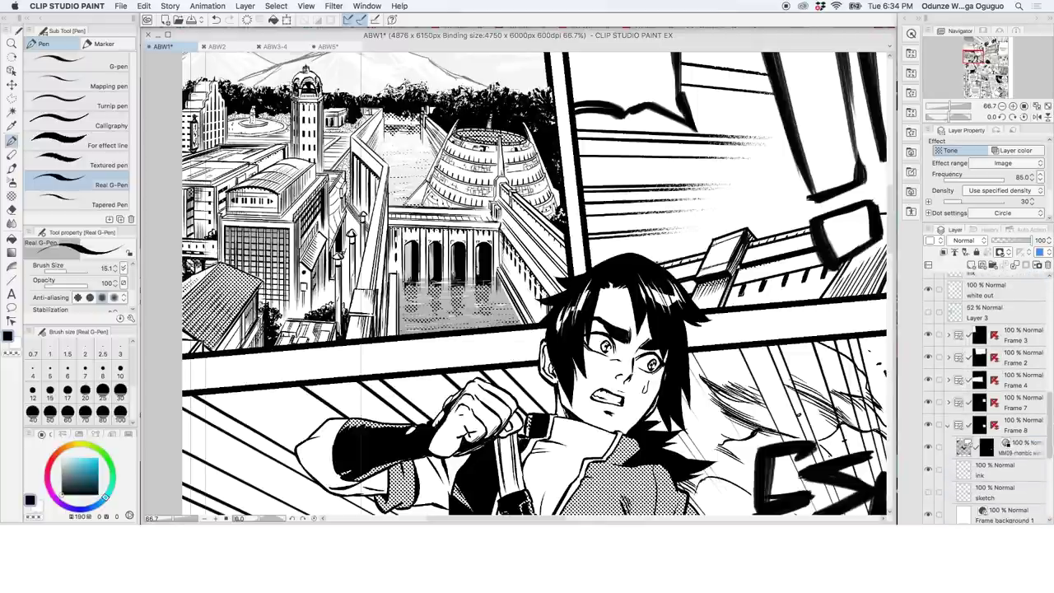
left_click(949, 425)
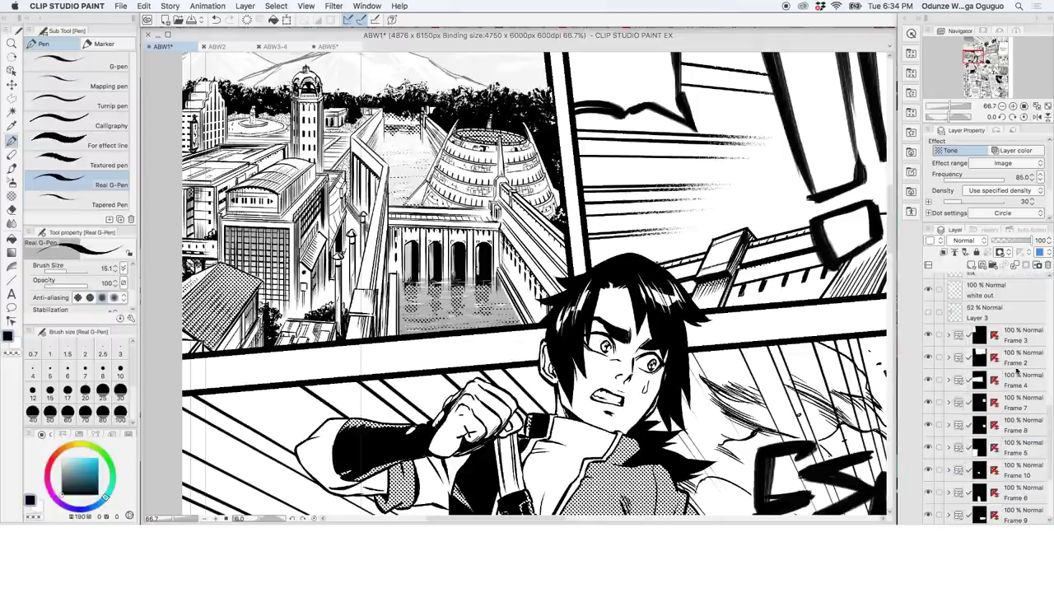
scroll(755, 273, "down", 6)
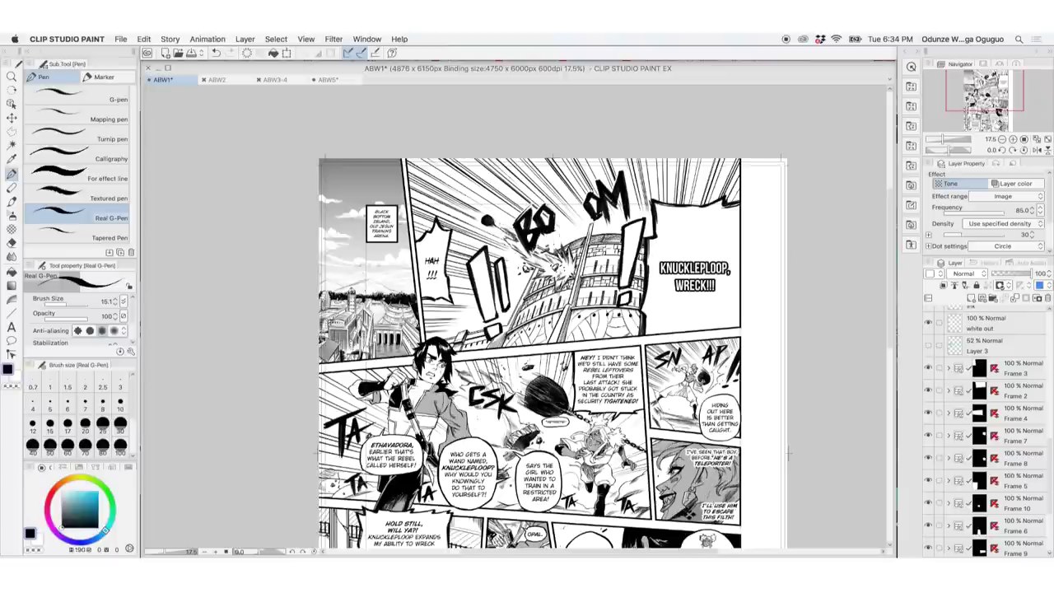
scroll(366, 294, "up", 3)
left_click(948, 367)
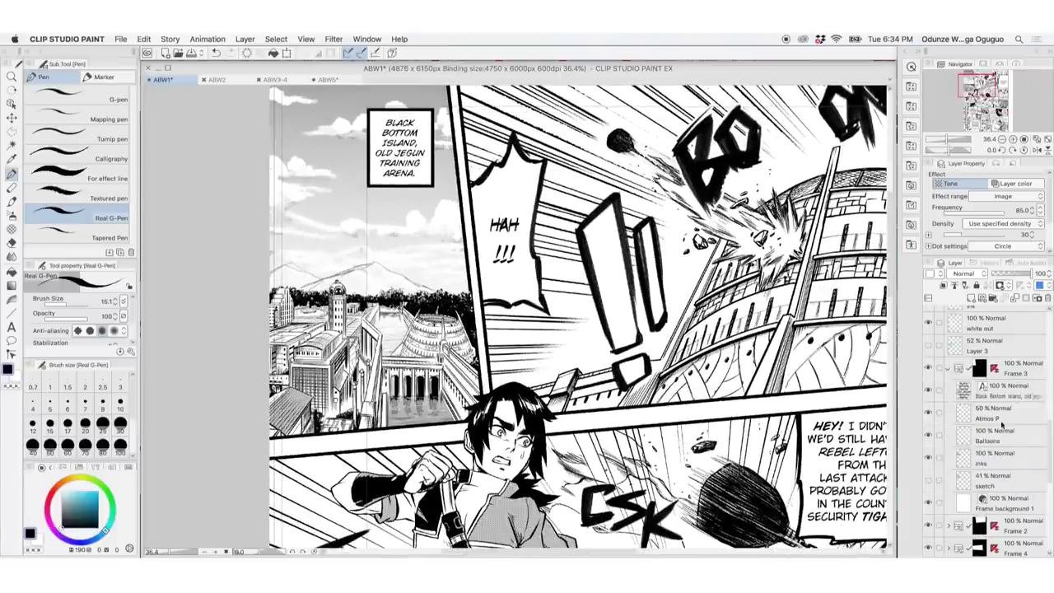
left_click(929, 481)
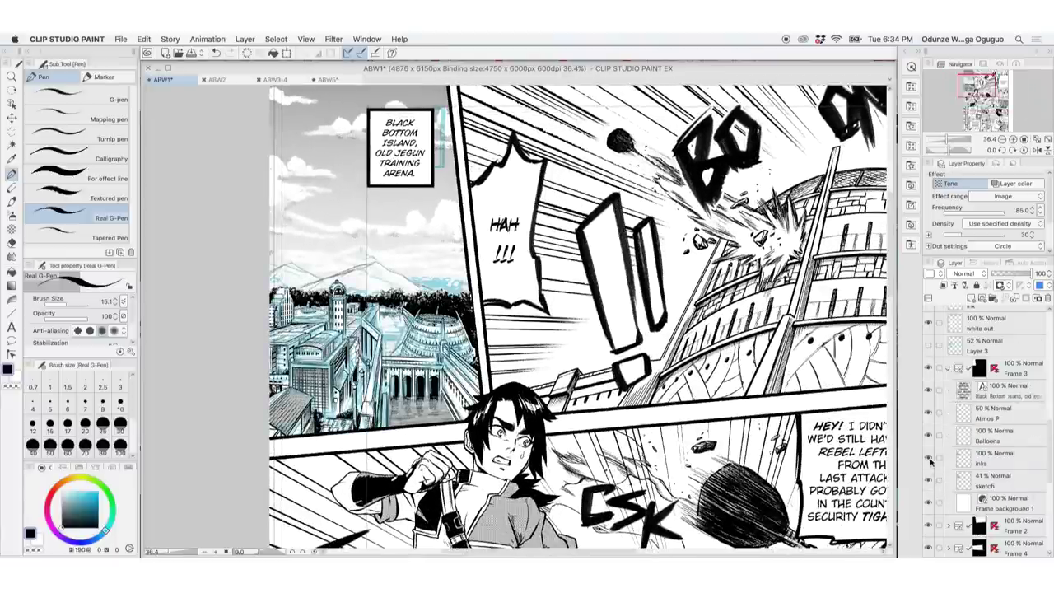
left_click(930, 462)
left_click(929, 461)
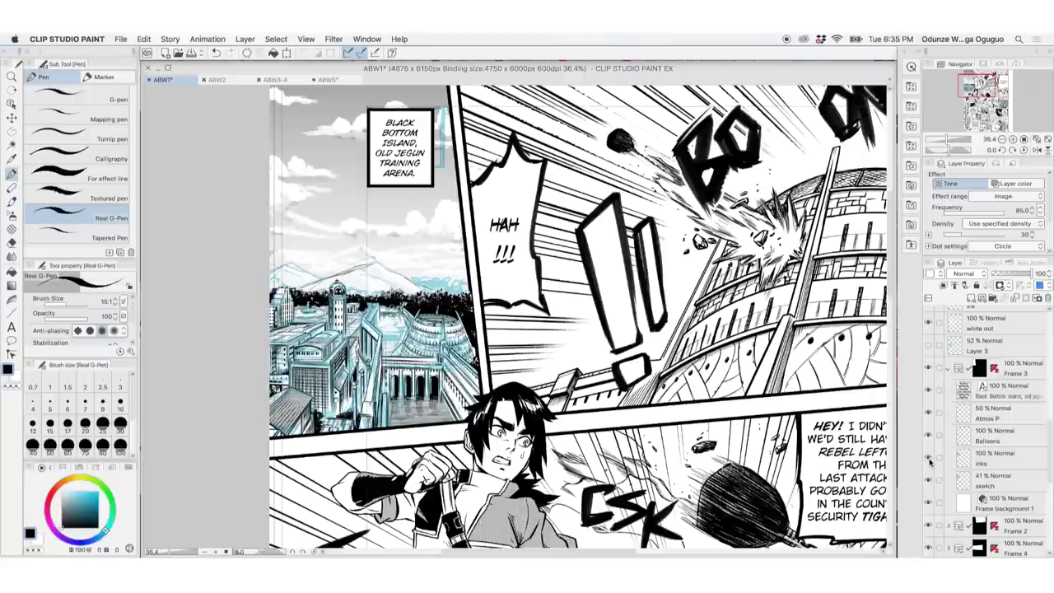
left_click(929, 480)
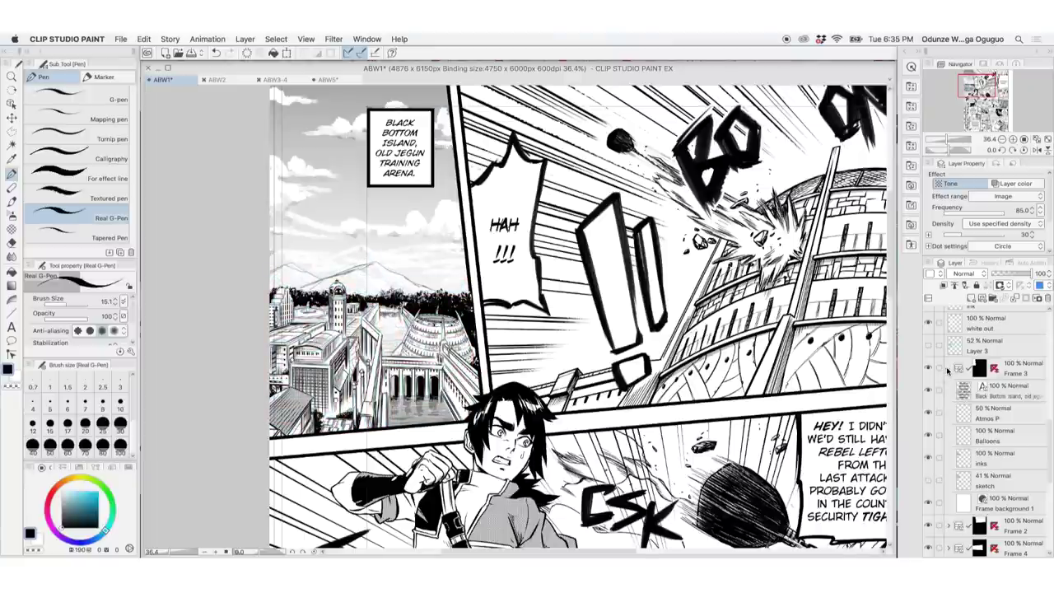
left_click(949, 369)
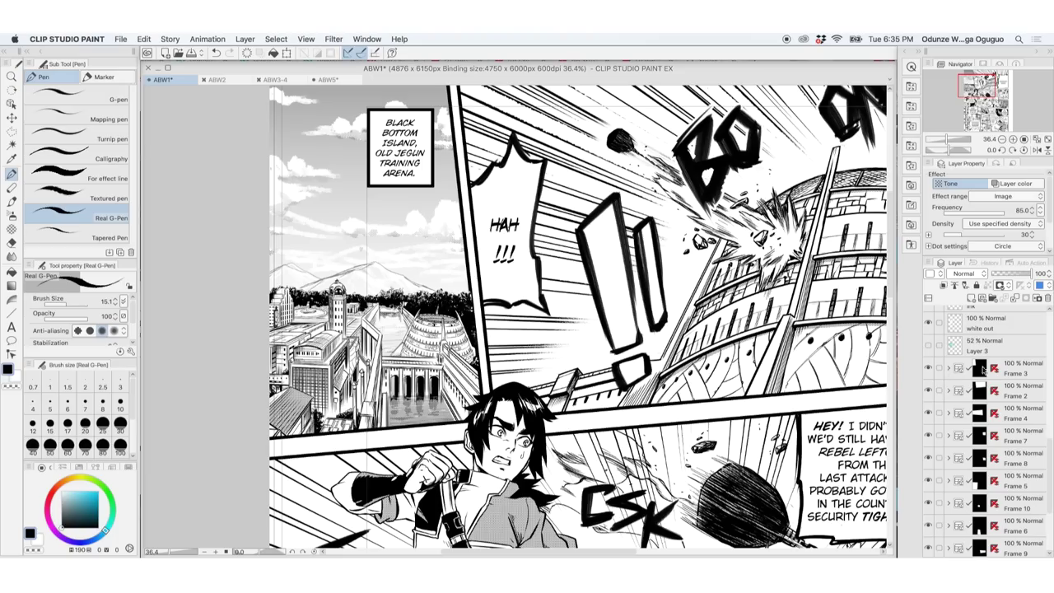
Step: Examine the line work and tones on ABW1 around the dark-haired character, the city and the arena panels
left_click_drag(890, 283, 891, 319)
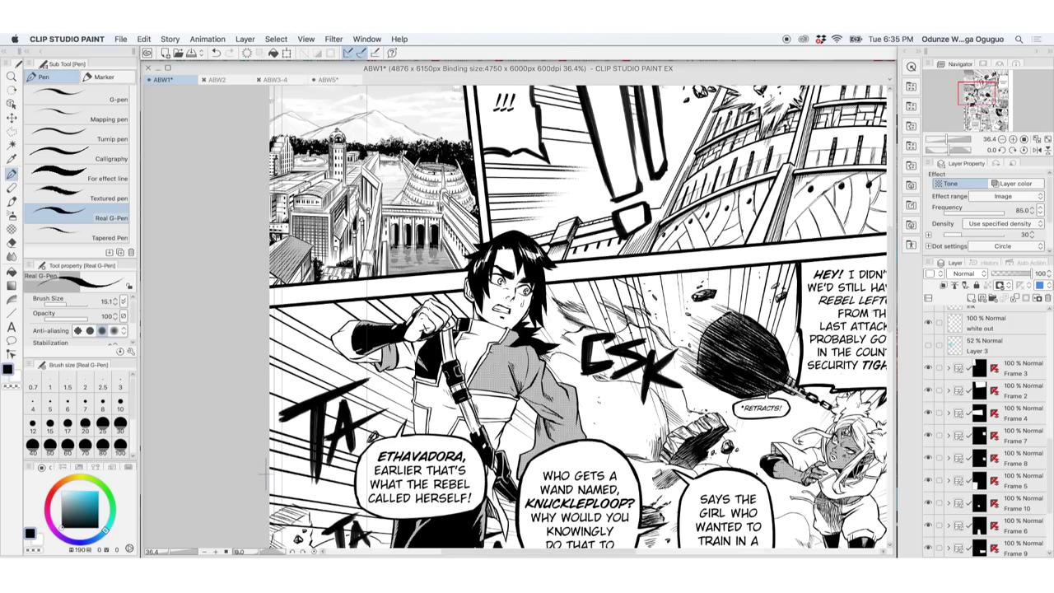
scroll(676, 321, "down", 2)
scroll(499, 298, "up", 8)
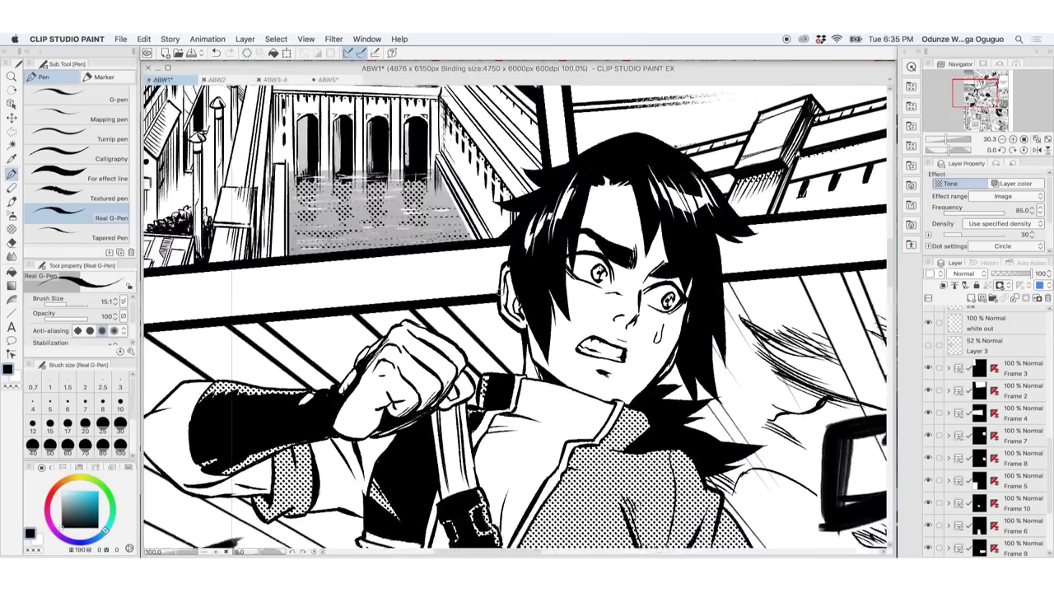
scroll(568, 300, "down", 2)
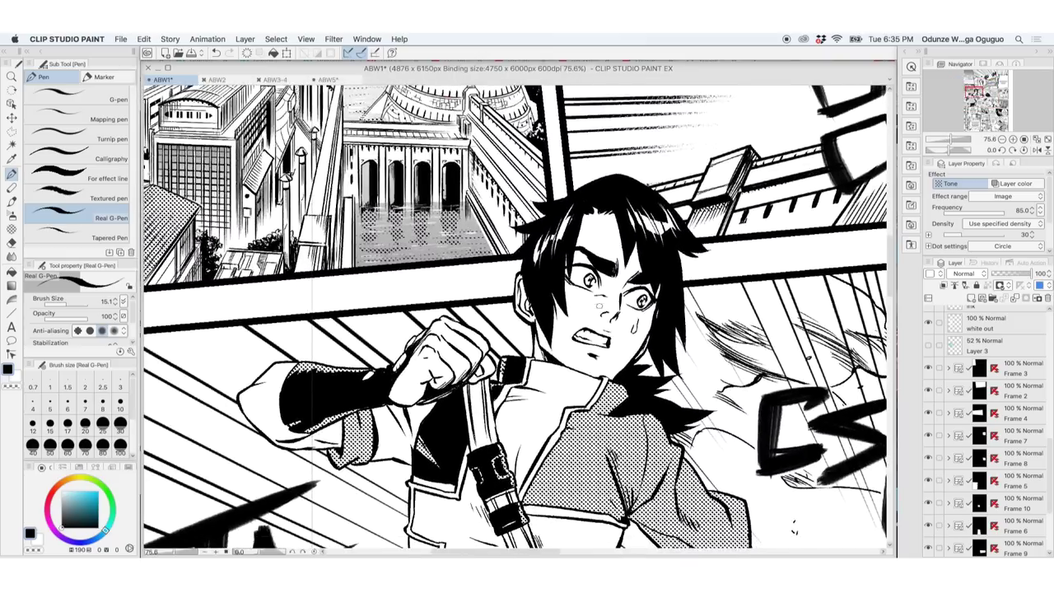
scroll(568, 301, "down", 2)
left_click_drag(513, 552, 533, 552)
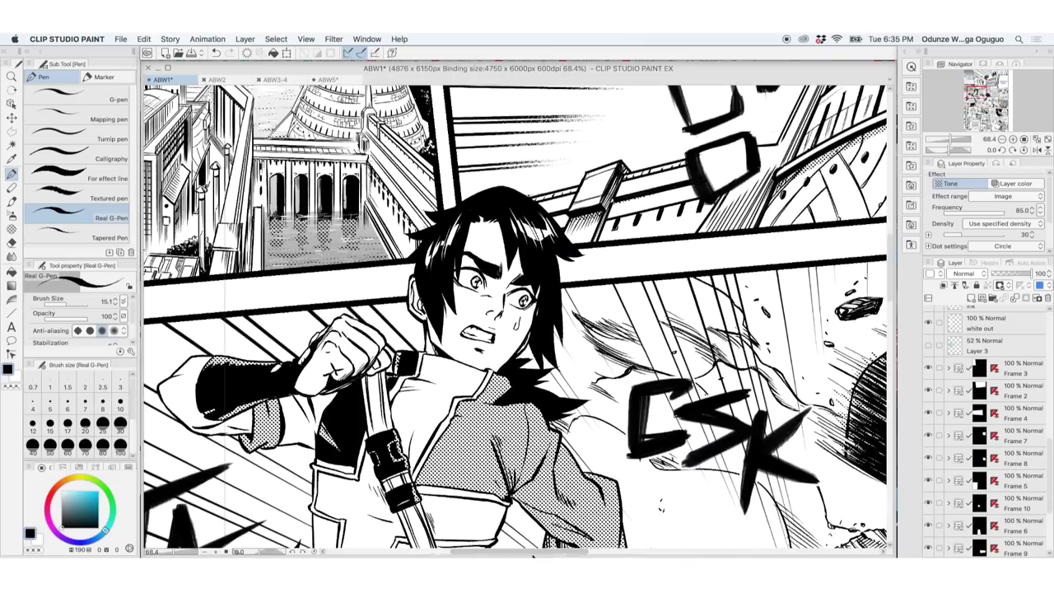
scroll(533, 555, "down", 2)
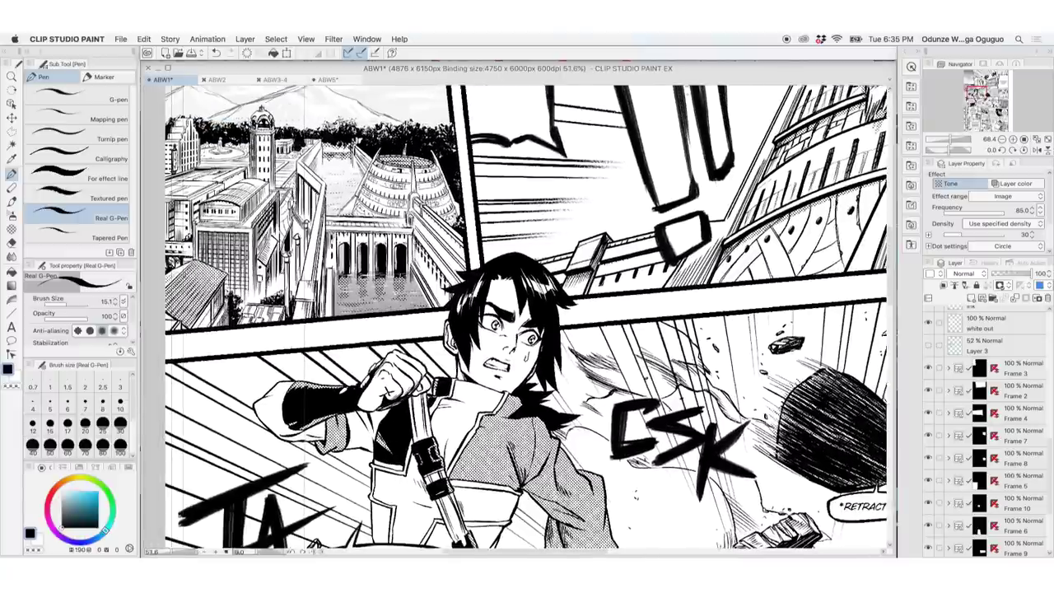
scroll(531, 553, "right", 3)
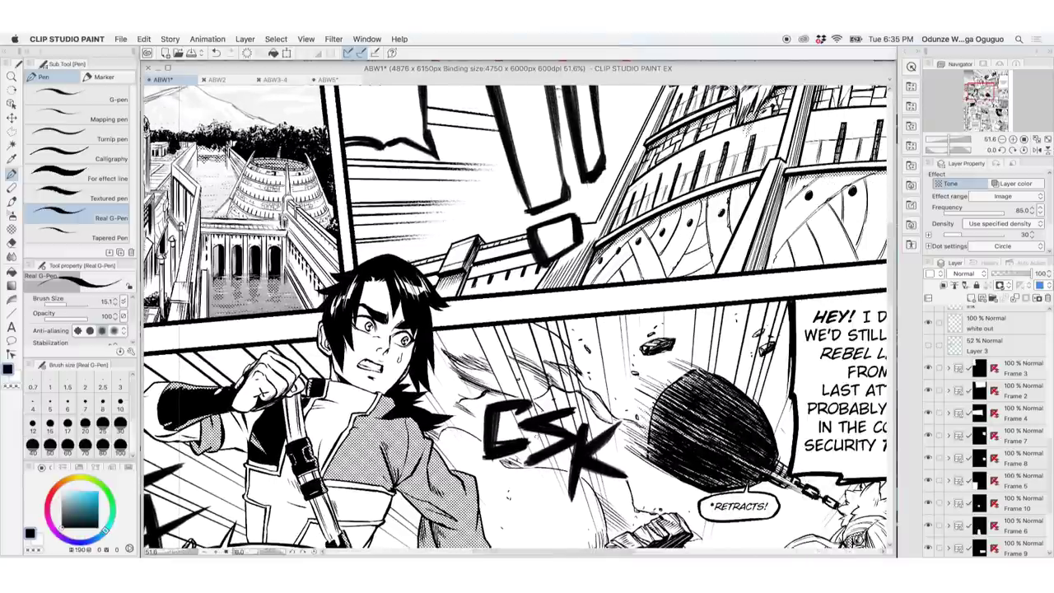
scroll(544, 431, "down", 2)
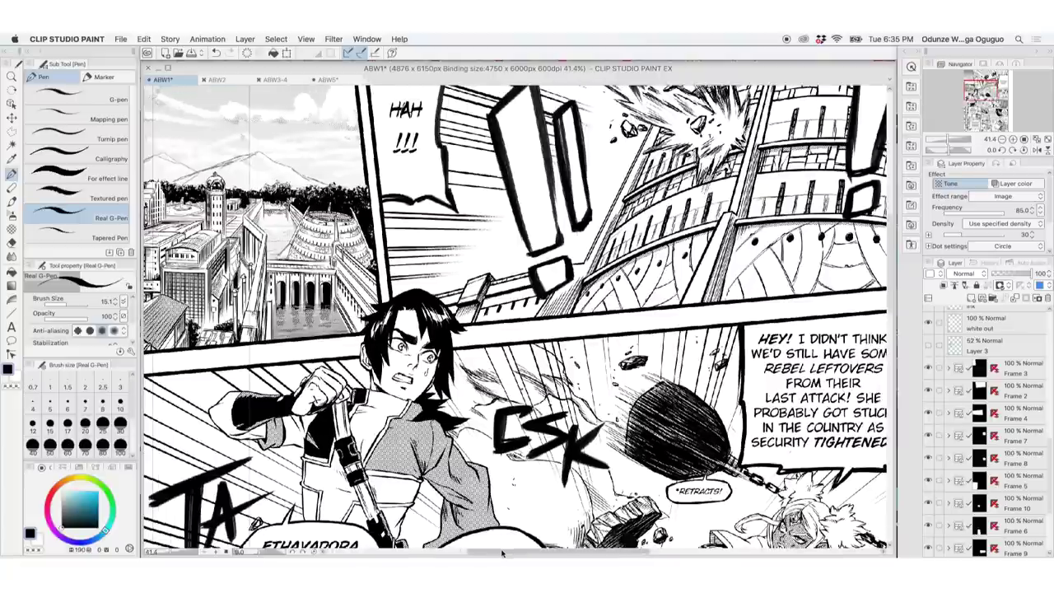
scroll(515, 319, "down", 2)
scroll(516, 319, "down", 1)
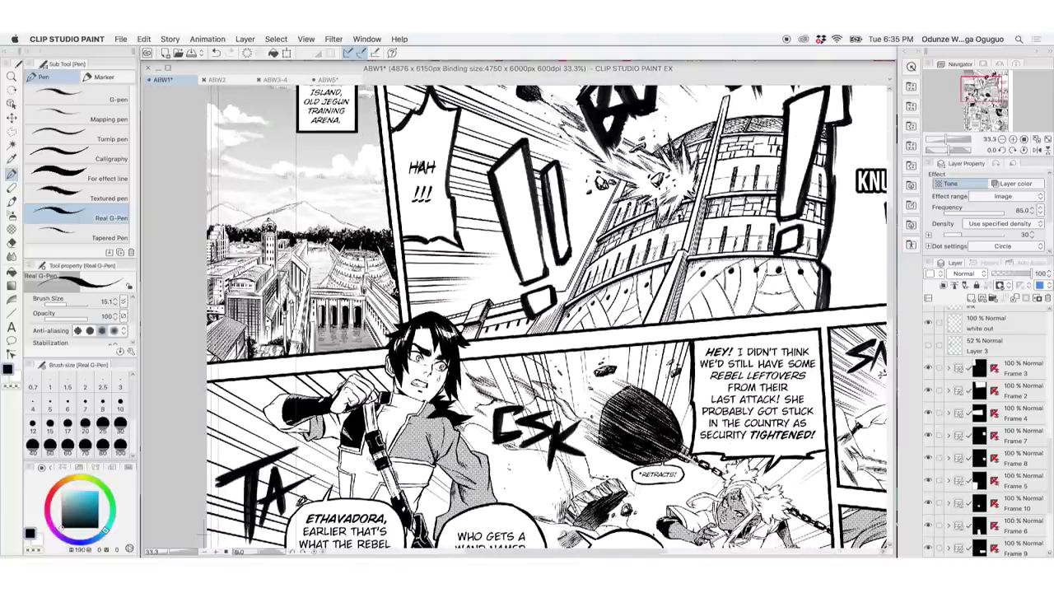
left_click_drag(891, 282, 897, 324)
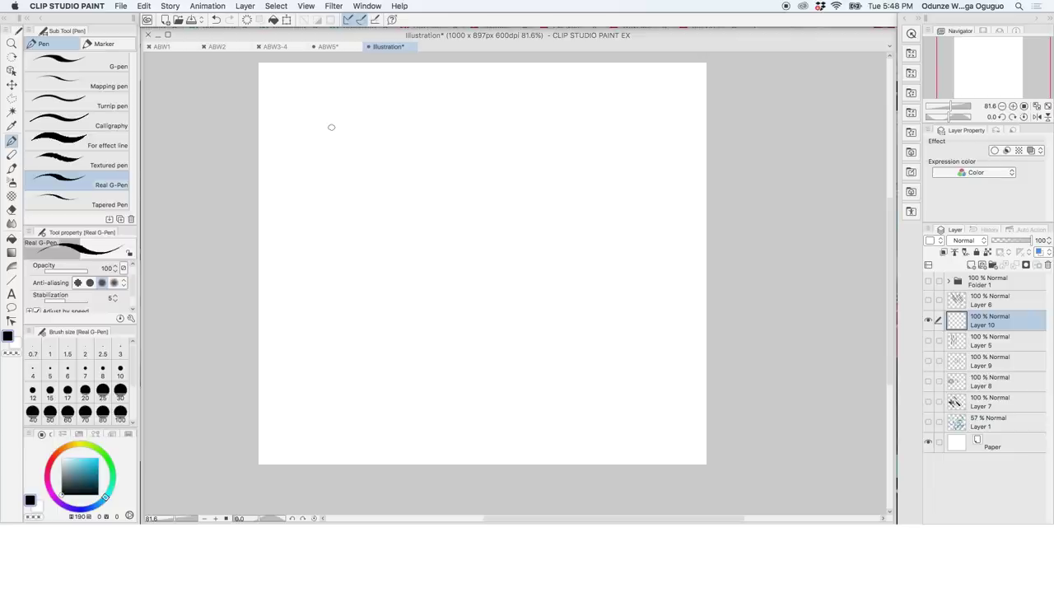
Step: Draw a long near-vertical stroke of varying width and a circle with the Real G-Pen, and set its stabilization to 6
left_click_drag(332, 125, 351, 446)
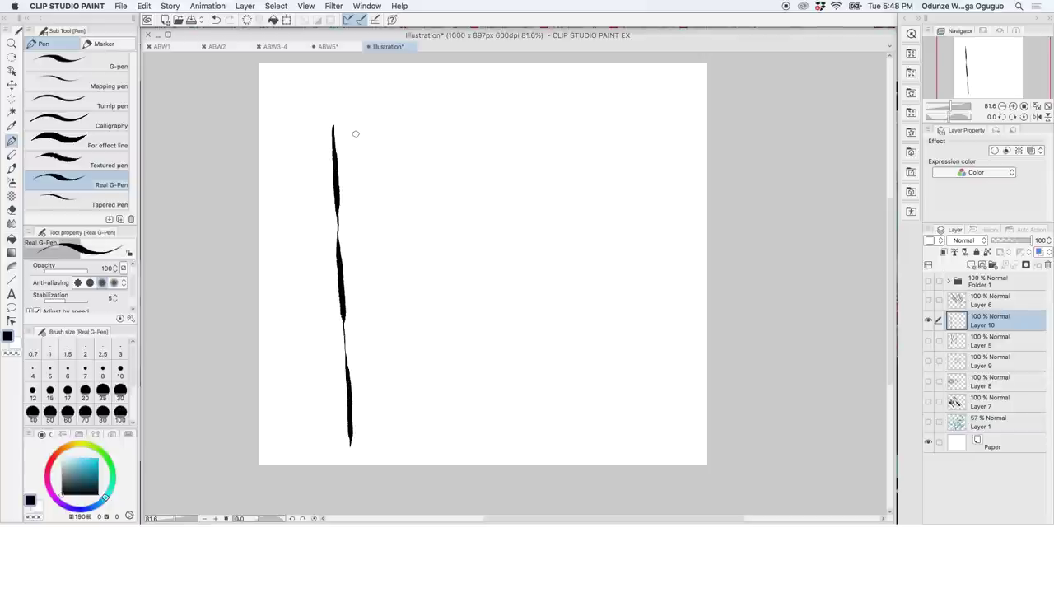
mouse_move(402, 130)
left_mouse_down()
mouse_move(365, 165)
mouse_move(371, 196)
mouse_move(404, 214)
mouse_move(439, 200)
mouse_move(444, 177)
mouse_move(429, 141)
mouse_move(401, 131)
left_mouse_up()
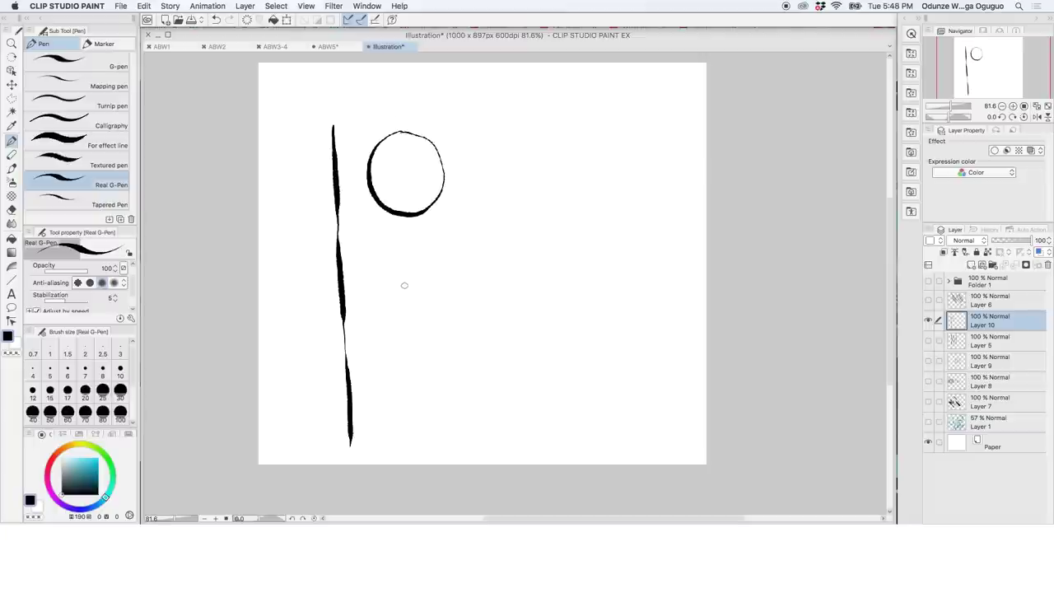
left_click(115, 298)
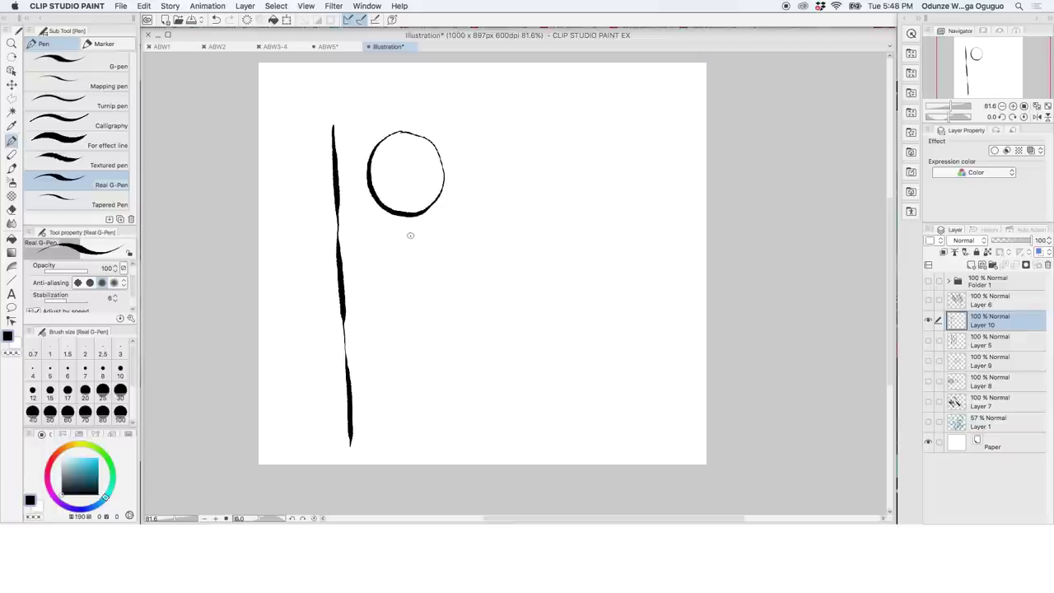
Step: Draw a short wavy stroke below the circle and three tall S-curves of varying width beside it, using the G-pen for the tall curves
mouse_move(410, 235)
left_mouse_down()
mouse_move(408, 271)
mouse_move(430, 349)
mouse_move(411, 393)
mouse_move(438, 432)
left_mouse_up()
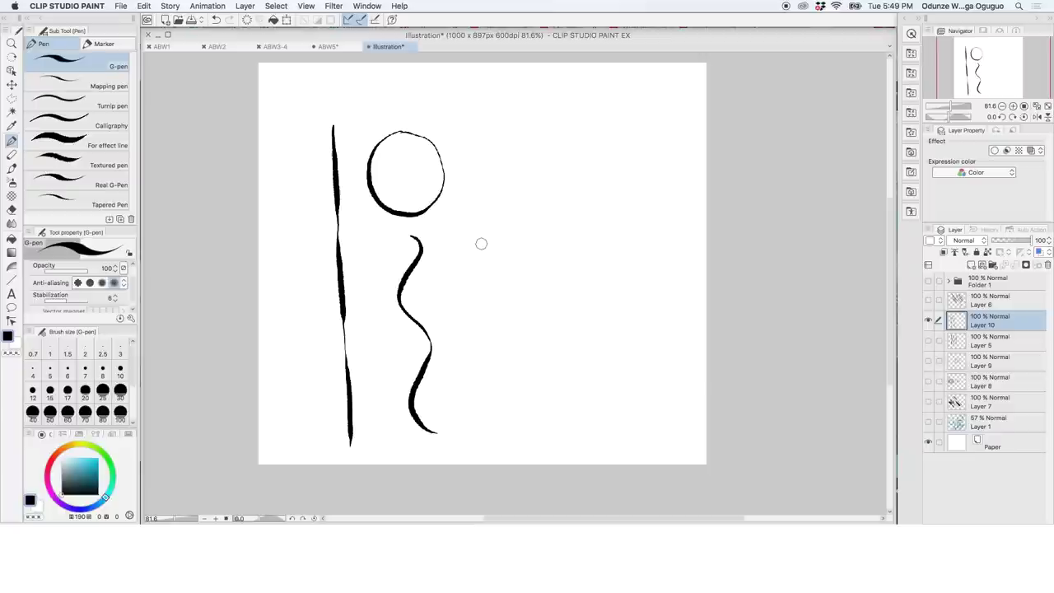
mouse_move(483, 136)
left_mouse_down()
mouse_move(494, 173)
mouse_move(476, 247)
mouse_move(531, 338)
mouse_move(529, 391)
mouse_move(494, 449)
left_mouse_up()
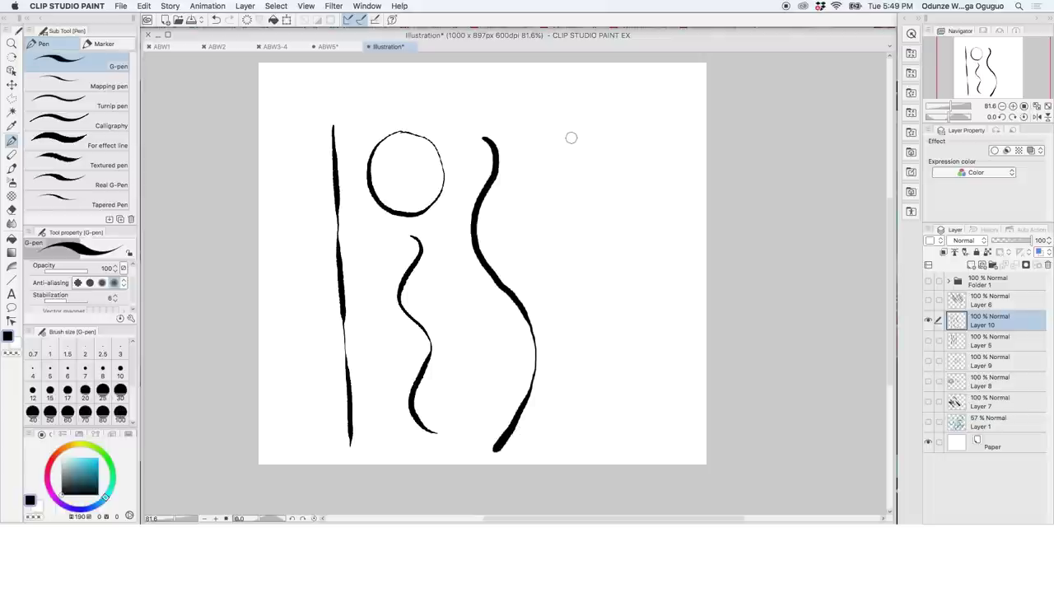
mouse_move(571, 137)
left_mouse_down()
mouse_move(564, 248)
mouse_move(616, 374)
mouse_move(562, 451)
left_mouse_up()
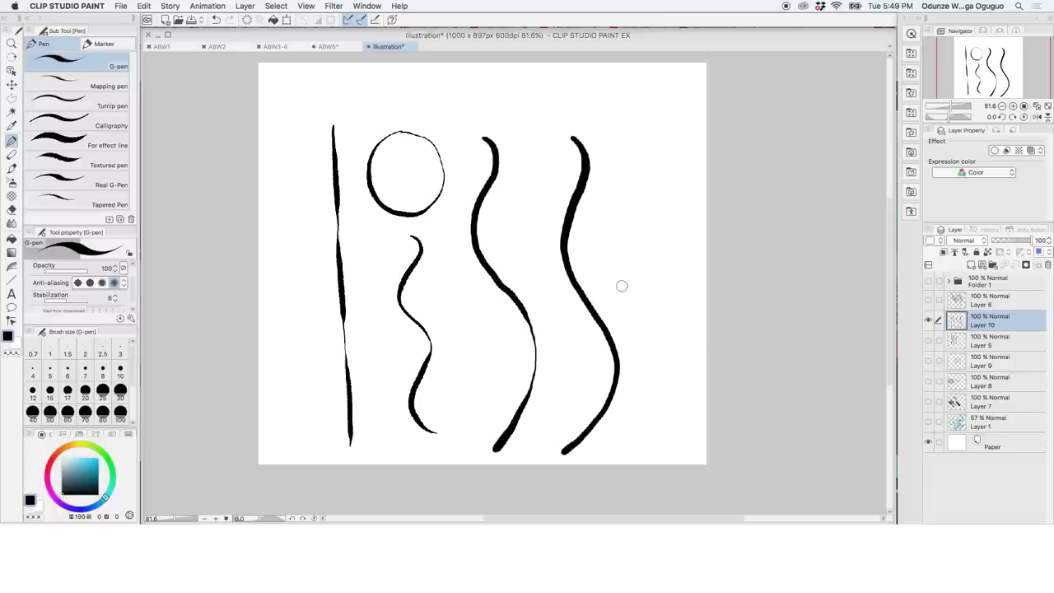
mouse_move(648, 141)
left_mouse_down()
mouse_move(646, 313)
mouse_move(668, 392)
mouse_move(628, 445)
left_mouse_up()
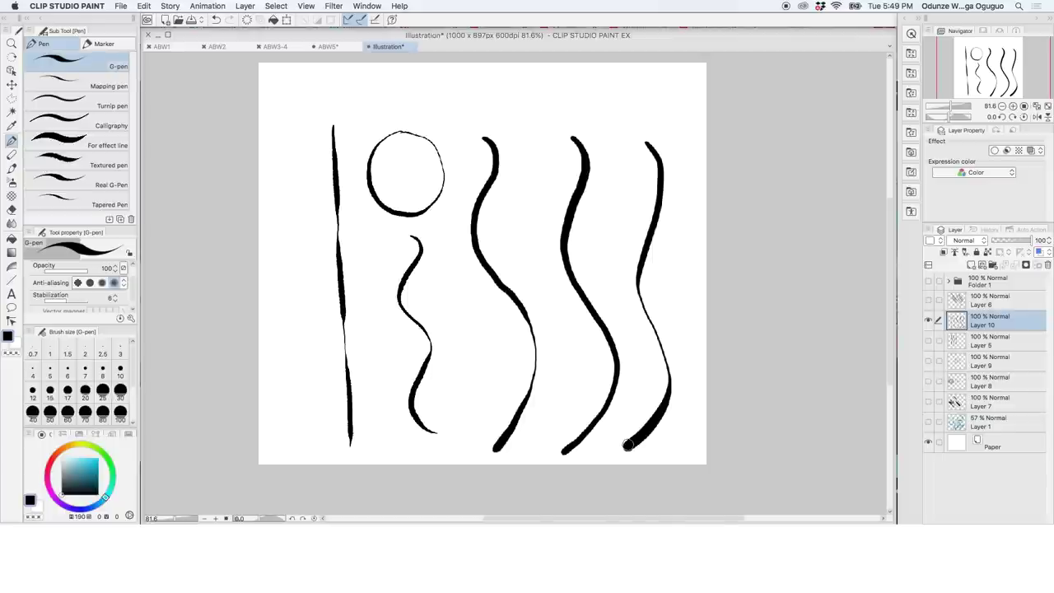
Step: On Layer 11, ink one thick tapered G-pen stroke down the fringe of the blue character sketch
left_click_drag(517, 80, 580, 231)
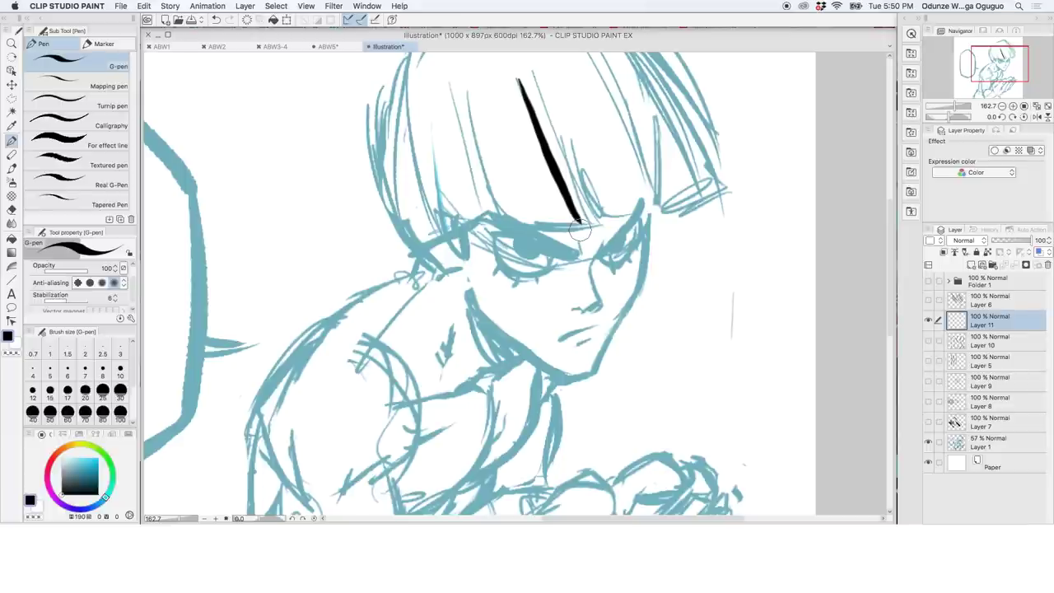
scroll(504, 270, "down", 4)
scroll(504, 270, "down", 3)
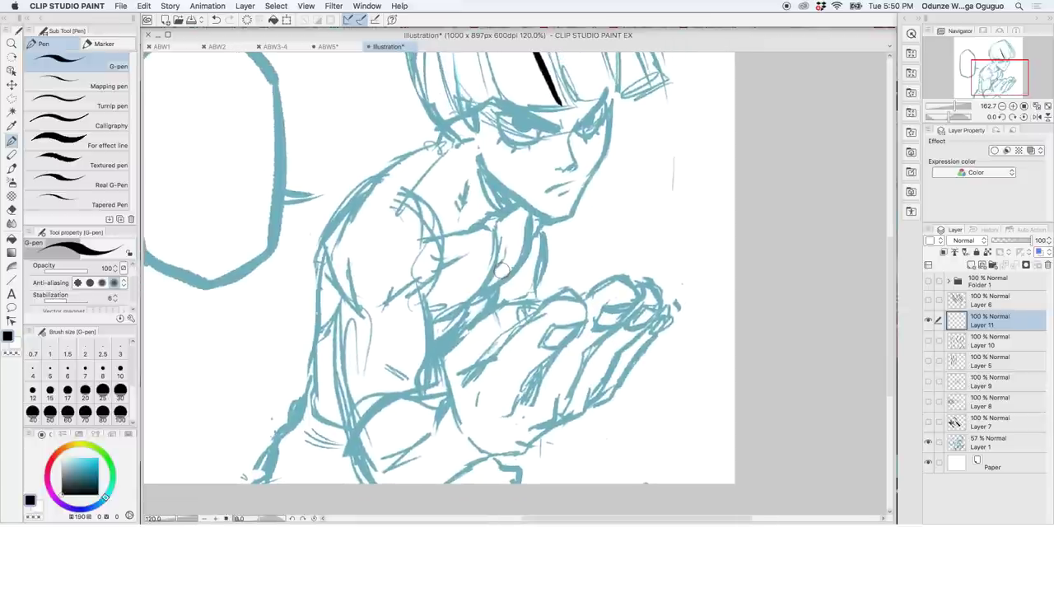
Step: Try inking the back and arm contour as one long stroke between two cross marks, and add dividing marks across it
left_click_drag(431, 142, 432, 155)
left_click_drag(300, 389, 315, 403)
left_click_drag(314, 387, 299, 405)
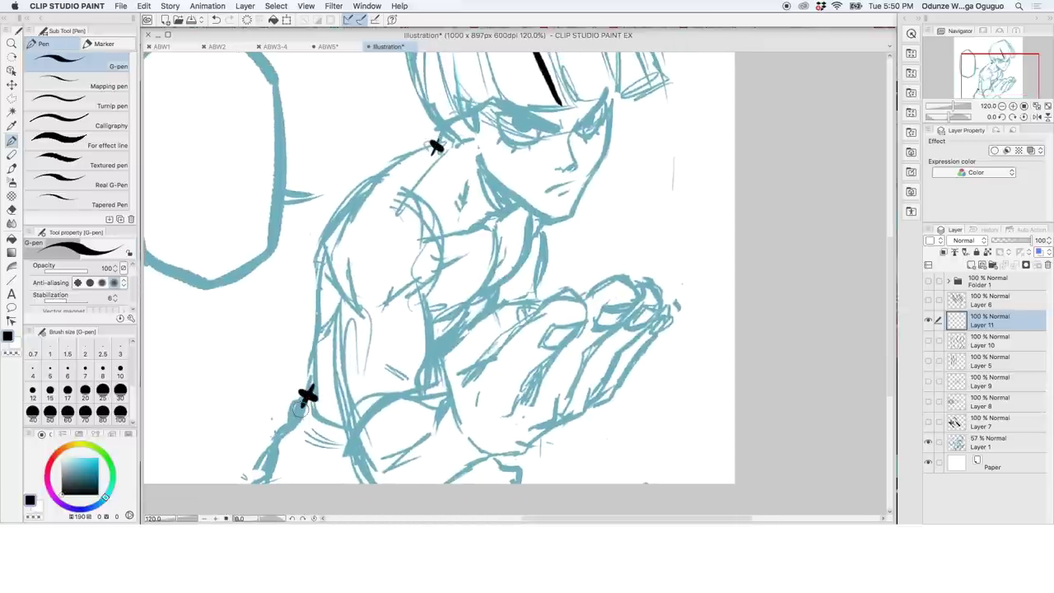
mouse_move(435, 146)
left_mouse_down()
mouse_move(349, 211)
mouse_move(317, 333)
mouse_move(312, 412)
left_mouse_up()
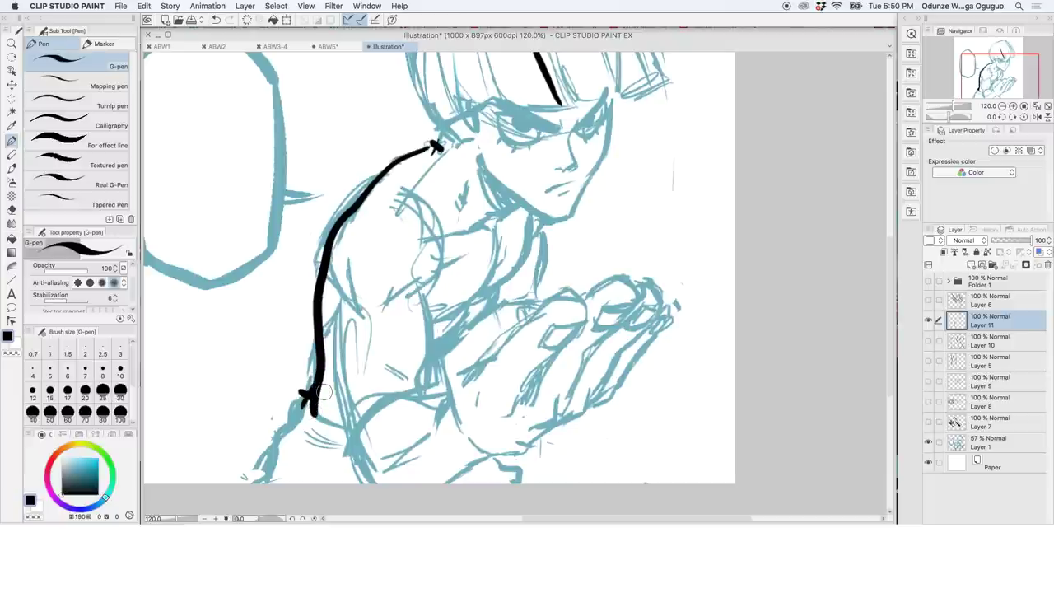
left_click_drag(343, 180, 383, 210)
left_click_drag(308, 256, 350, 260)
left_click_drag(290, 354, 350, 363)
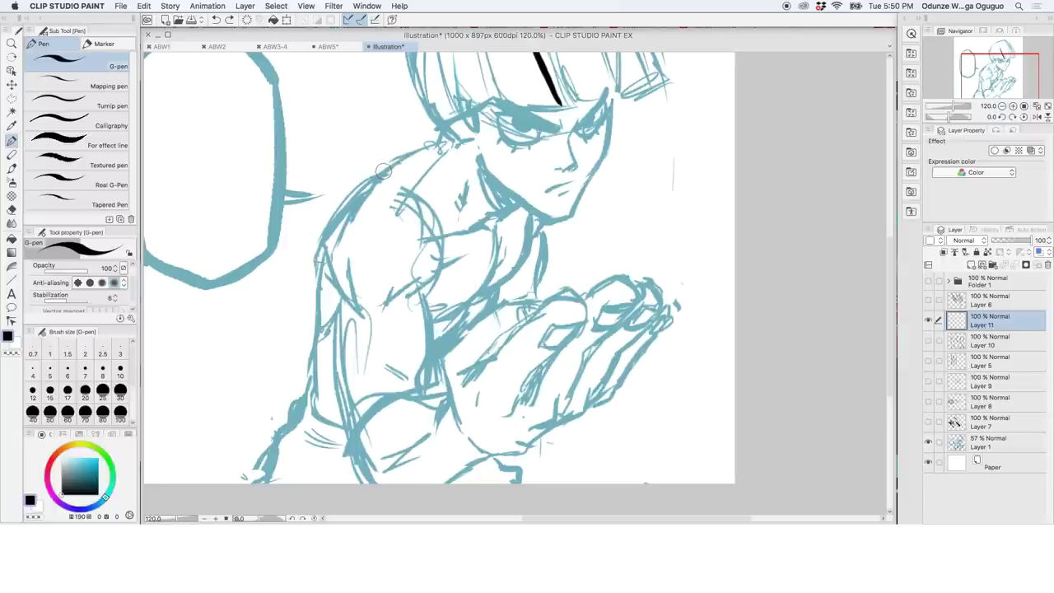
Step: Try inking the same contour from neck to elbow in short joined segments, and undo those strokes
left_click_drag(377, 178, 436, 143)
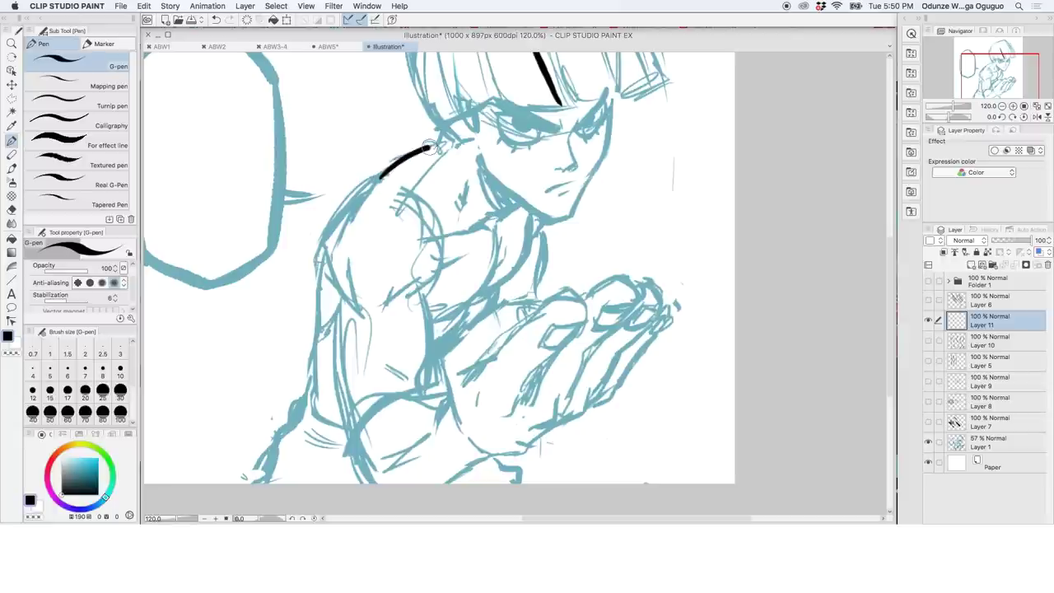
mouse_move(380, 177)
left_mouse_down()
mouse_move(321, 263)
mouse_move(314, 397)
left_mouse_up()
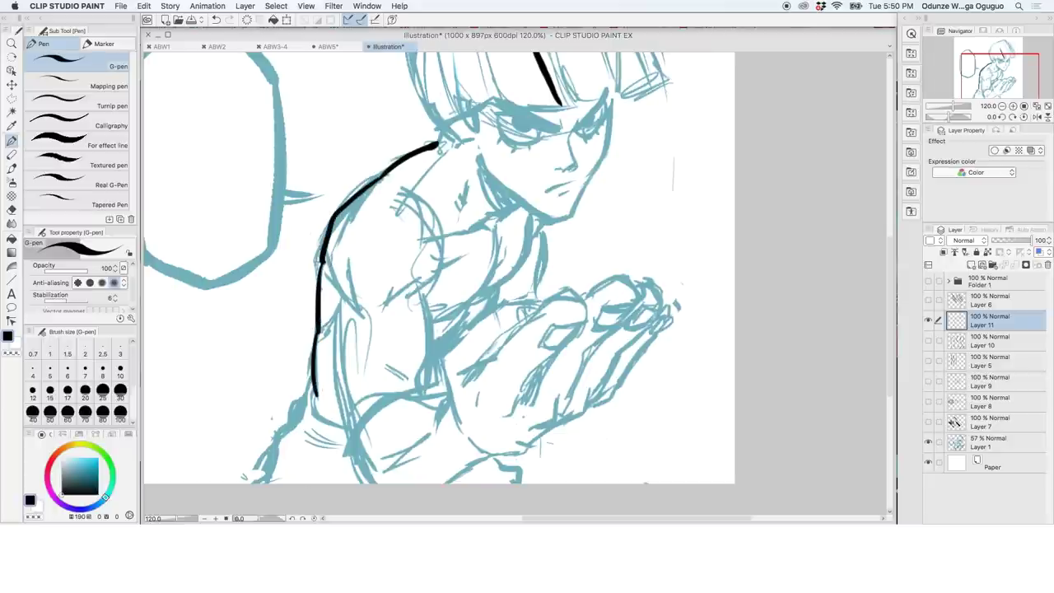
key("super+z")
key("super+z")
key("super+z")
key("super+z")
key("super+z")
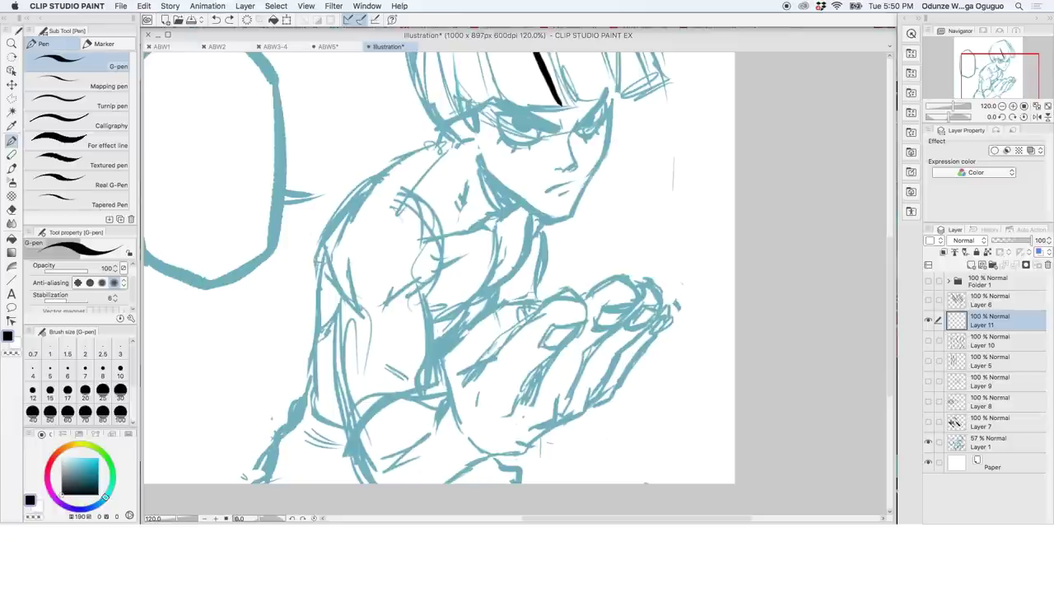
Step: Set the G-pen brush size to 15 and ink the shoulder contour from the neck to the upper arm
left_click_drag(132, 283, 131, 268)
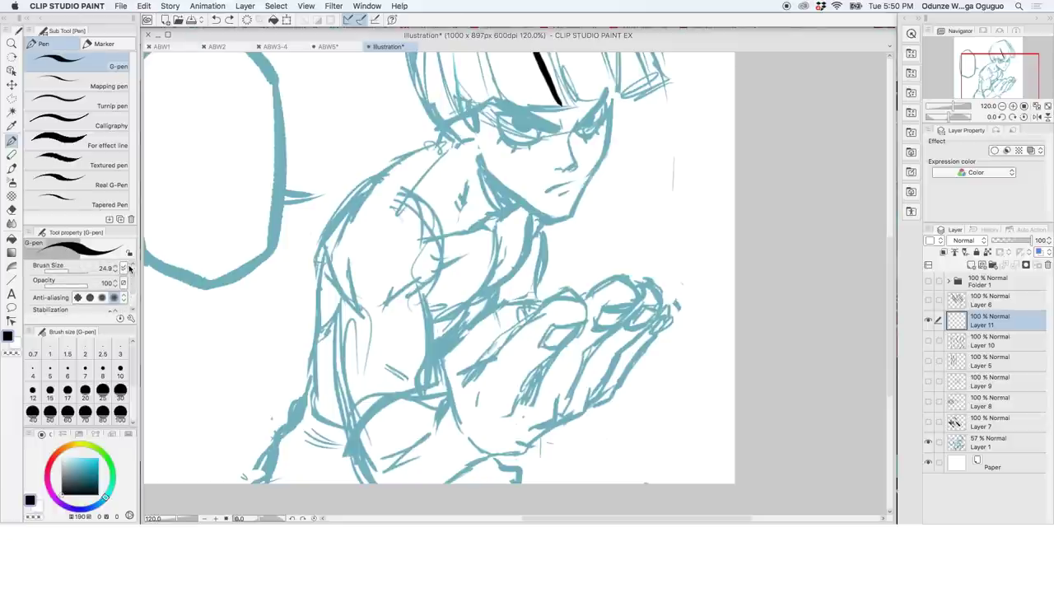
left_click(55, 272)
mouse_move(435, 147)
left_mouse_down()
mouse_move(347, 210)
mouse_move(322, 265)
left_mouse_up()
Step: Draw straight, curved and looping practice strokes on both sides of the figure, and undo them all
left_click_drag(643, 141, 642, 189)
left_click_drag(666, 146, 663, 216)
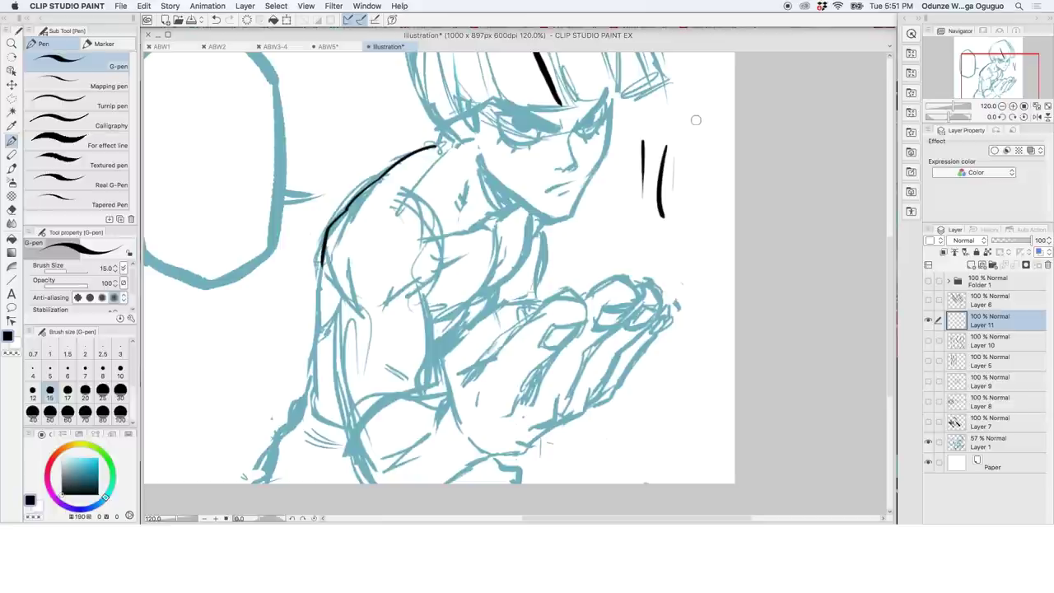
left_click_drag(696, 98, 716, 442)
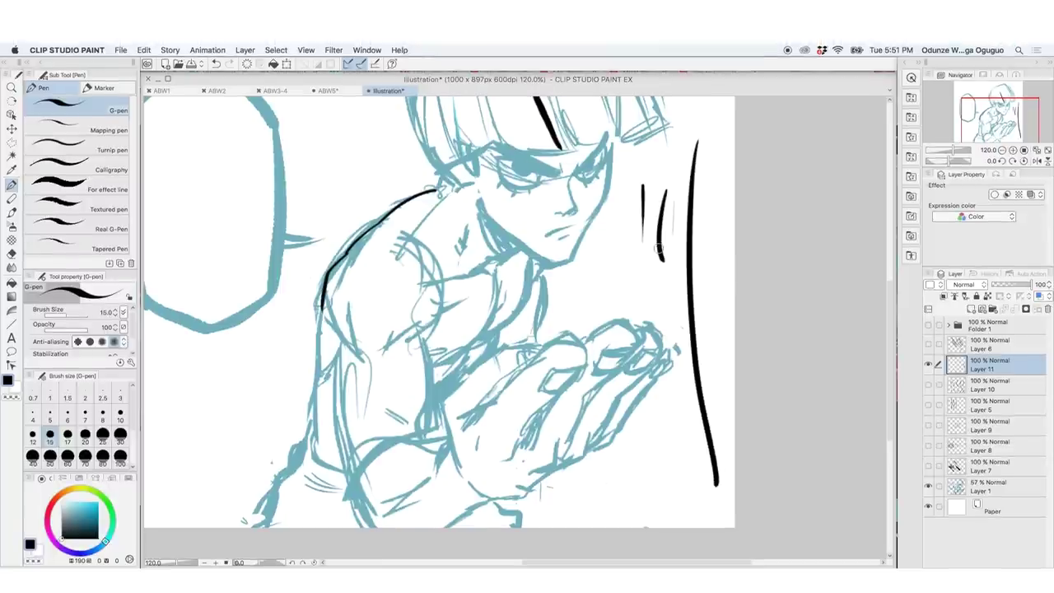
mouse_move(291, 153)
left_mouse_down()
mouse_move(278, 278)
mouse_move(246, 351)
mouse_move(302, 419)
mouse_move(222, 440)
mouse_move(205, 234)
mouse_move(182, 257)
mouse_move(223, 319)
left_mouse_up()
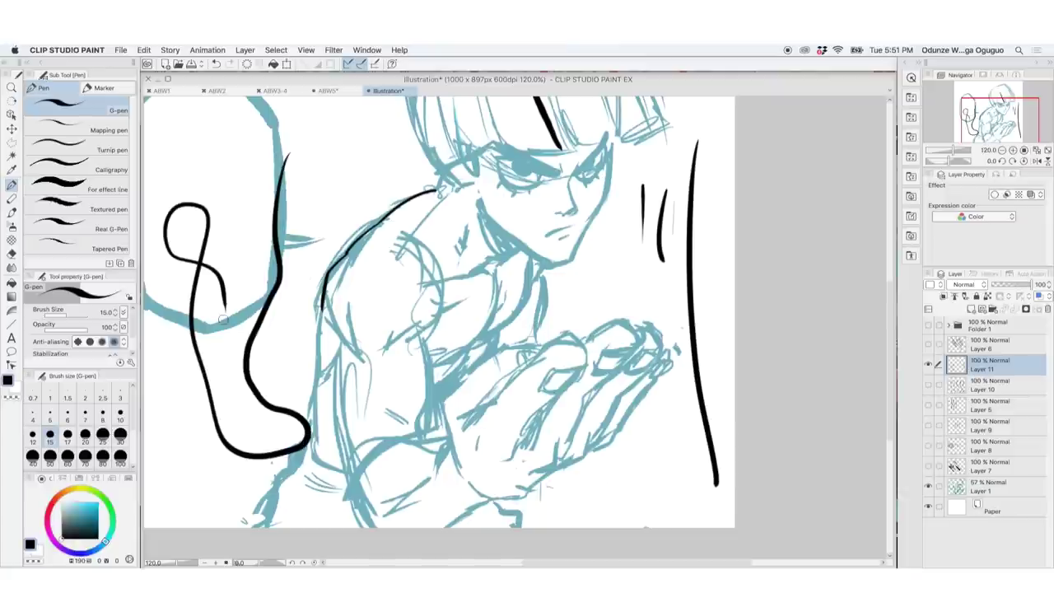
mouse_move(313, 170)
left_mouse_down()
mouse_move(304, 264)
mouse_move(273, 356)
left_mouse_up()
mouse_move(293, 397)
left_mouse_down()
mouse_move(324, 449)
mouse_move(305, 483)
left_mouse_up()
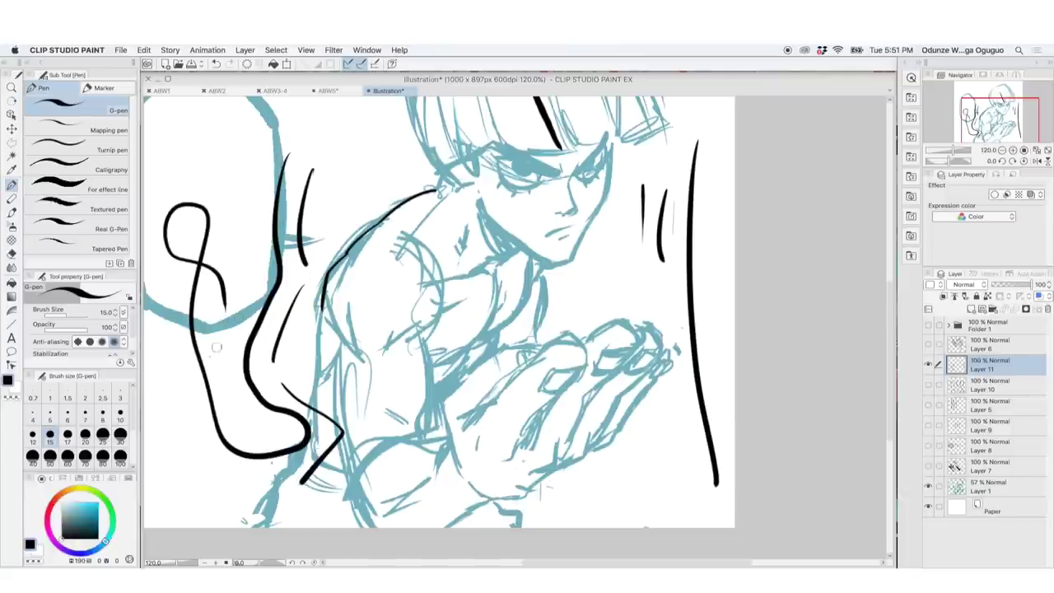
key("super+z")
key("super+z")
key("super+z")
key("super+z")
key("super+z")
key("super+z")
key("super+z")
Step: Draw short curved and angular practice strokes beside the face and hands, reducing the brush size to 11.7 for the later ones
left_click_drag(633, 191, 626, 263)
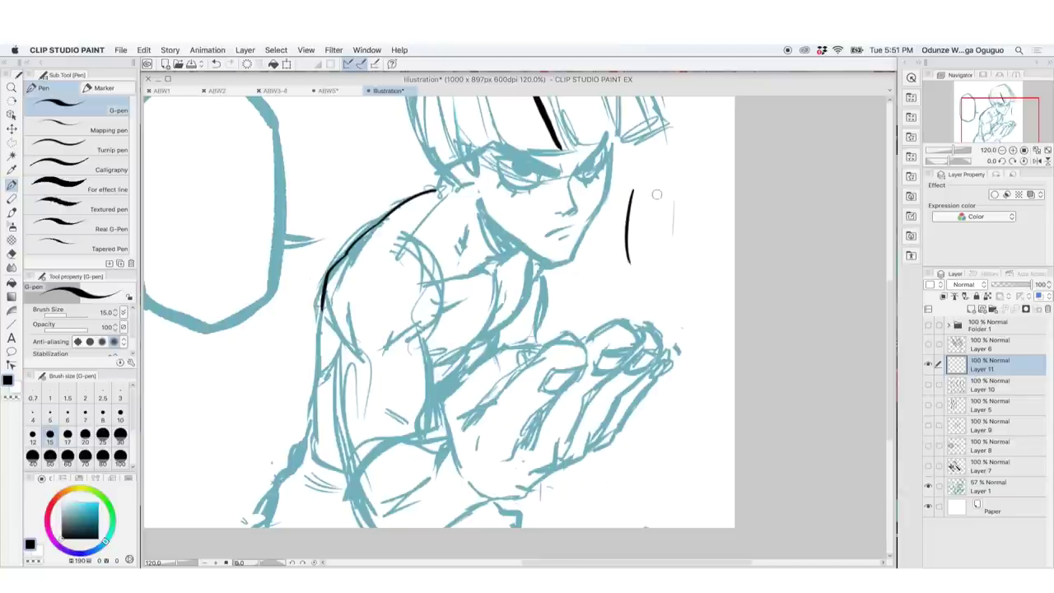
left_click_drag(658, 191, 649, 265)
mouse_move(707, 205)
left_mouse_down()
mouse_move(683, 219)
mouse_move(680, 260)
mouse_move(678, 249)
left_mouse_up()
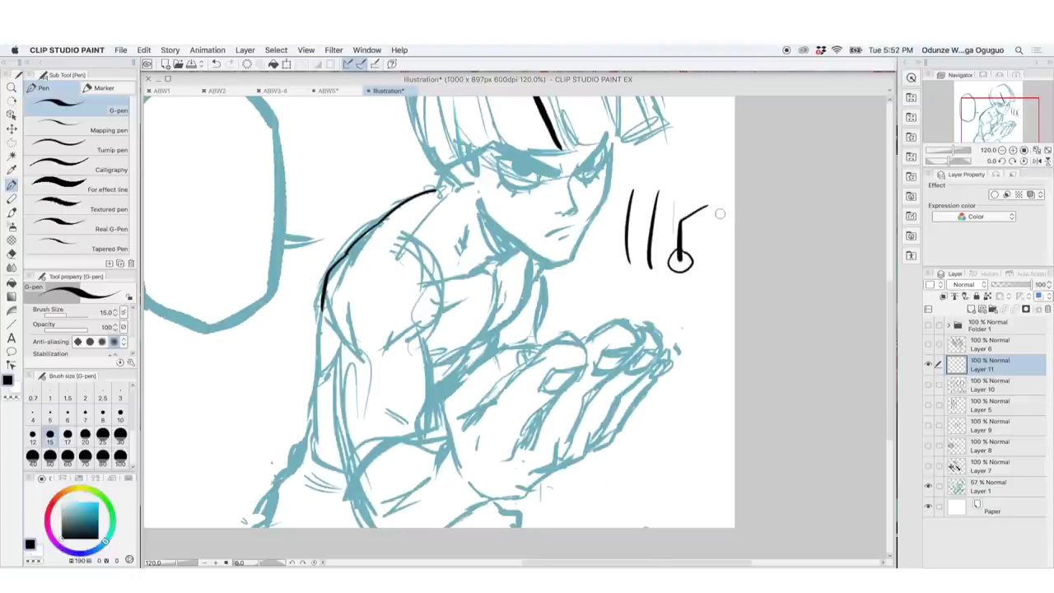
mouse_move(708, 282)
left_mouse_down()
mouse_move(686, 338)
mouse_move(704, 430)
left_mouse_up()
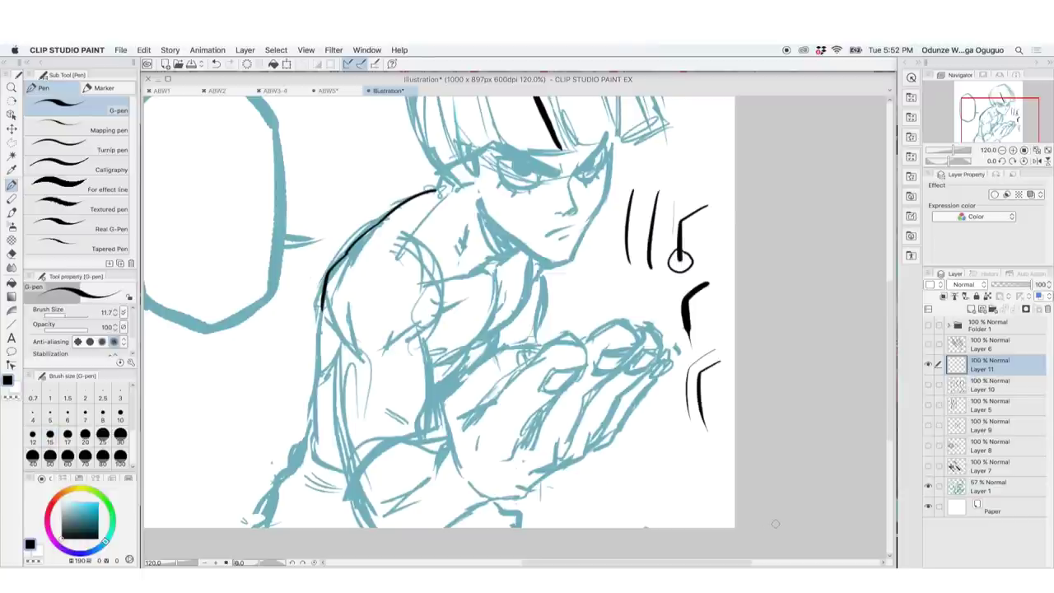
mouse_move(680, 421)
left_mouse_down()
mouse_move(657, 443)
mouse_move(701, 481)
left_mouse_up()
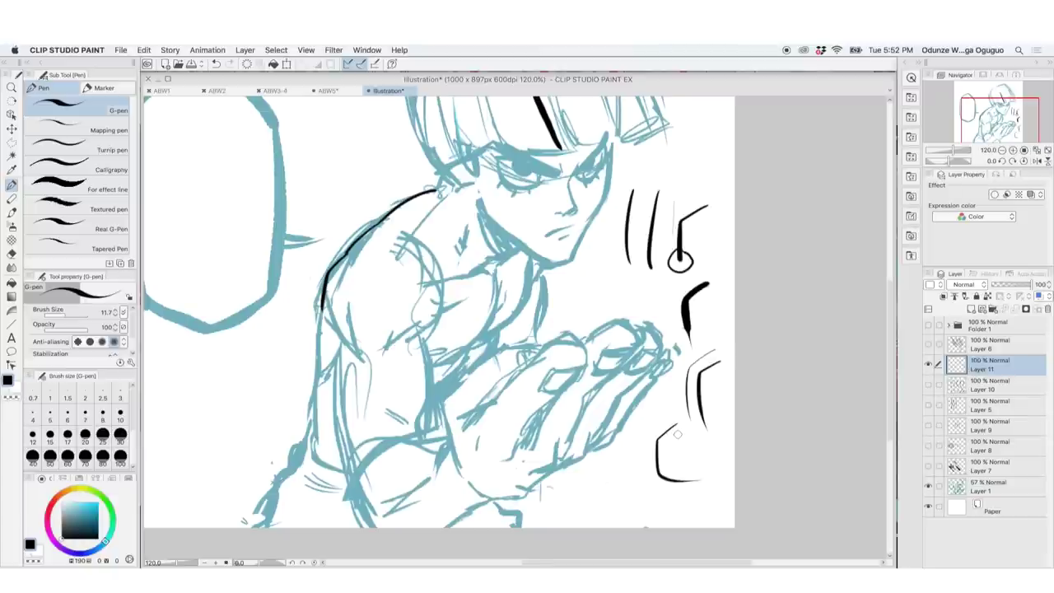
Step: Ink the outer upper-arm contour and the first two fingers of the raised hands, including the fingernails
left_click_drag(322, 309, 317, 444)
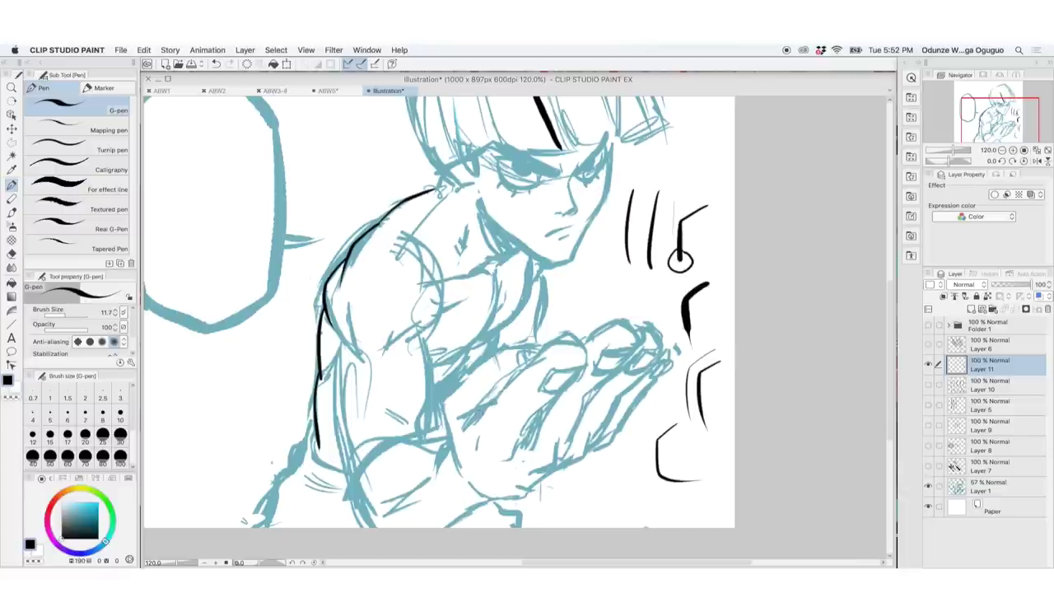
mouse_move(479, 411)
left_mouse_down()
mouse_move(540, 349)
mouse_move(571, 337)
mouse_move(586, 361)
mouse_move(543, 383)
mouse_move(548, 392)
mouse_move(585, 364)
left_mouse_up()
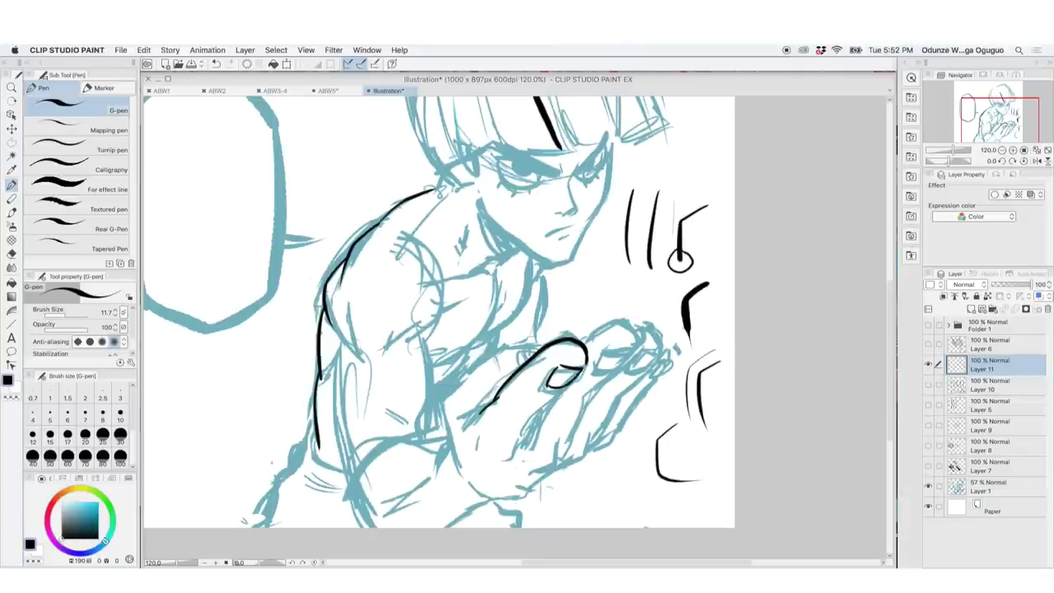
mouse_move(574, 380)
left_mouse_down()
mouse_move(526, 442)
mouse_move(539, 417)
mouse_move(532, 425)
left_mouse_up()
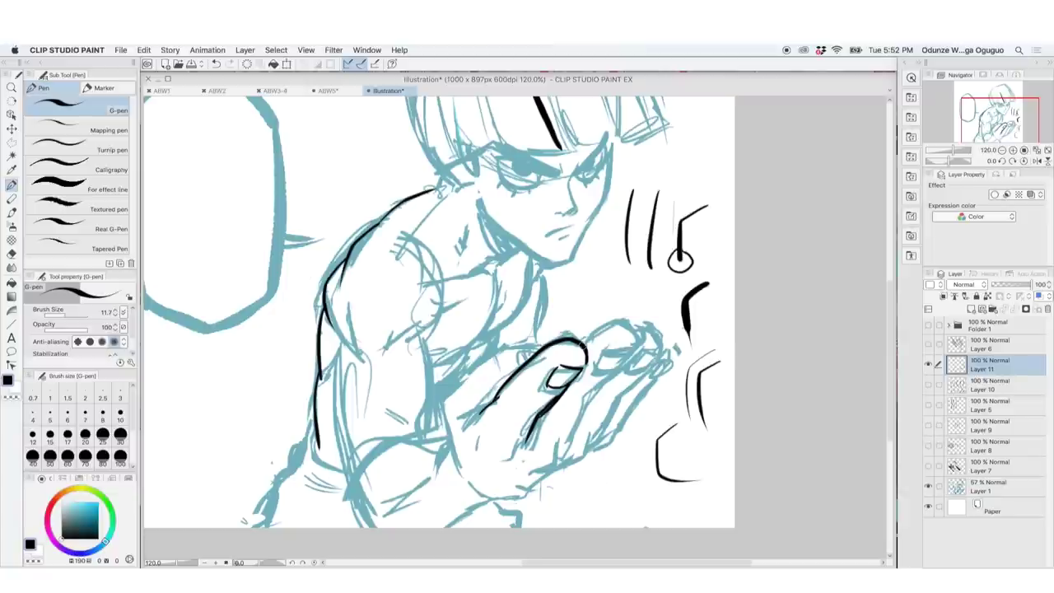
mouse_move(579, 345)
left_mouse_down()
mouse_move(634, 335)
mouse_move(634, 354)
mouse_move(600, 368)
left_mouse_up()
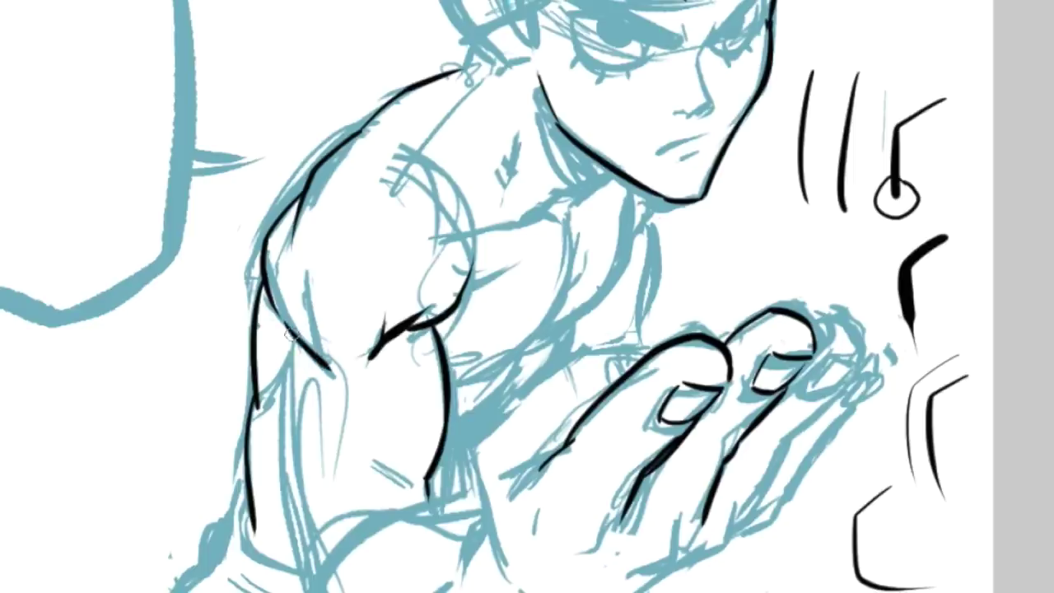
Step: Ink the muscle line running down the upper arm from below the shoulder muscle
left_click_drag(298, 326, 288, 476)
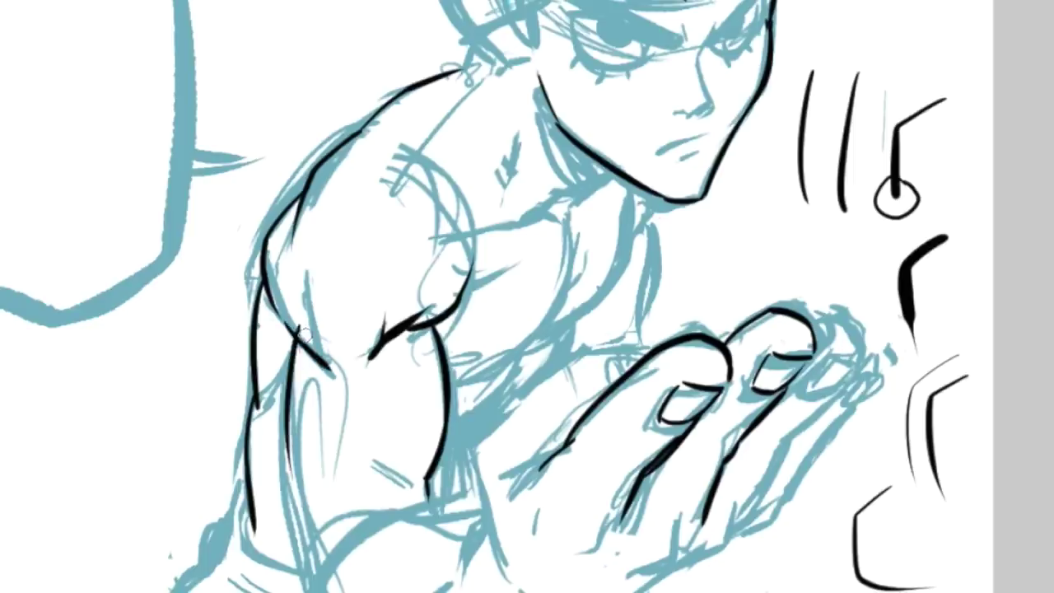
left_click_drag(304, 335, 301, 315)
mouse_move(319, 287)
left_mouse_down()
mouse_move(309, 308)
mouse_move(384, 308)
mouse_move(372, 306)
mouse_move(363, 448)
left_mouse_up()
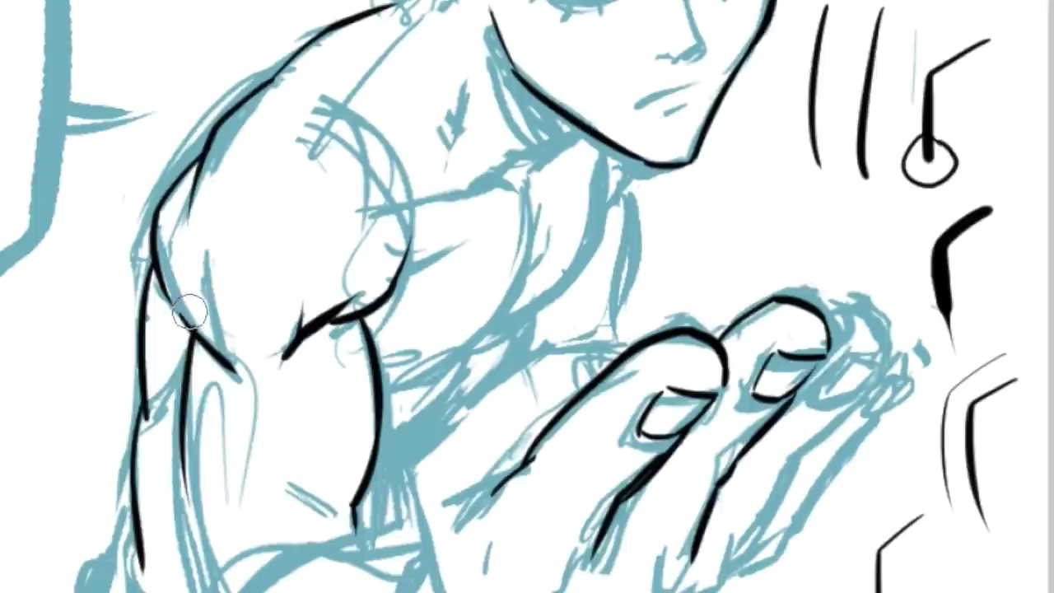
left_click_drag(184, 309, 225, 353)
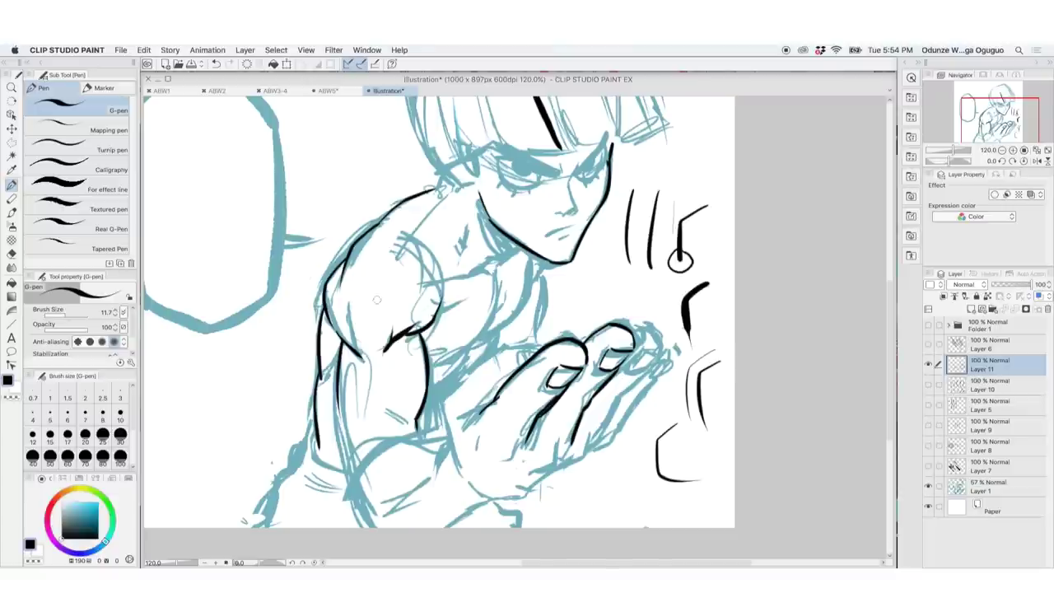
Step: Ink the upper and lower edges of the character's far eyebrow, redoing the first upper-edge stroke
scroll(588, 176, "up", 5)
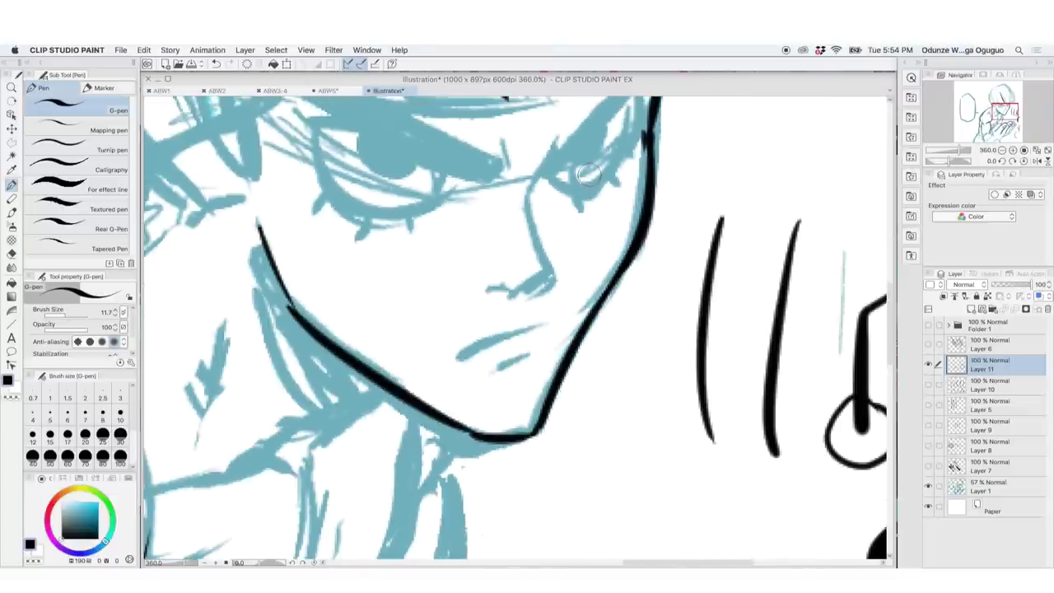
scroll(588, 175, "up", 3)
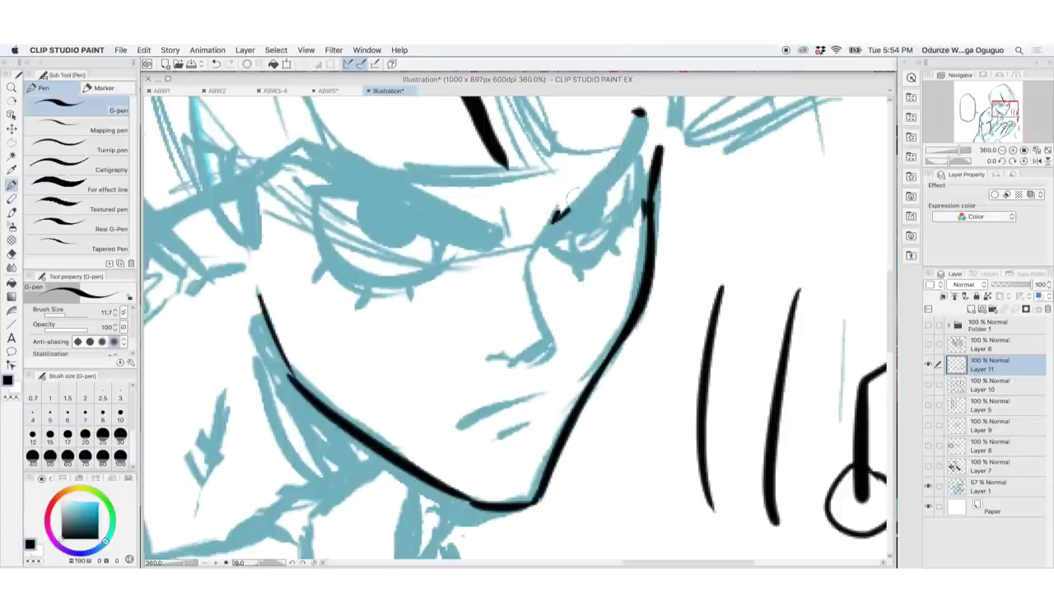
left_click_drag(555, 218, 640, 111)
key("super+z")
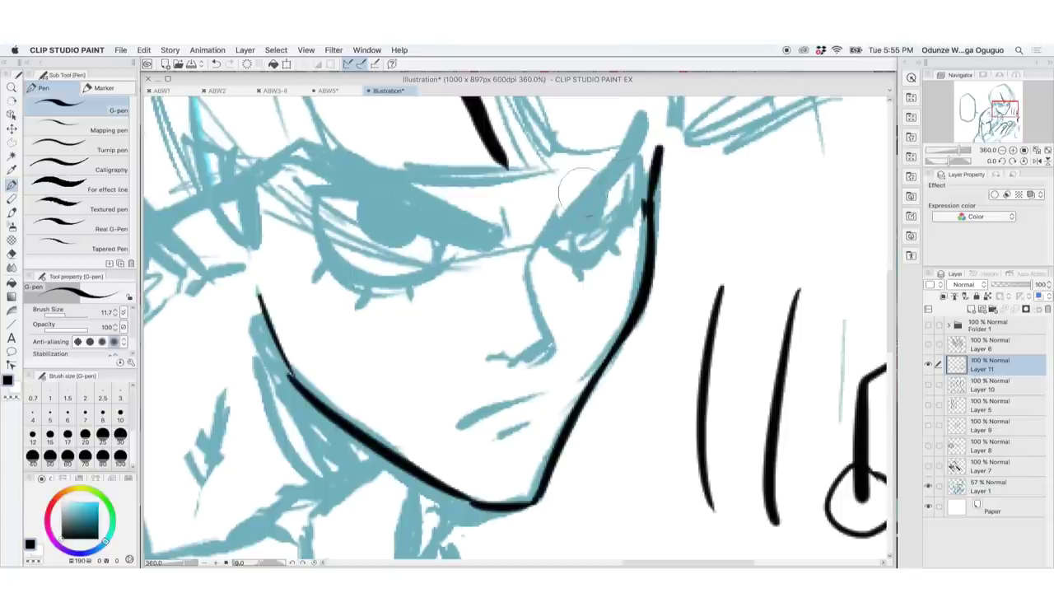
mouse_move(555, 215)
left_mouse_down()
mouse_move(611, 158)
mouse_move(601, 169)
mouse_move(640, 108)
left_mouse_up()
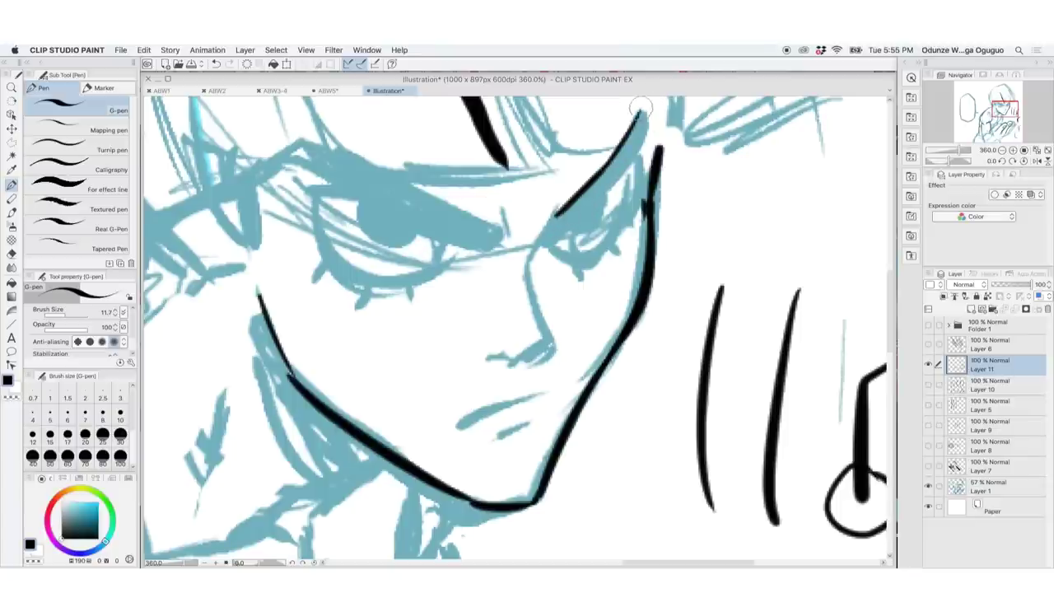
mouse_move(546, 238)
left_mouse_down()
mouse_move(615, 193)
mouse_move(647, 121)
left_mouse_up()
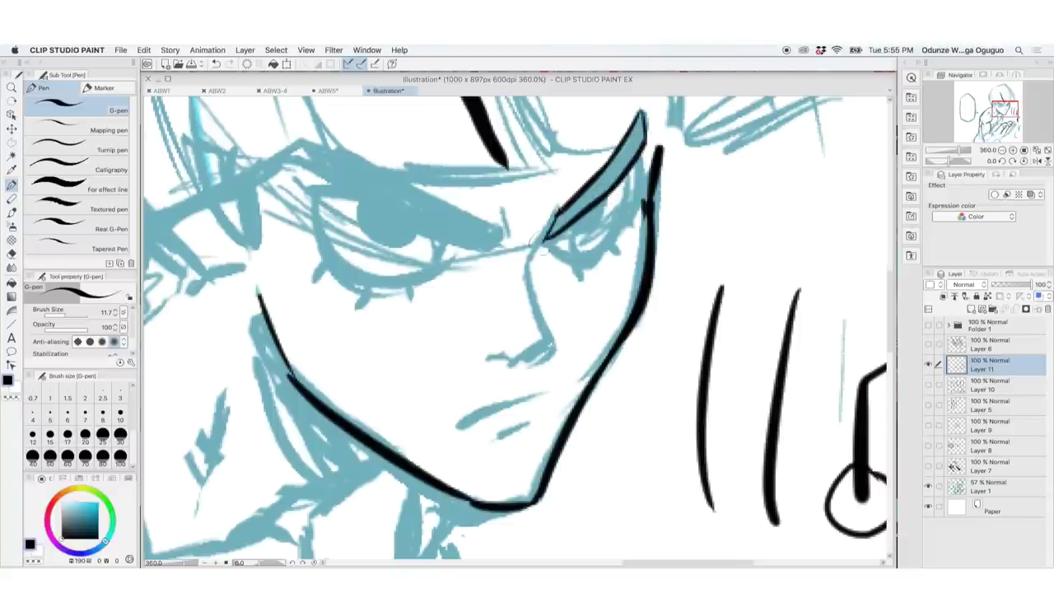
Step: Ink the inner tip and the long lower edge of the character's near eyebrow, redoing the long stroke once
left_click_drag(478, 252, 511, 236)
left_click_drag(278, 162, 485, 252)
key("super+z")
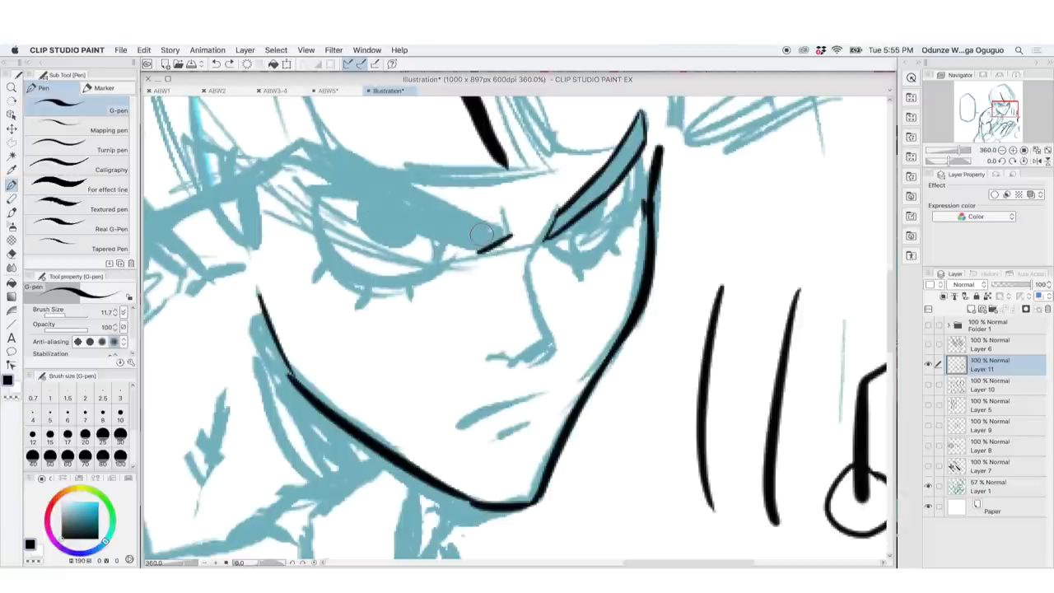
left_click_drag(282, 165, 466, 247)
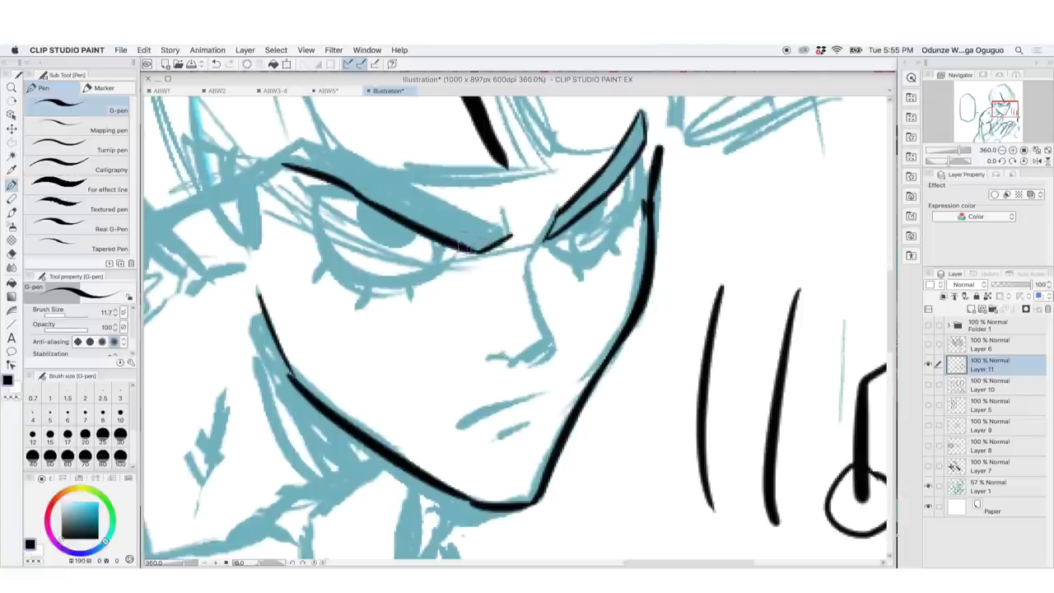
Step: Undo the near eyebrow's long lower stroke, set the G-pen stabilization to 48, and ink the eyebrow's lower and upper edges
key("super+z")
scroll(77, 336, "down", 2)
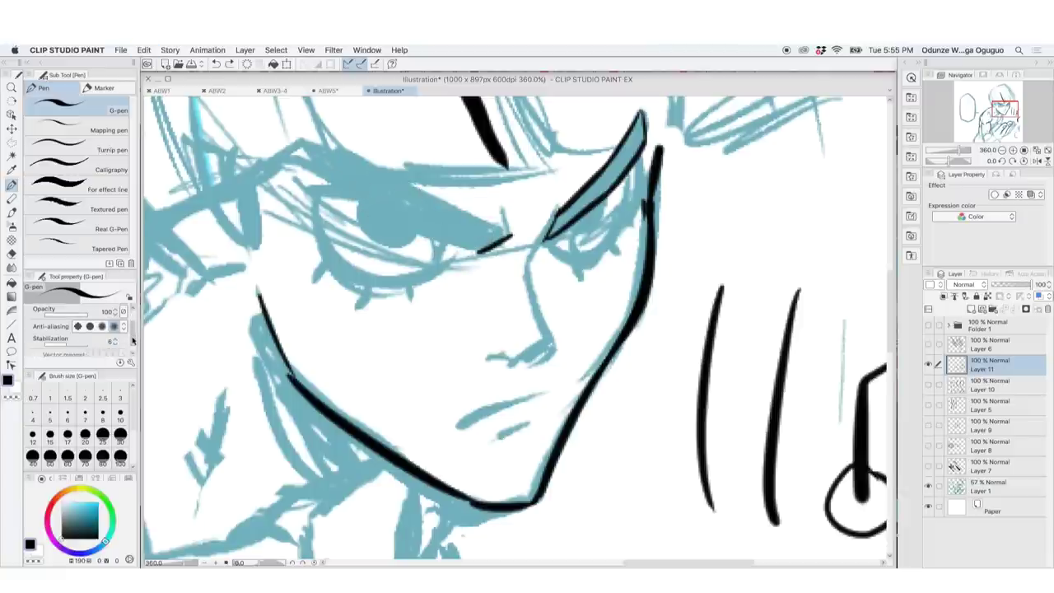
left_click(77, 340)
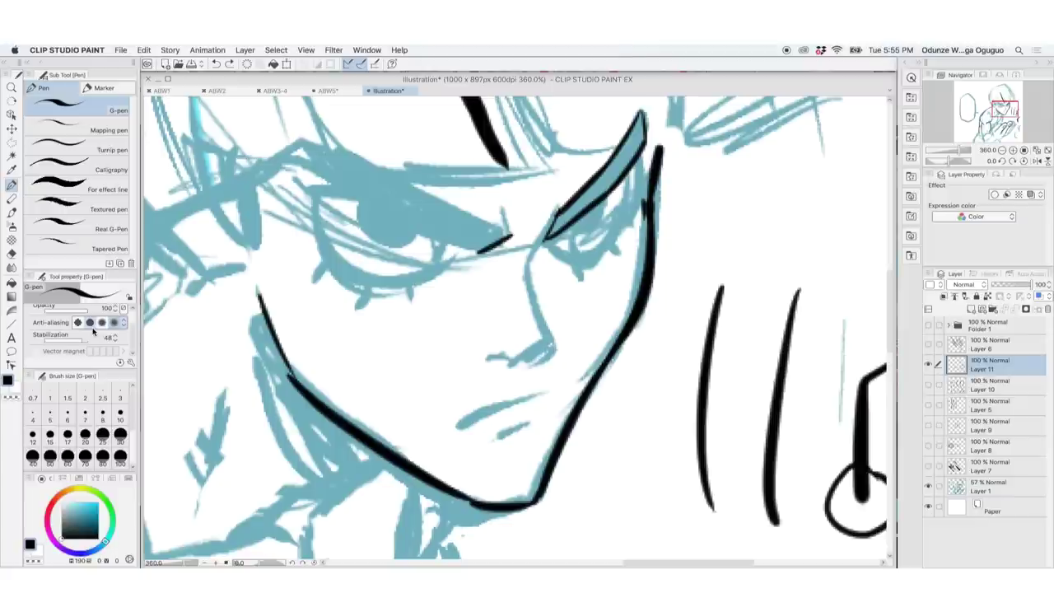
left_click_drag(277, 164, 478, 243)
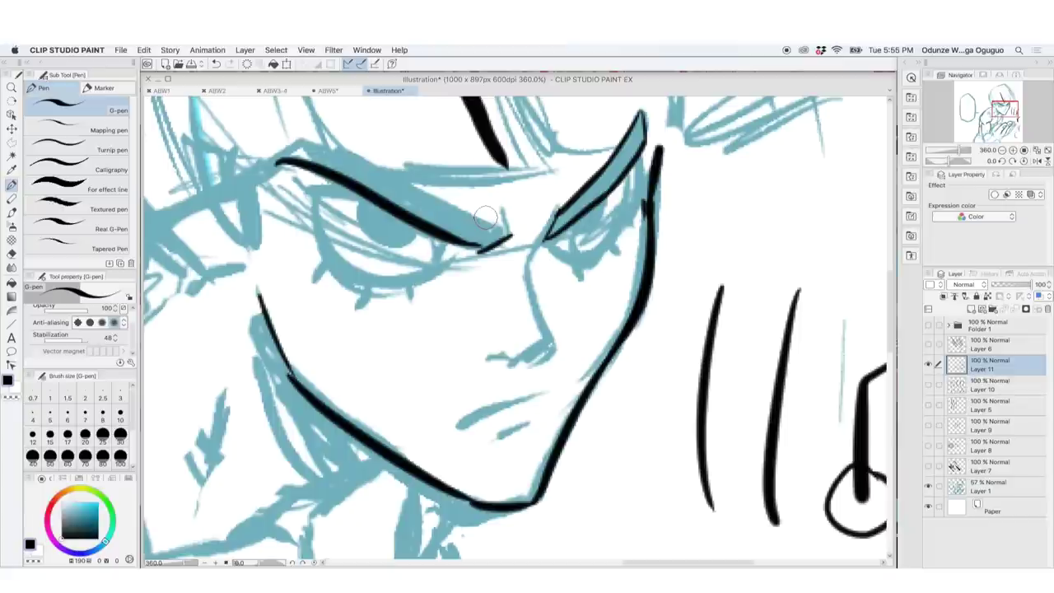
left_click_drag(349, 146, 508, 236)
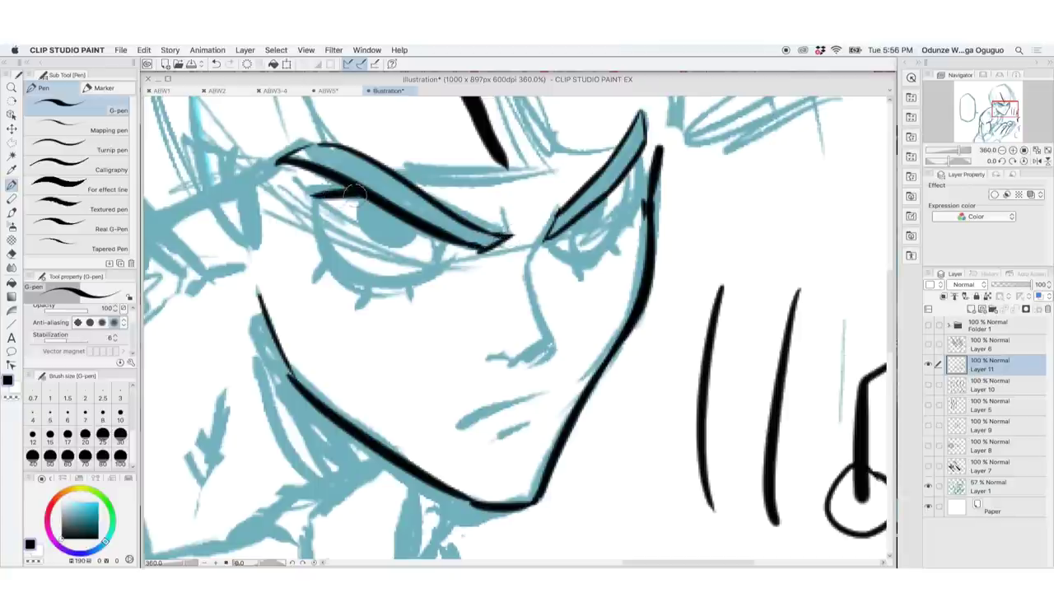
Step: Ink the near eye's upper lid line, outer corner and curved lower contour beneath the eyebrow
mouse_move(367, 196)
left_mouse_down()
mouse_move(309, 195)
mouse_move(321, 254)
mouse_move(370, 286)
left_mouse_up()
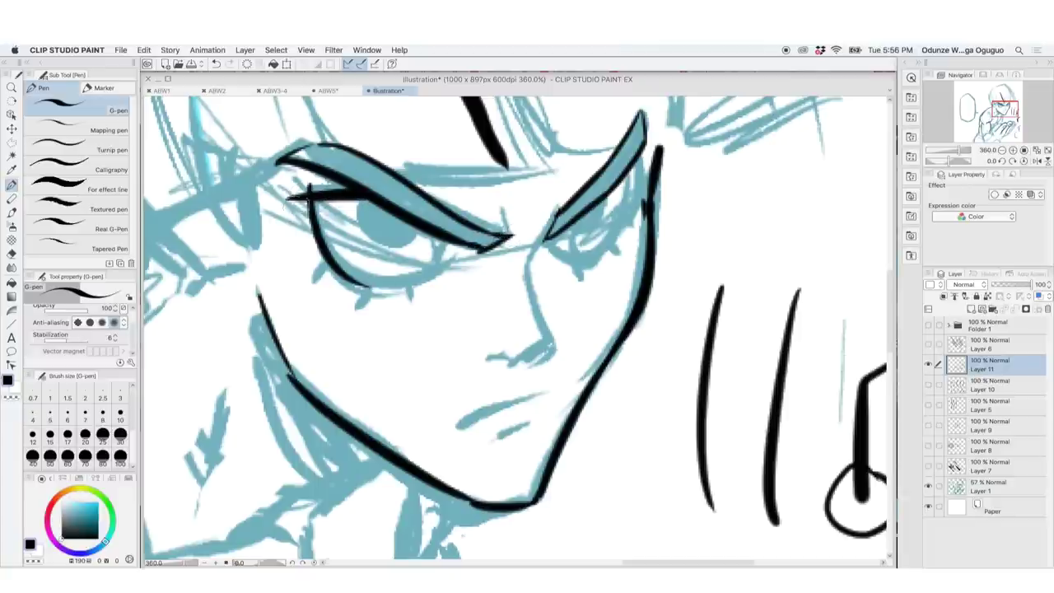
left_click_drag(310, 188, 297, 200)
mouse_move(394, 285)
left_mouse_down()
mouse_move(371, 281)
mouse_move(414, 279)
left_mouse_up()
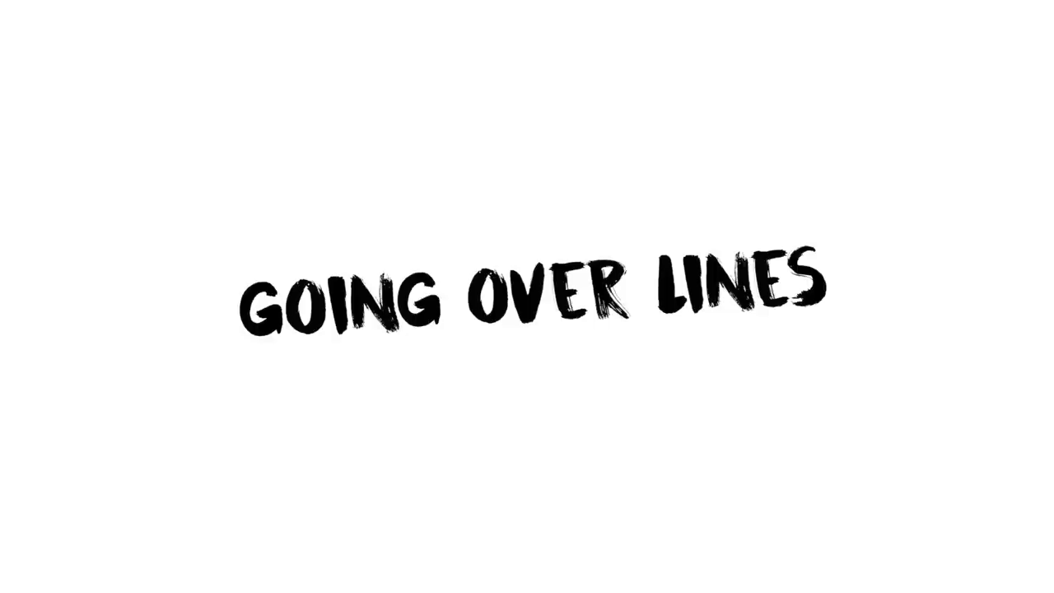
Step: Practice a curved line beside the face, undoing the first stroke and going over the second repeatedly to thicken it
mouse_move(761, 183)
left_mouse_down()
mouse_move(752, 263)
mouse_move(717, 353)
mouse_move(680, 393)
left_mouse_up()
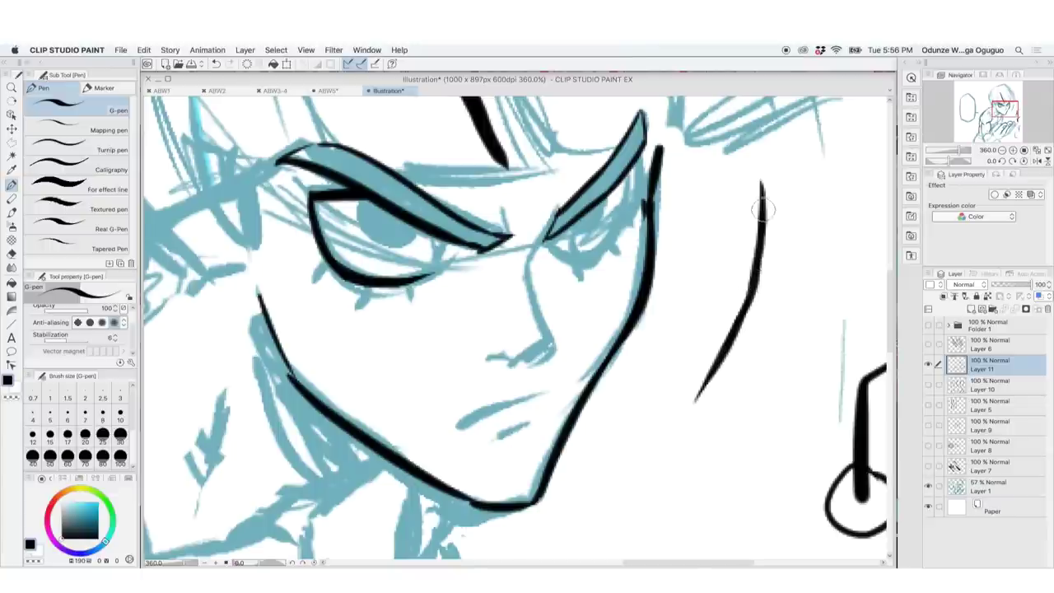
key("ctrl+z")
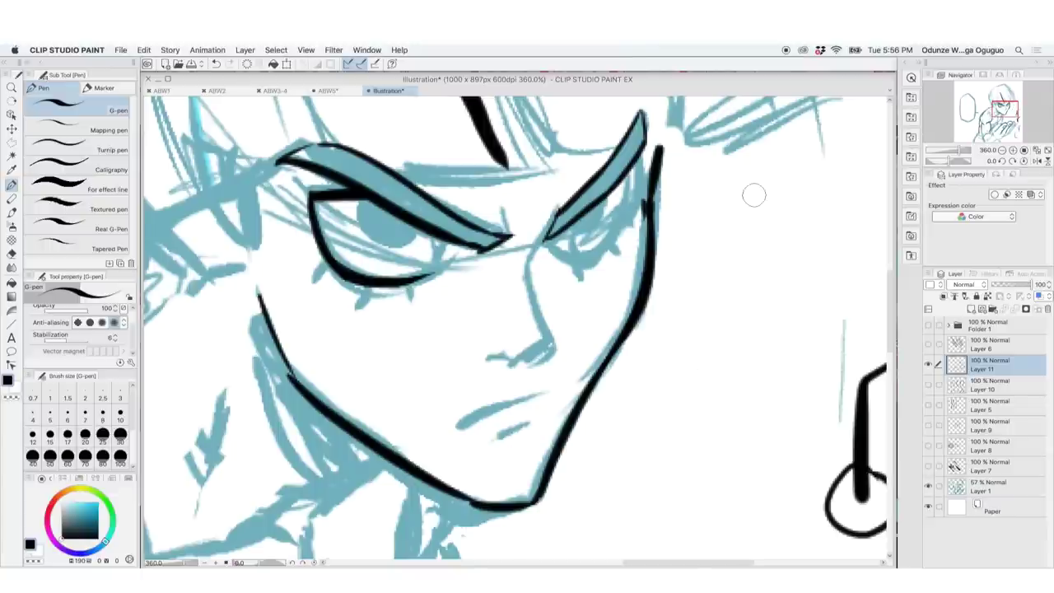
mouse_move(754, 173)
left_mouse_down()
mouse_move(763, 221)
mouse_move(695, 407)
left_mouse_up()
mouse_move(713, 354)
left_mouse_down()
mouse_move(750, 221)
mouse_move(710, 375)
mouse_move(754, 201)
mouse_move(748, 179)
mouse_move(746, 247)
mouse_move(700, 382)
left_mouse_up()
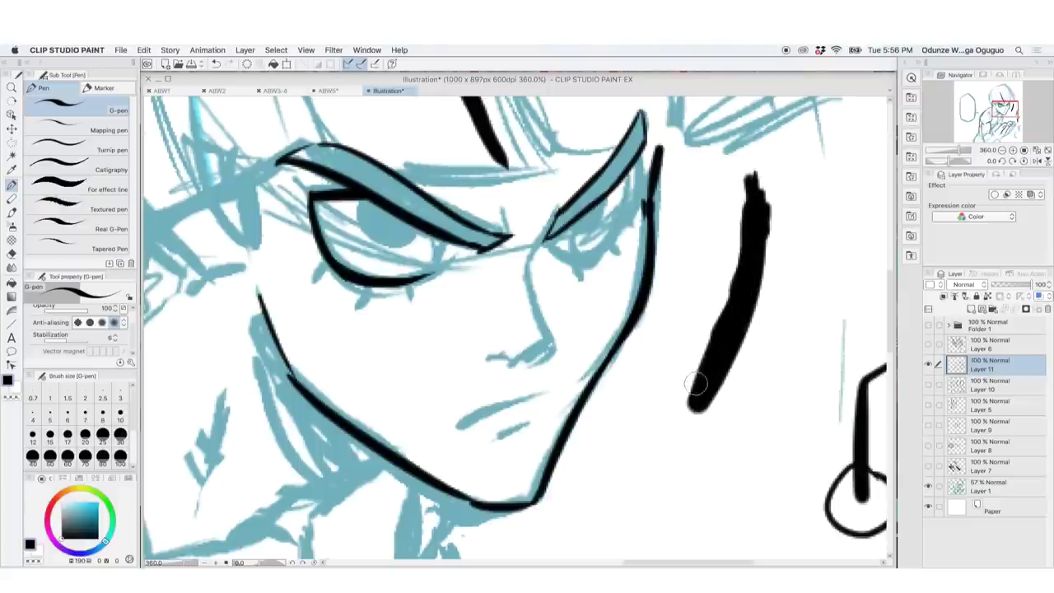
Step: Build a tapered curved practice line beside the face from overlapping strokes and extend its lower end
mouse_move(757, 186)
left_mouse_down()
mouse_move(739, 305)
mouse_move(689, 411)
mouse_move(672, 411)
mouse_move(746, 266)
mouse_move(713, 358)
left_mouse_up()
left_click_drag(744, 264, 715, 360)
left_click_drag(750, 232, 718, 375)
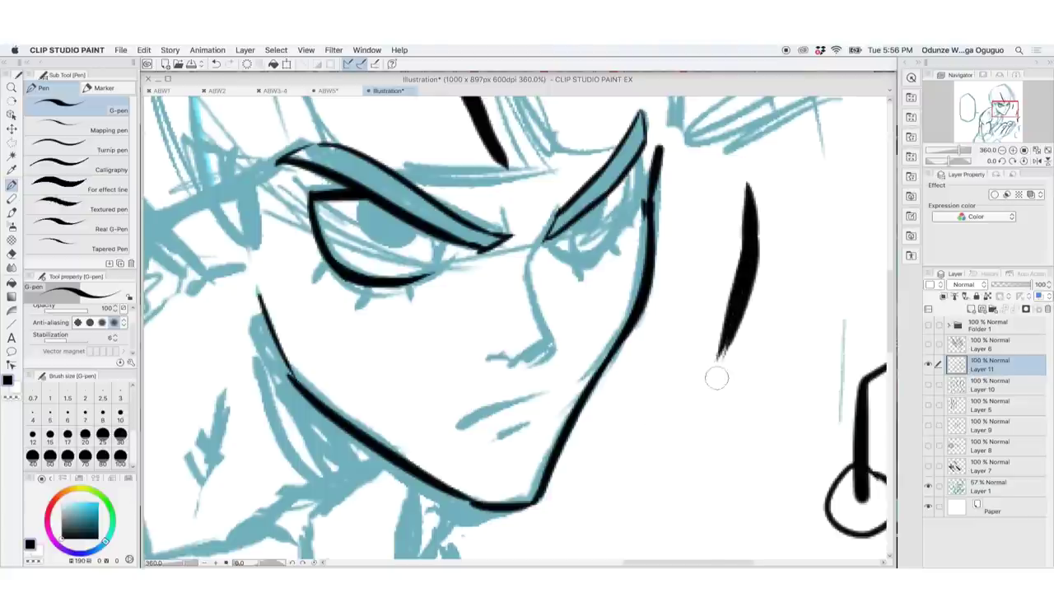
left_click_drag(741, 313, 659, 475)
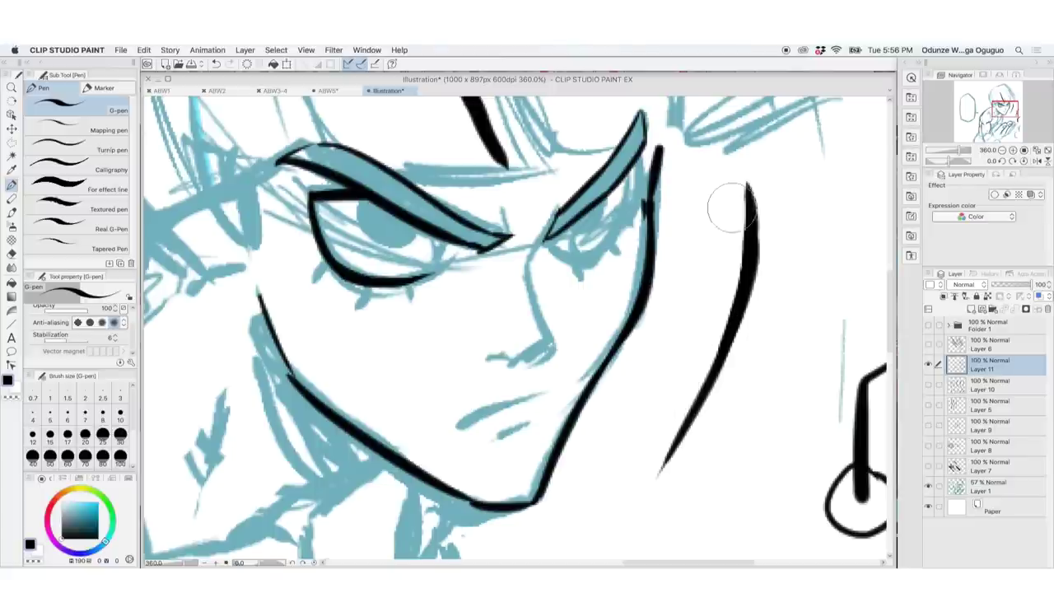
Step: Practice the long curved line beside the face as one continuous stroke, undoing and redrawing it
mouse_move(752, 172)
left_mouse_down()
mouse_move(667, 456)
mouse_move(667, 441)
left_mouse_up()
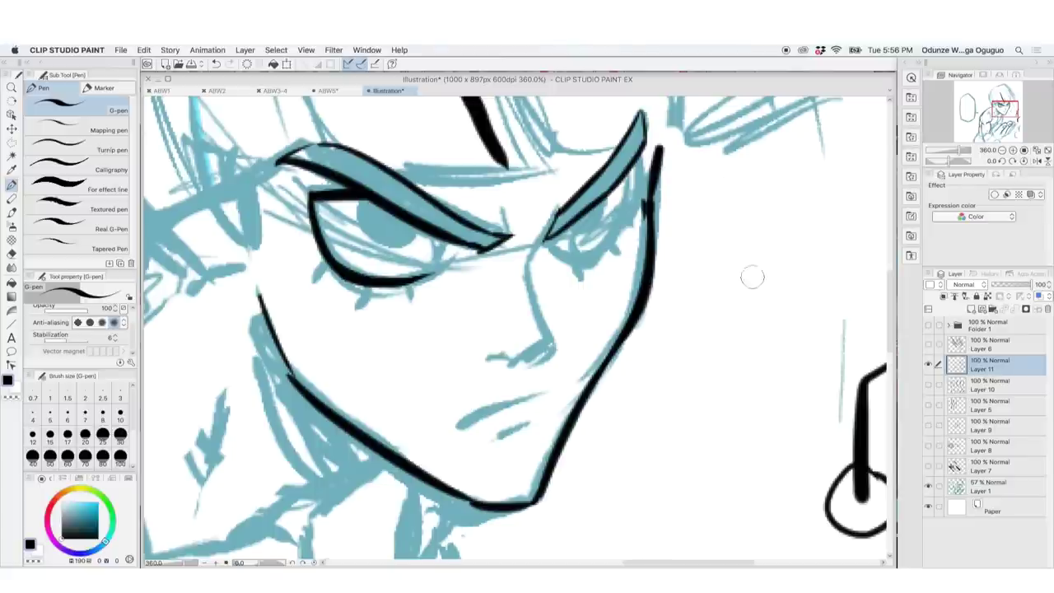
mouse_move(754, 218)
left_mouse_down()
mouse_move(732, 375)
mouse_move(675, 494)
left_mouse_up()
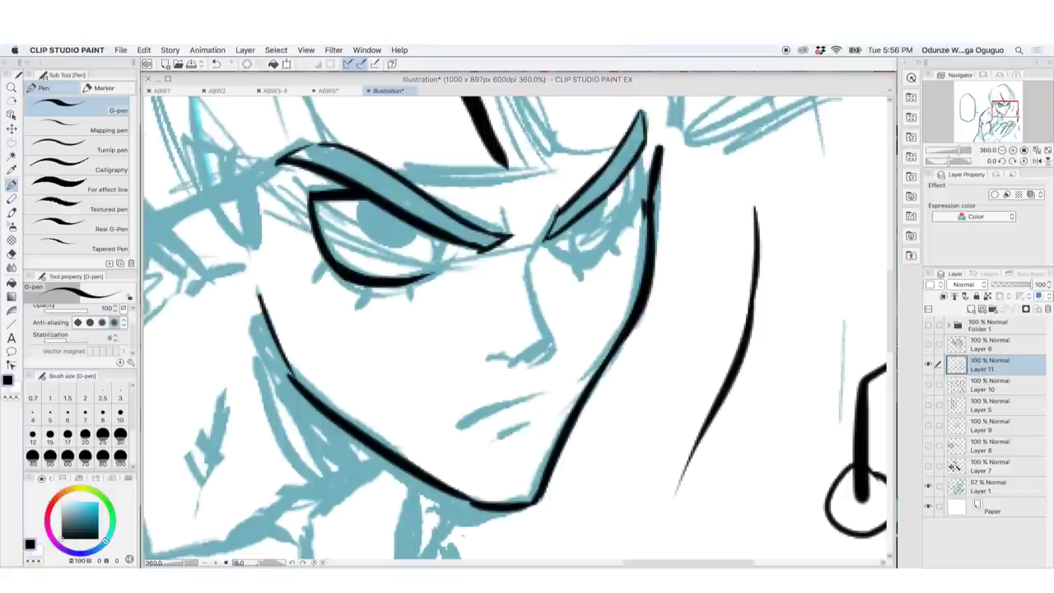
key("super+z")
mouse_move(765, 211)
left_mouse_down()
mouse_move(767, 278)
mouse_move(689, 475)
left_mouse_up()
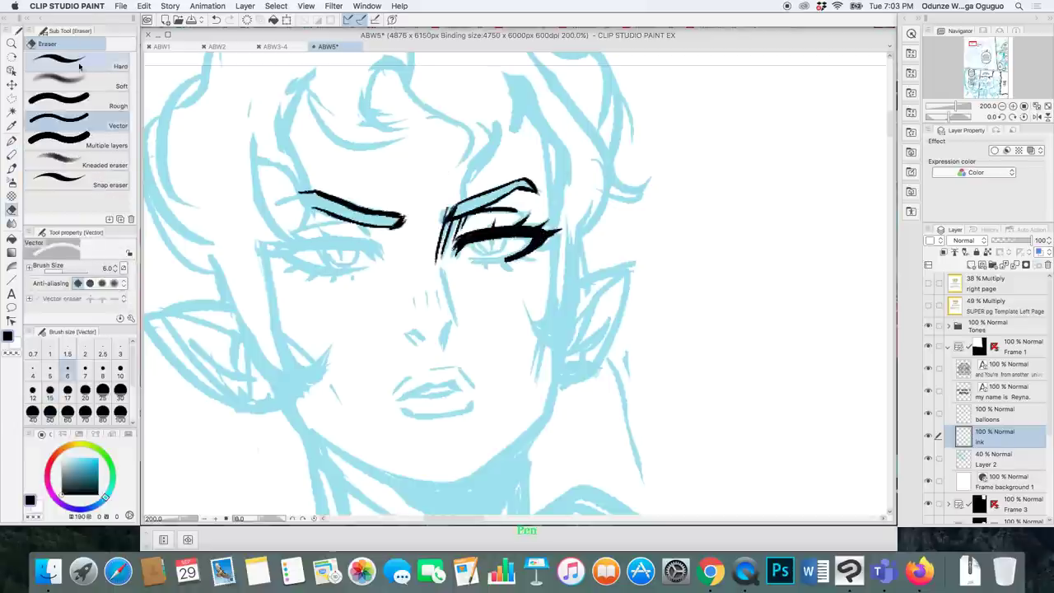
Step: Ink the irises, pupils and lash lines of the comic character's two eyes with the Real G-Pen, undoing one stroke
key("p")
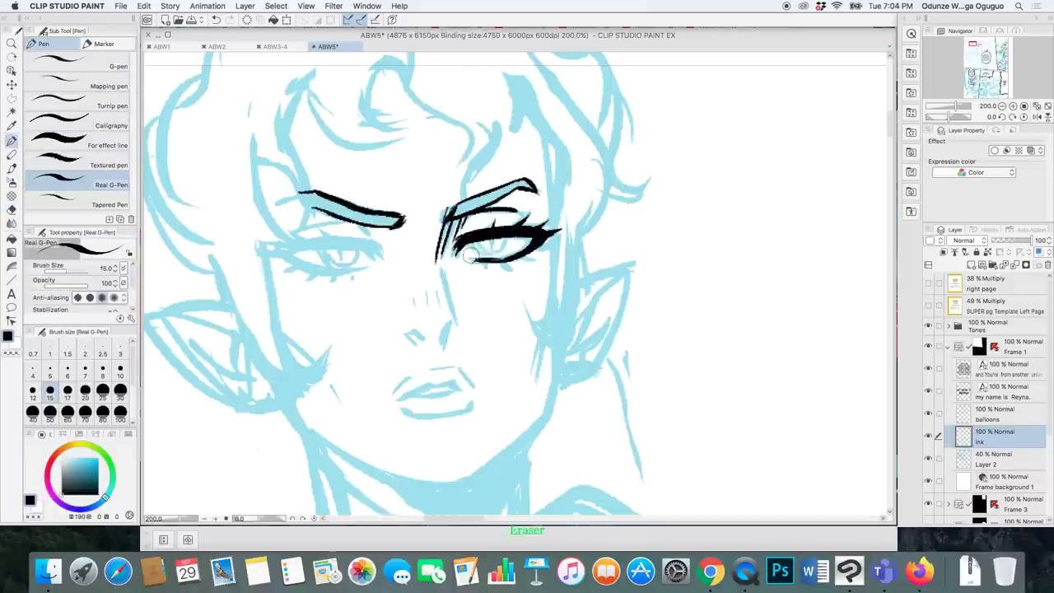
left_click_drag(471, 249, 505, 242)
left_click_drag(379, 255, 264, 247)
mouse_move(288, 257)
left_mouse_down()
mouse_move(342, 258)
mouse_move(323, 266)
mouse_move(325, 282)
mouse_move(359, 257)
left_mouse_up()
key("super+z")
left_click_drag(343, 249, 344, 262)
Step: Ink the comic character's nose bridge, nostrils, and upper and lower lips
left_click_drag(439, 272, 455, 319)
left_click_drag(449, 325, 442, 343)
left_click_drag(407, 332, 423, 341)
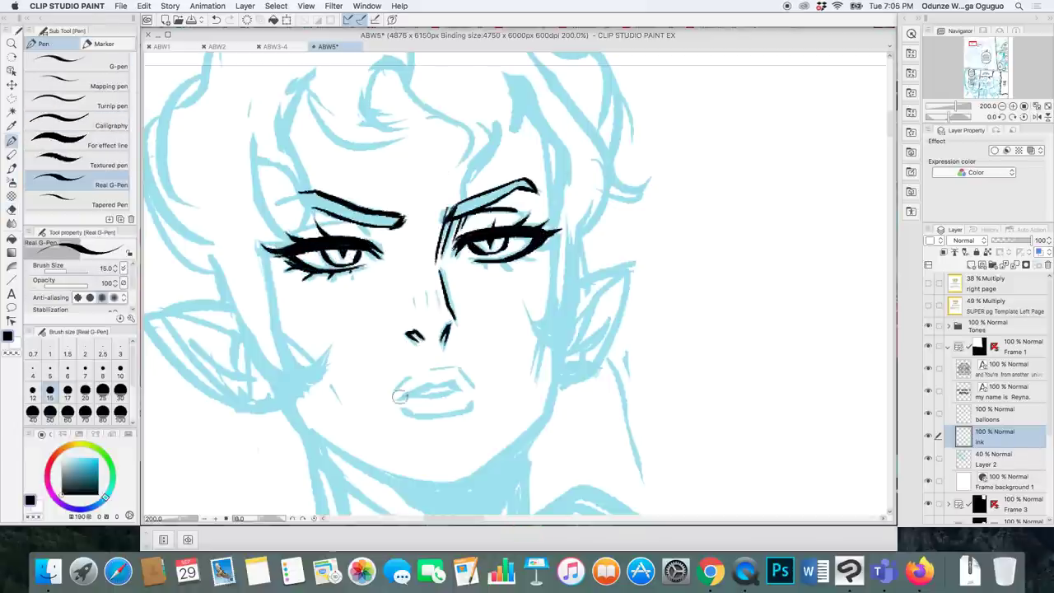
left_click_drag(397, 397, 457, 387)
left_click_drag(457, 371, 474, 392)
left_click_drag(409, 413, 469, 408)
Step: Add the lower lashes on the right-hand eye, then the left-hand eyebrow's outer tip and eyelid crease
left_click_drag(517, 258, 546, 248)
left_click_drag(314, 192, 273, 211)
left_click_drag(286, 232, 346, 219)
Step: Ink the central forehead curl and the wavy hair edge sweeping down toward the right-hand eyebrow
key("super+plus")
key("super+plus")
left_click_drag(412, 165, 514, 437)
left_click_drag(356, 116, 407, 214)
mouse_move(401, 70)
left_mouse_down()
mouse_move(404, 161)
mouse_move(533, 276)
mouse_move(490, 321)
mouse_move(568, 300)
left_mouse_up()
mouse_move(486, 328)
left_mouse_down()
mouse_move(576, 293)
mouse_move(571, 245)
mouse_move(582, 284)
left_mouse_up()
Step: Ink the pointed hair strands above the right-hand eyebrow and the line running down to the eye's outer corner
left_click_drag(571, 245, 583, 289)
left_click_drag(626, 152, 587, 286)
mouse_move(633, 174)
left_mouse_down()
mouse_move(616, 242)
mouse_move(588, 286)
left_mouse_up()
mouse_move(622, 148)
left_mouse_down()
mouse_move(707, 282)
mouse_move(770, 301)
left_mouse_up()
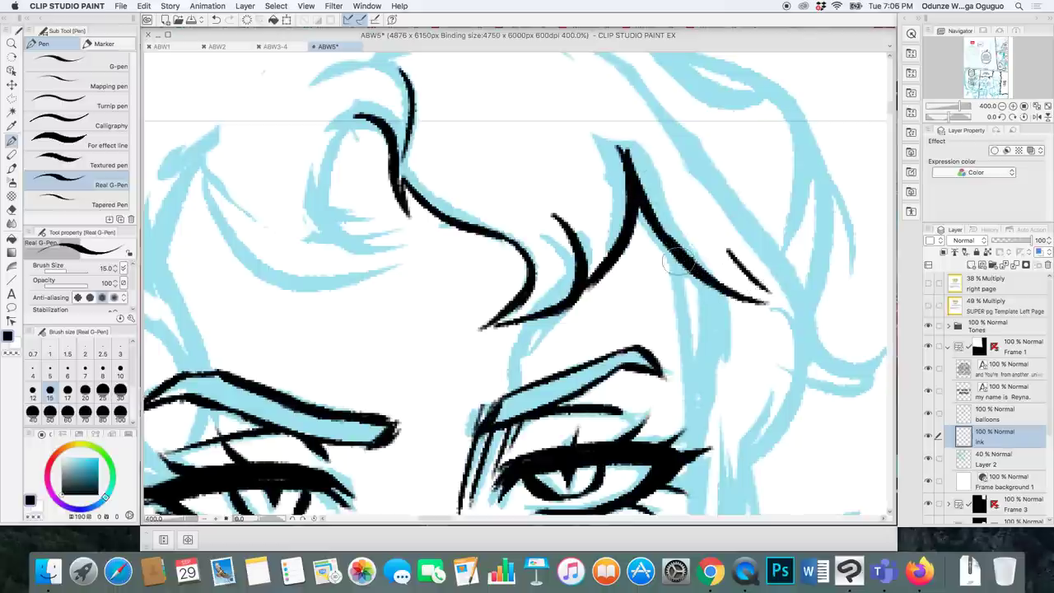
left_click_drag(677, 255, 709, 451)
Step: Ink the other side of the central curl and the curved lock sweeping in from the left-hand hairline
mouse_move(344, 133)
left_mouse_down()
mouse_move(368, 112)
mouse_move(354, 133)
left_mouse_up()
mouse_move(341, 126)
left_mouse_down()
mouse_move(326, 145)
mouse_move(329, 168)
mouse_move(399, 264)
left_mouse_up()
mouse_move(200, 163)
left_mouse_down()
mouse_move(206, 181)
mouse_move(401, 264)
left_mouse_up()
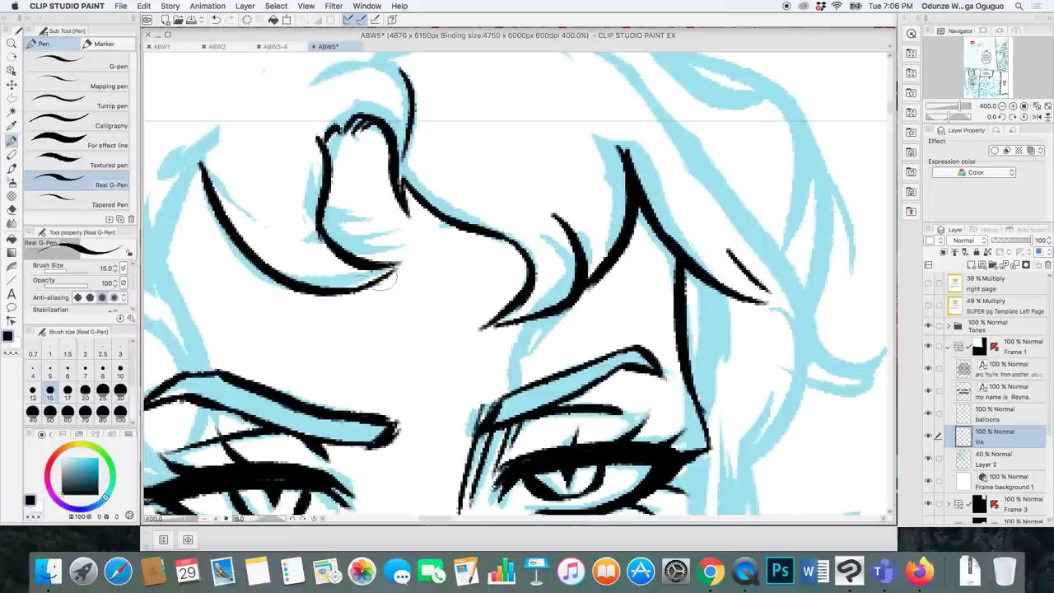
Step: Ink the left-hand hairline strands and continue the hair edge down across the eyebrow's outer end
mouse_move(202, 124)
left_mouse_down()
mouse_move(206, 174)
mouse_move(191, 245)
left_mouse_up()
scroll(238, 179, "down", 2)
scroll(202, 198, "up", 1)
left_click_drag(221, 160, 190, 251)
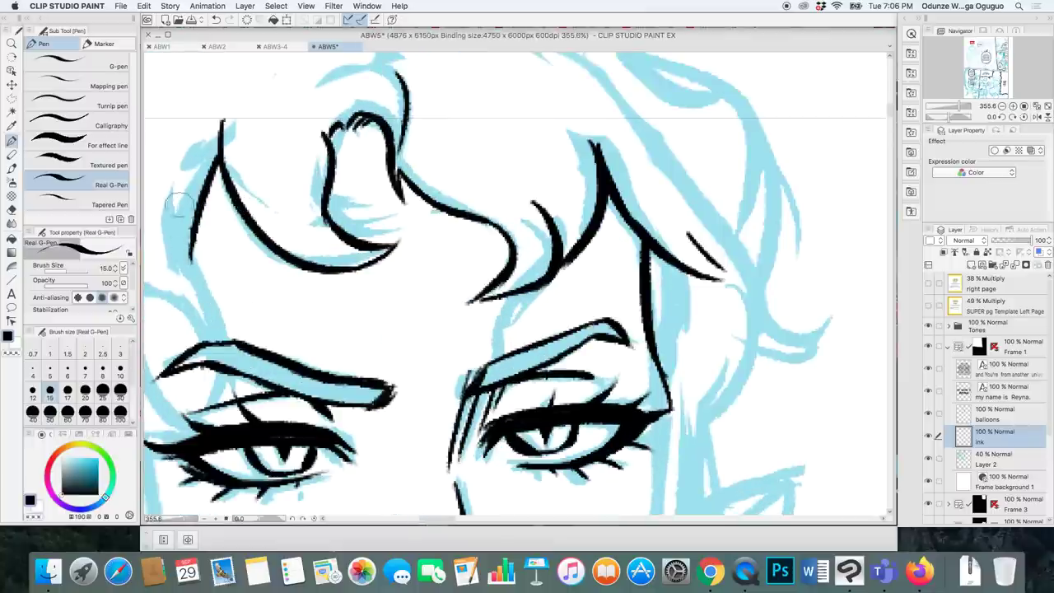
left_click_drag(175, 196, 230, 344)
left_click_drag(452, 518, 435, 518)
left_click_drag(550, 333, 537, 386)
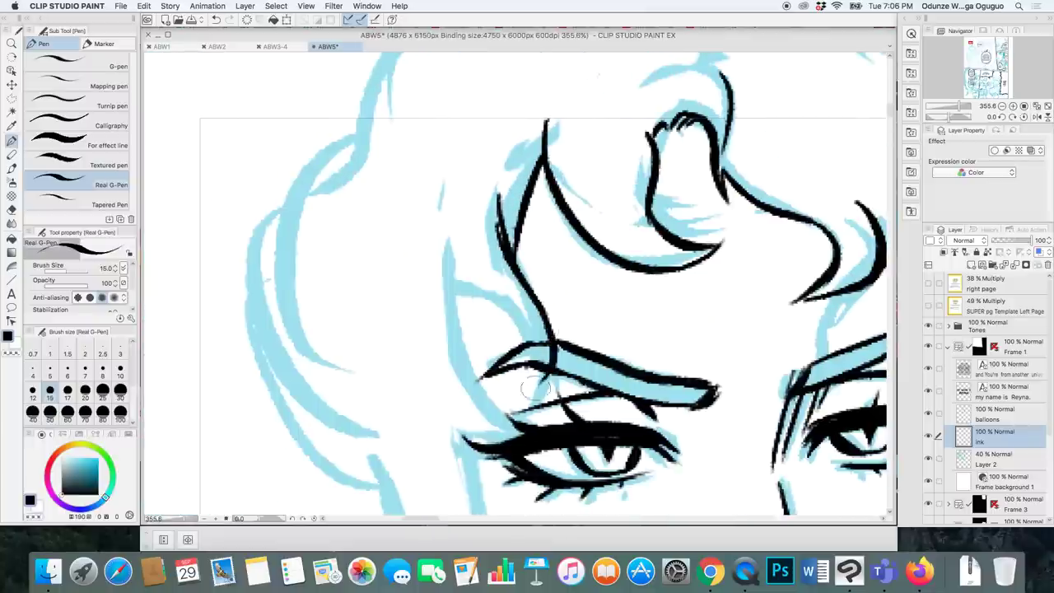
Step: Ink the side hair strands beside the left-hand temple, down toward the eye's outer corner
mouse_move(442, 226)
left_mouse_down()
mouse_move(468, 298)
mouse_move(544, 337)
left_mouse_up()
left_click_drag(474, 267, 462, 375)
left_click_drag(448, 329, 498, 412)
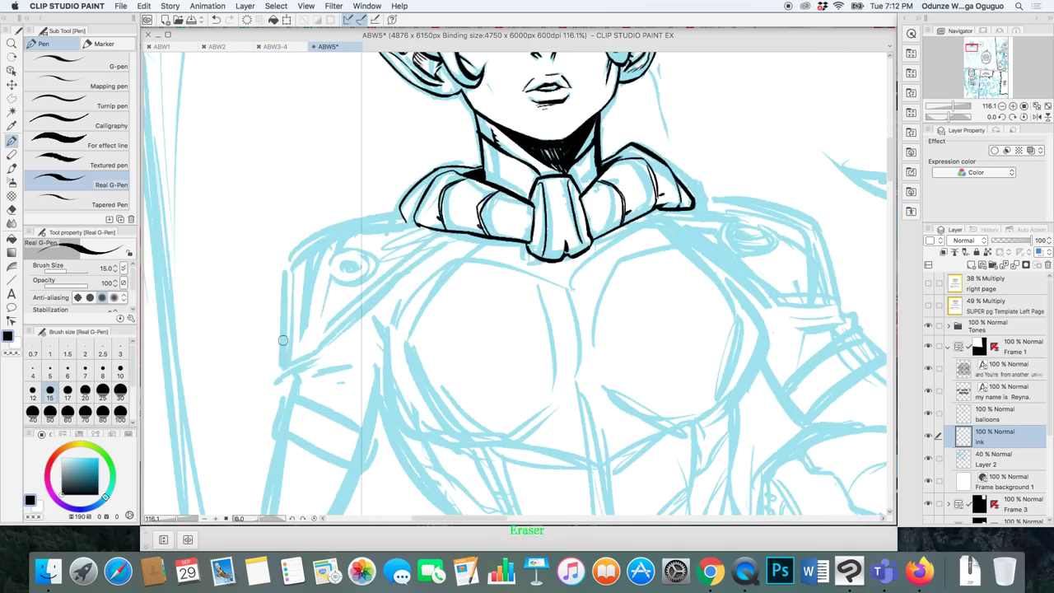
Step: Ink the shoulder armor with its round buttons and the chest and midriff contours, using the Real G-Pen at size 20
left_click_drag(350, 267, 385, 247)
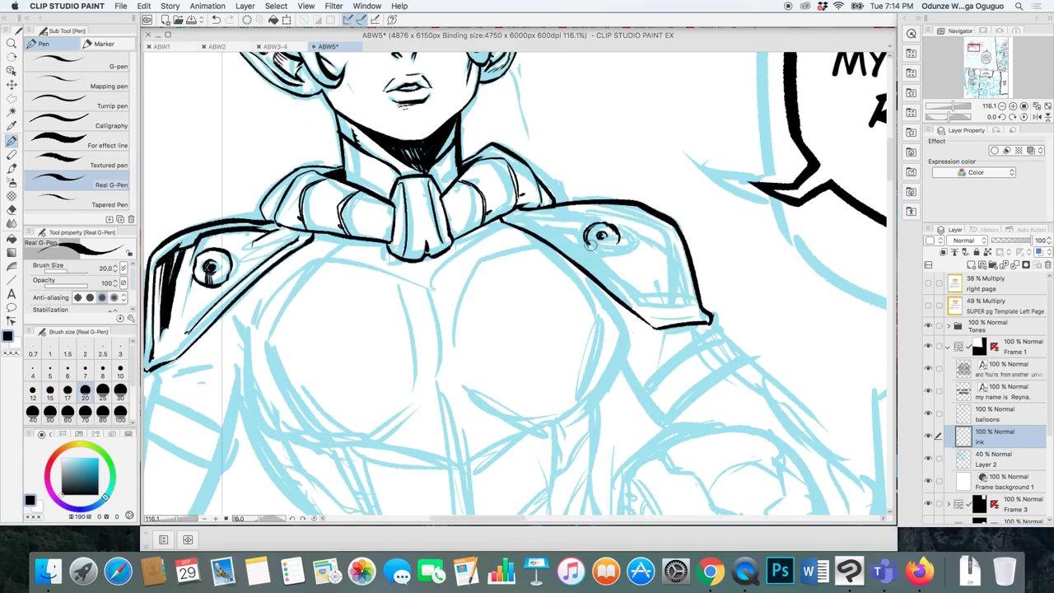
left_click_drag(245, 272, 288, 331)
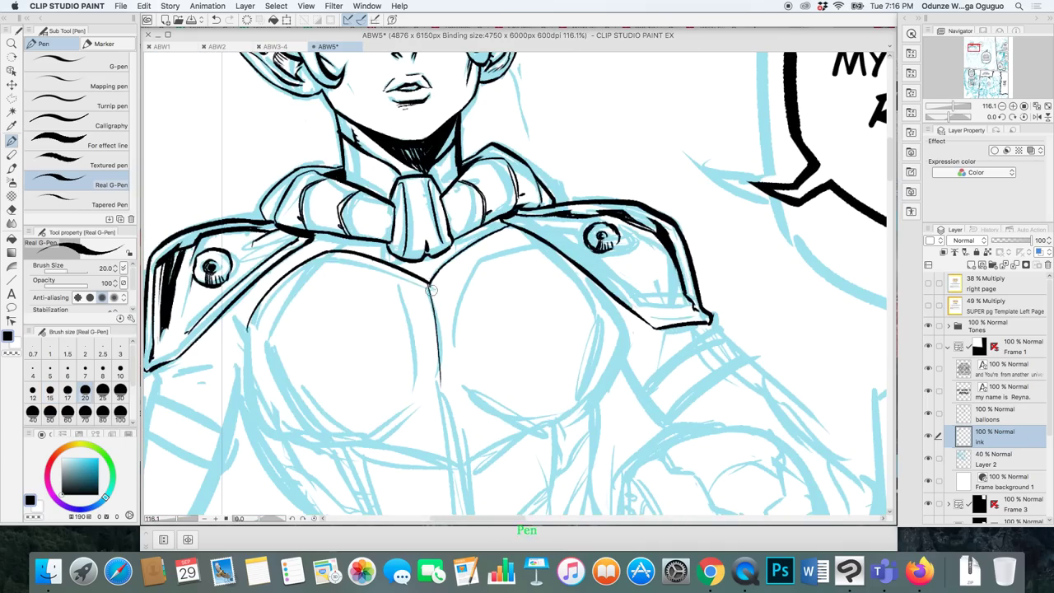
left_click_drag(247, 293, 407, 445)
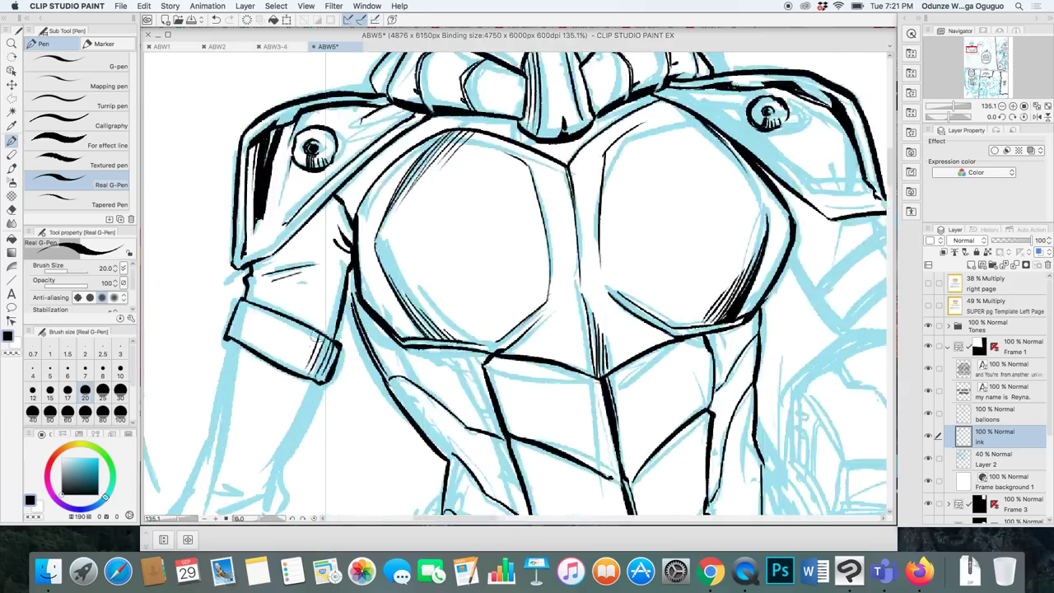